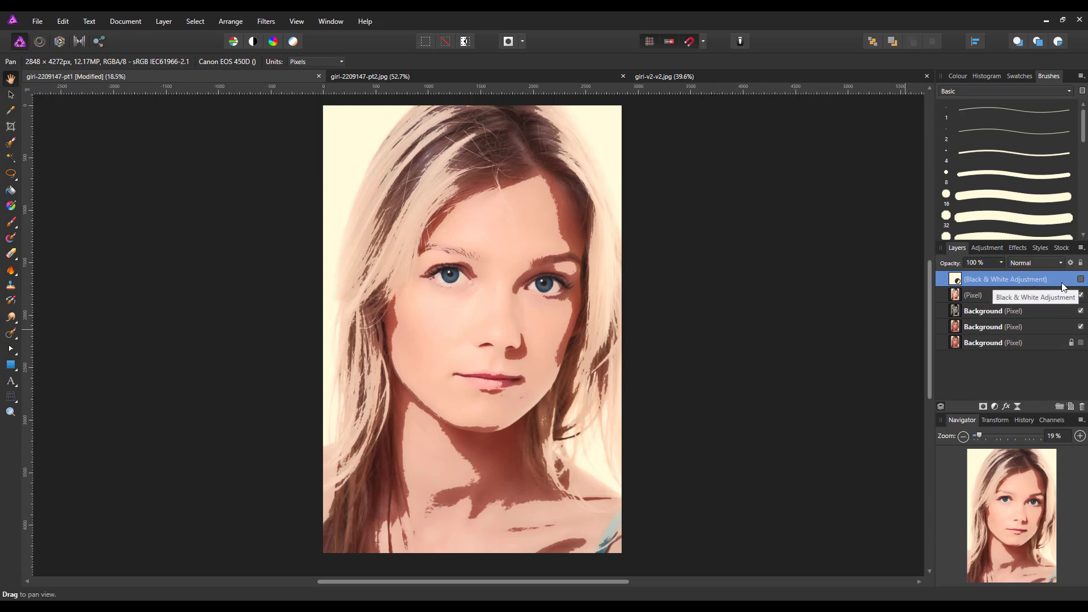
Compare the portrait with and without its black and white adjustment, and view both finished "Timeless Beauty" example compositions
{"action": "left_click", "coordinate": [1081, 280]}
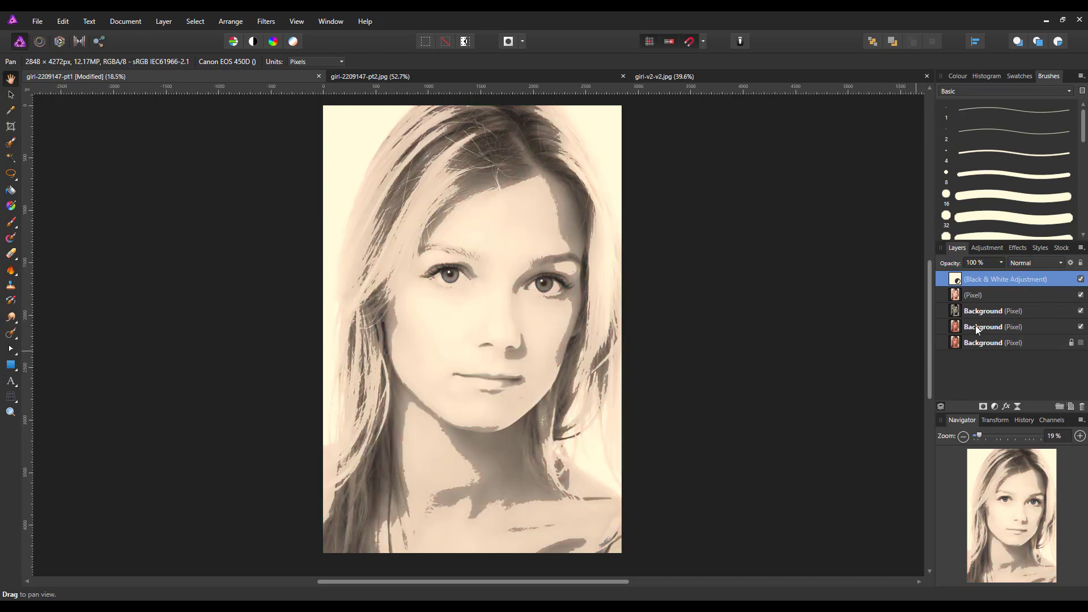
{"action": "left_click", "coordinate": [1081, 279]}
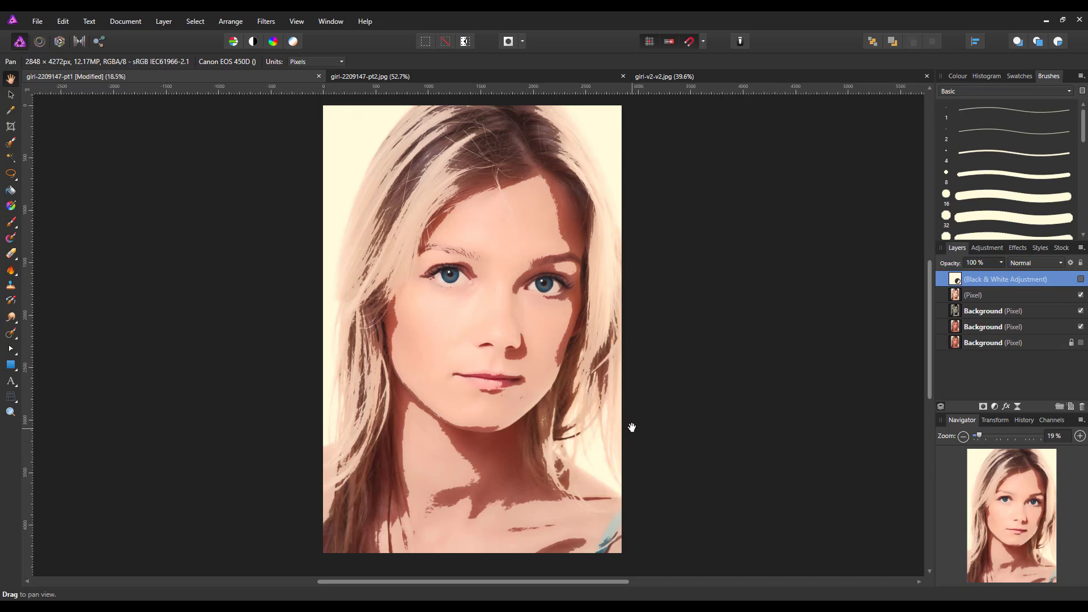
{"action": "left_click", "coordinate": [490, 81]}
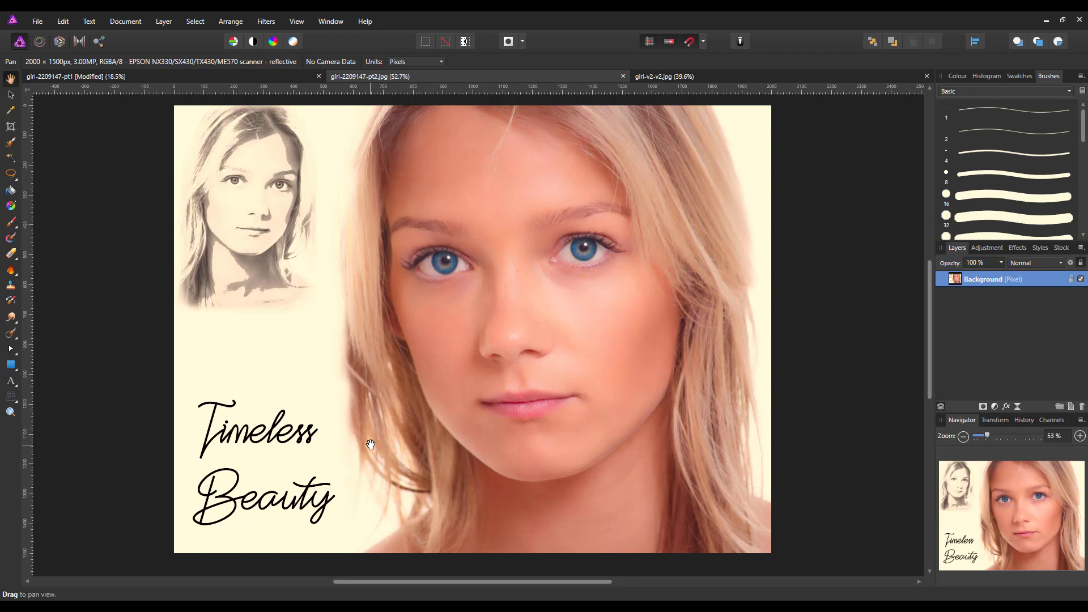
{"action": "left_click", "coordinate": [773, 80]}
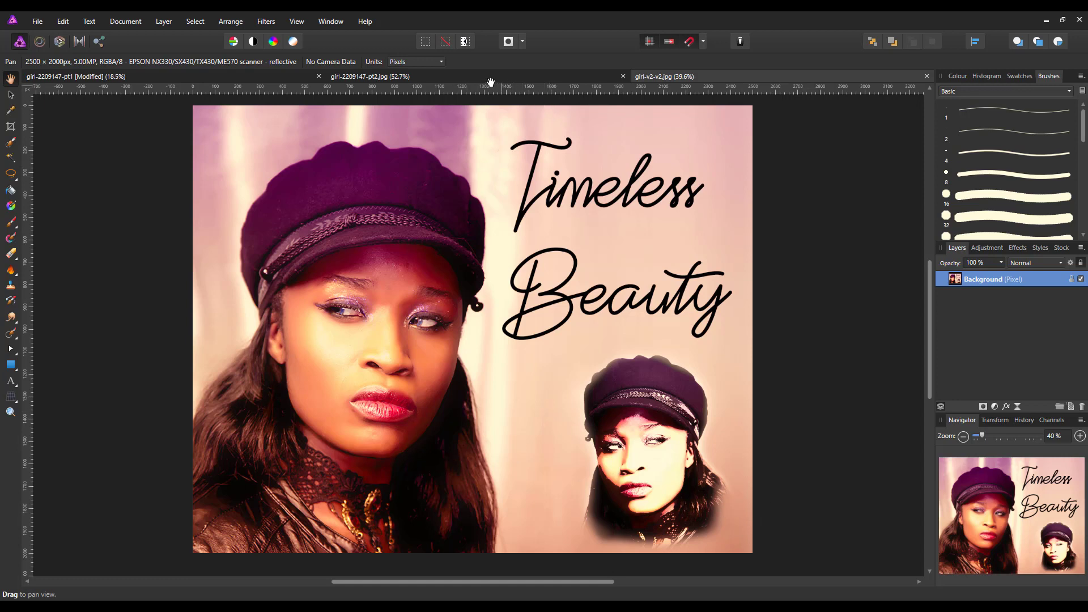
{"action": "left_click", "coordinate": [474, 79]}
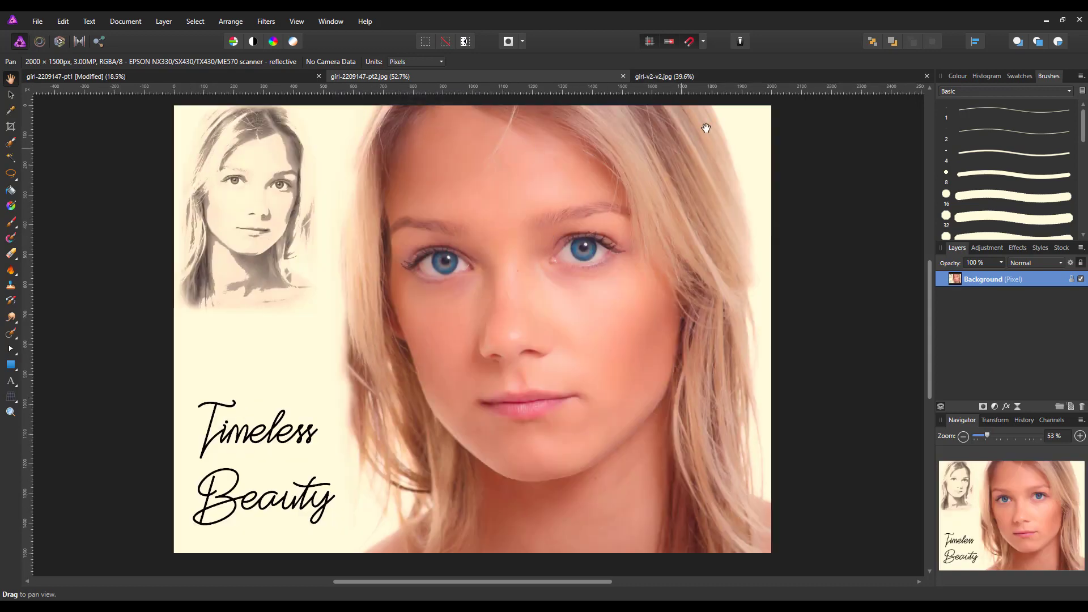
{"action": "left_click", "coordinate": [746, 76]}
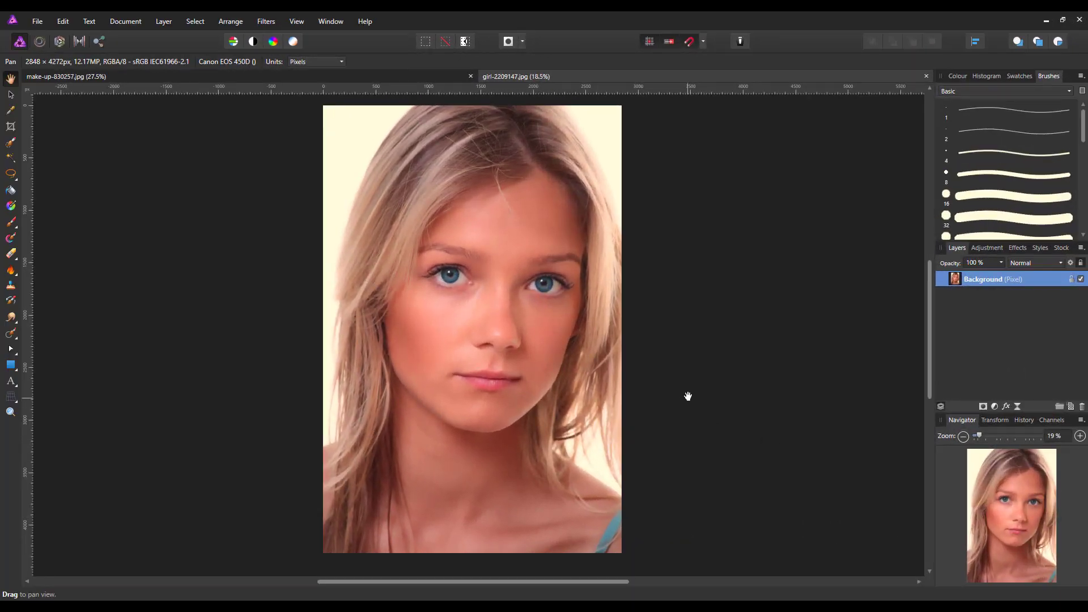
Look over the two source portraits, make-up-830257.jpg and girl-2209147.jpg
{"action": "left_click", "coordinate": [430, 77]}
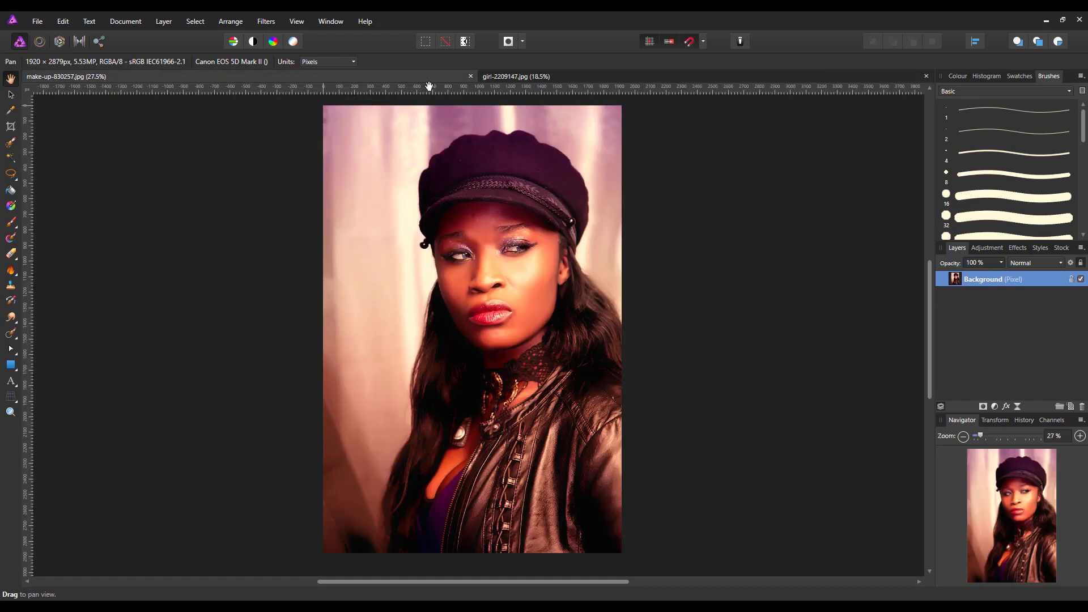
{"action": "left_click", "coordinate": [610, 76]}
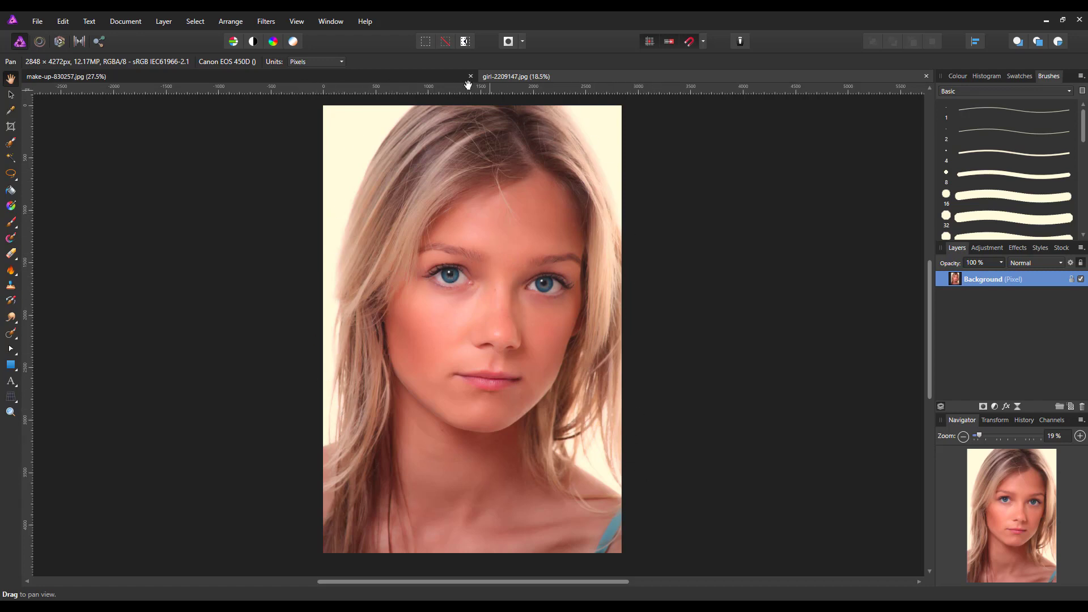
{"action": "left_click", "coordinate": [421, 75]}
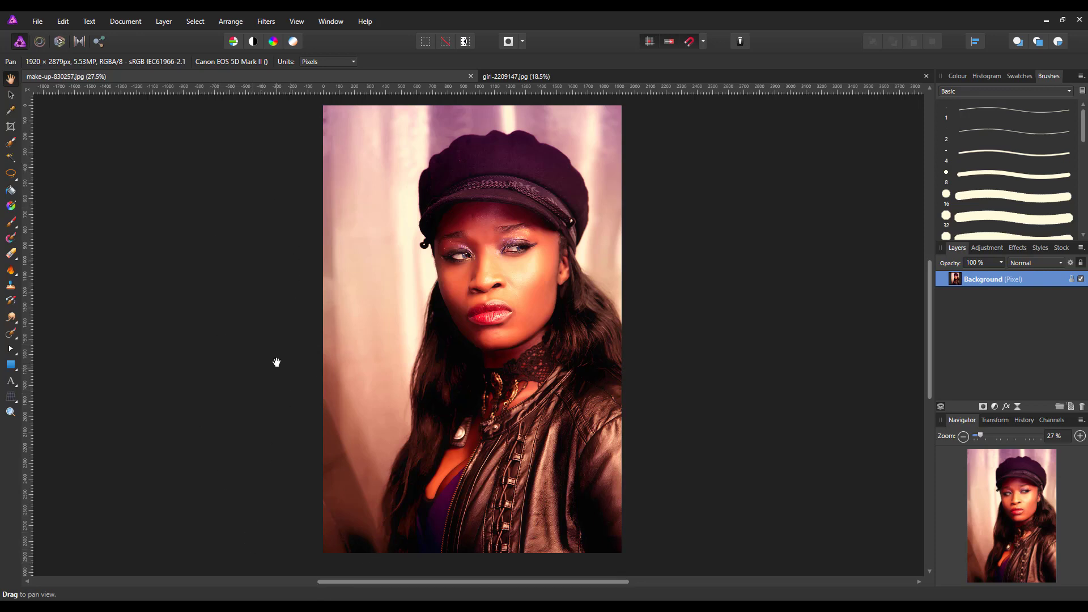
Duplicate the Background layer of girl-2209147.jpg
{"action": "left_click", "coordinate": [700, 77]}
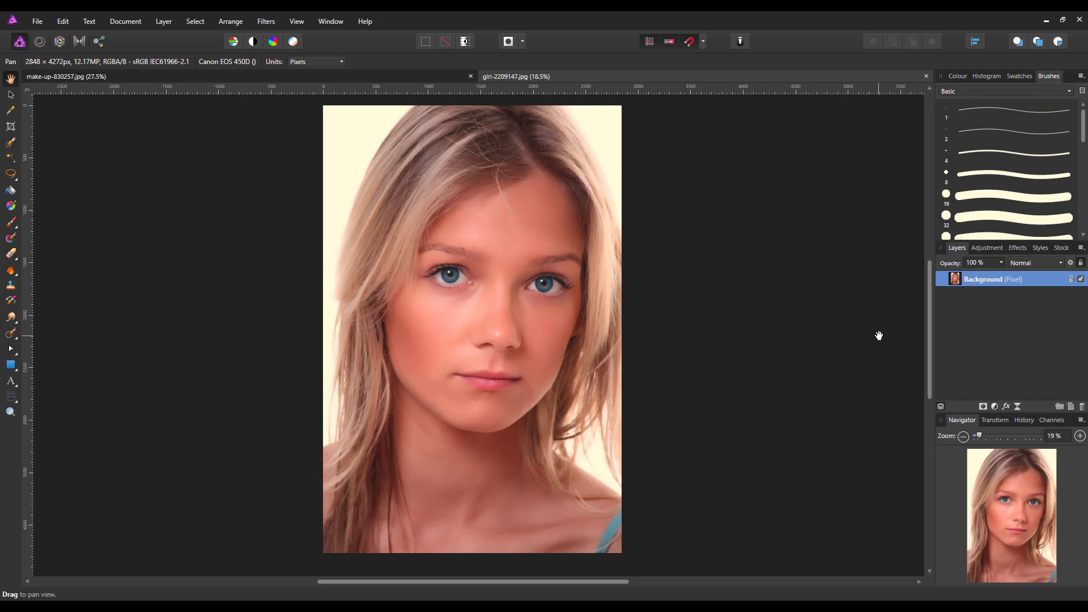
{"action": "right_click", "coordinate": [1032, 280]}
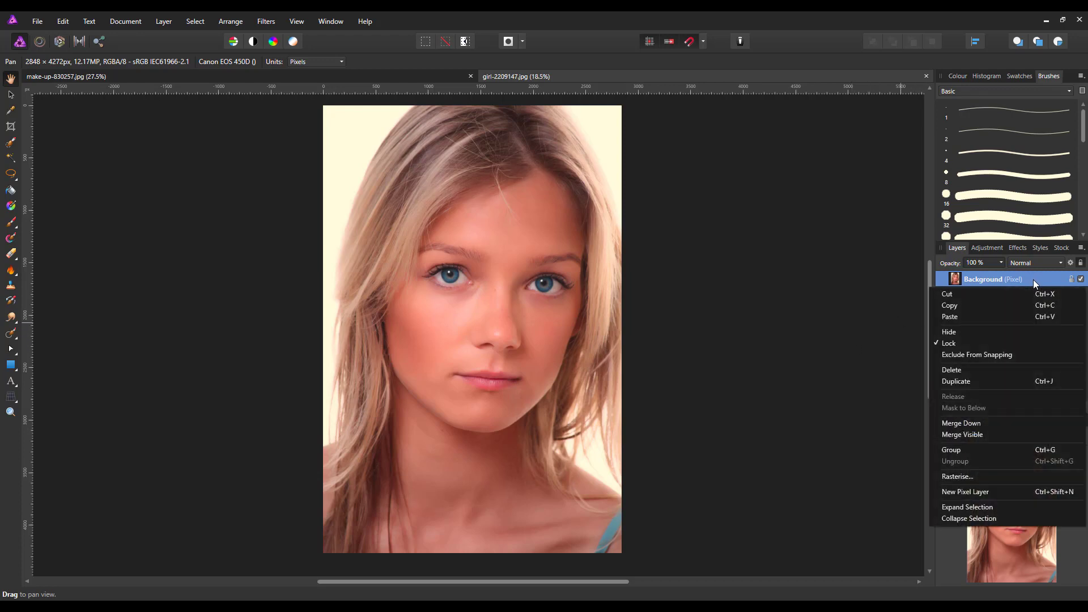
{"action": "left_click", "coordinate": [967, 380]}
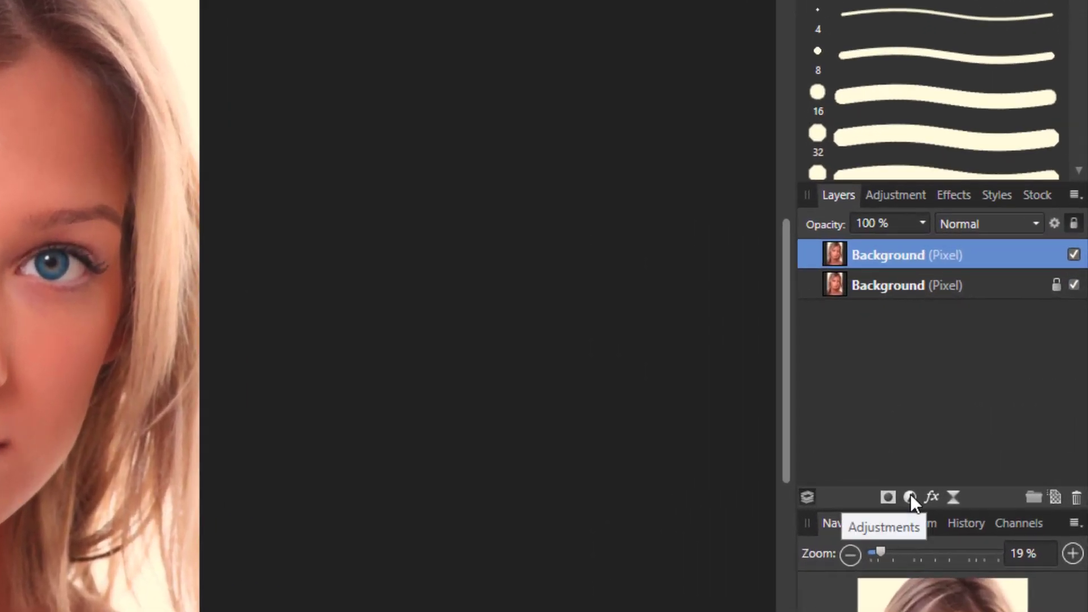
Add a Threshold adjustment above the duplicated portrait layer and set its threshold to 42%
{"action": "left_click", "coordinate": [911, 496]}
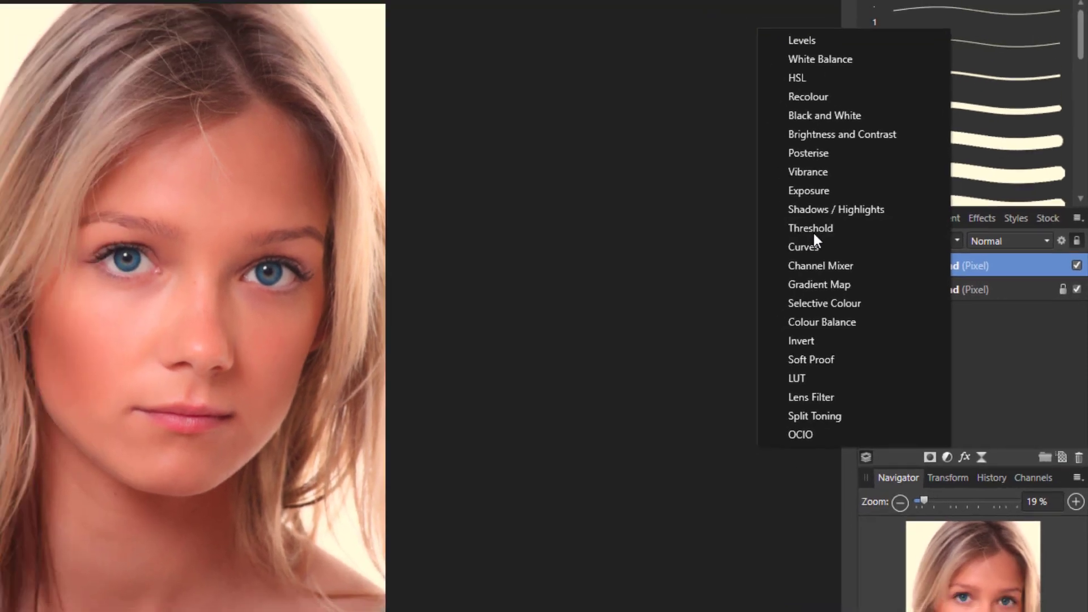
{"action": "left_click", "coordinate": [743, 210]}
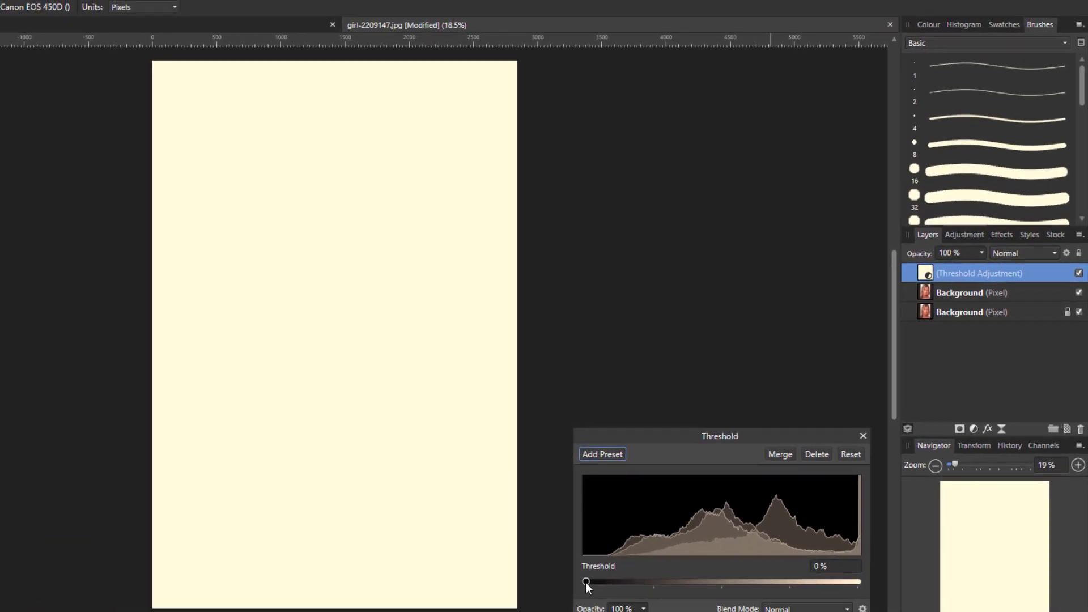
{"action": "left_click_drag", "start_coordinate": [591, 580], "coordinate": [600, 584]}
{"action": "left_click_drag", "start_coordinate": [605, 587], "coordinate": [706, 580]}
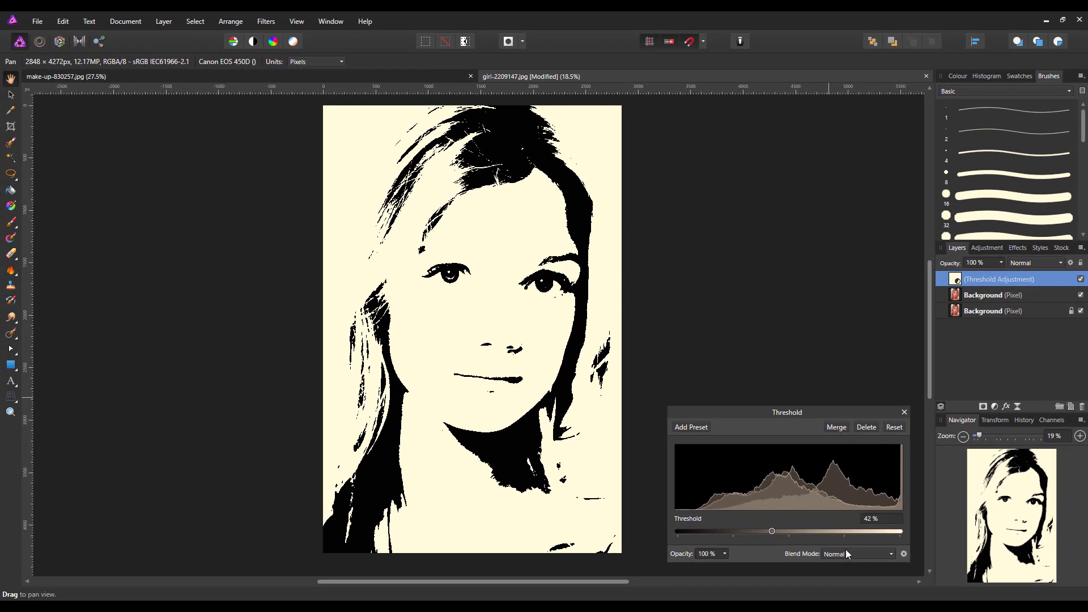
Change the Threshold adjustment's blend mode to Add and lower its opacity to 50%
{"action": "left_click", "coordinate": [893, 553]}
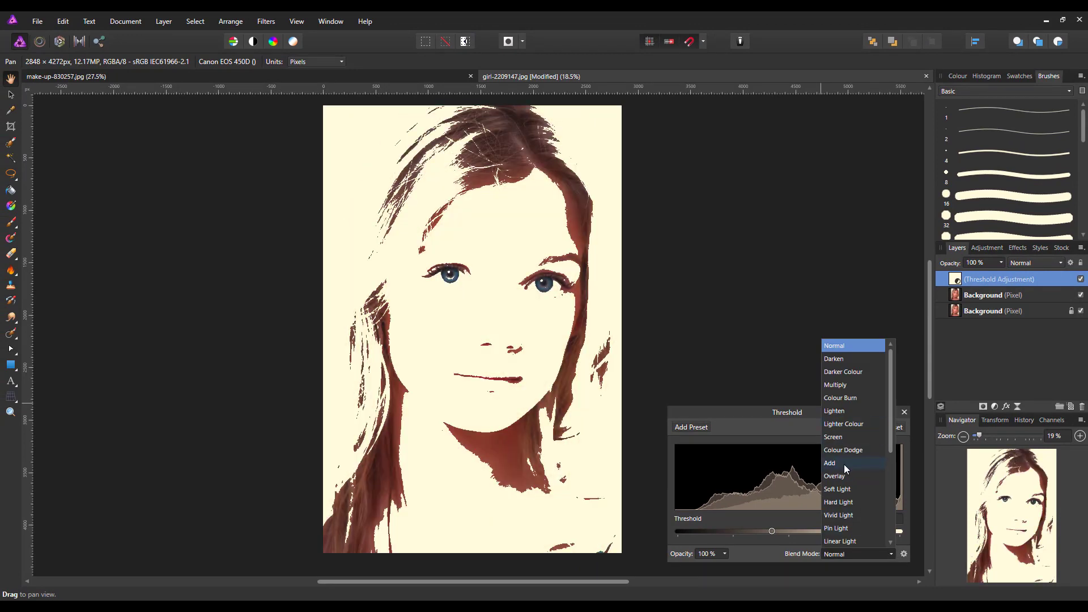
{"action": "left_click", "coordinate": [843, 470]}
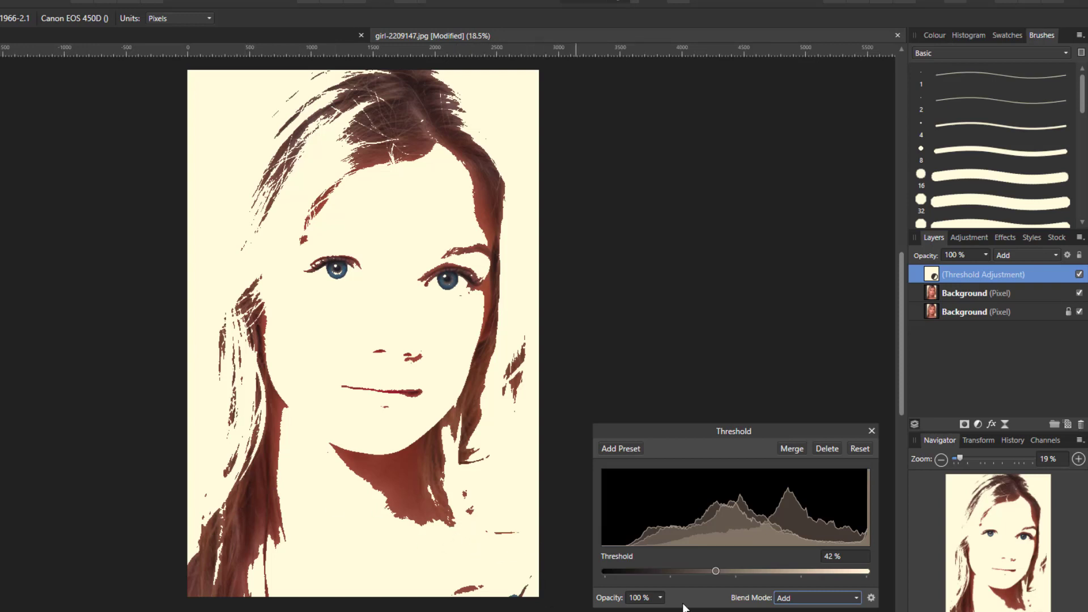
{"action": "left_click", "coordinate": [661, 602]}
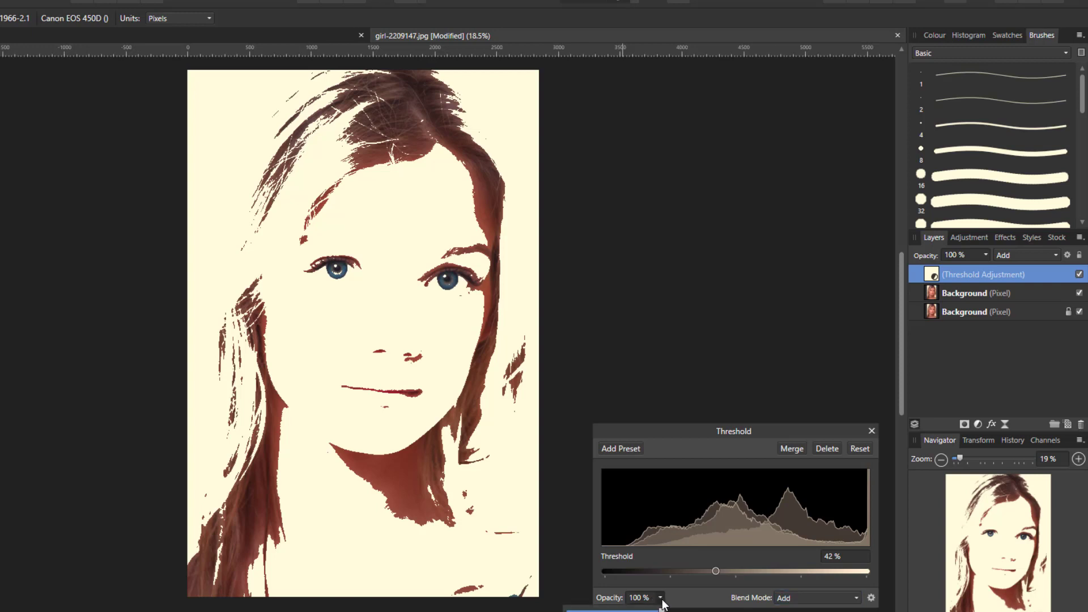
{"action": "left_click_drag", "start_coordinate": [662, 611], "coordinate": [621, 610]}
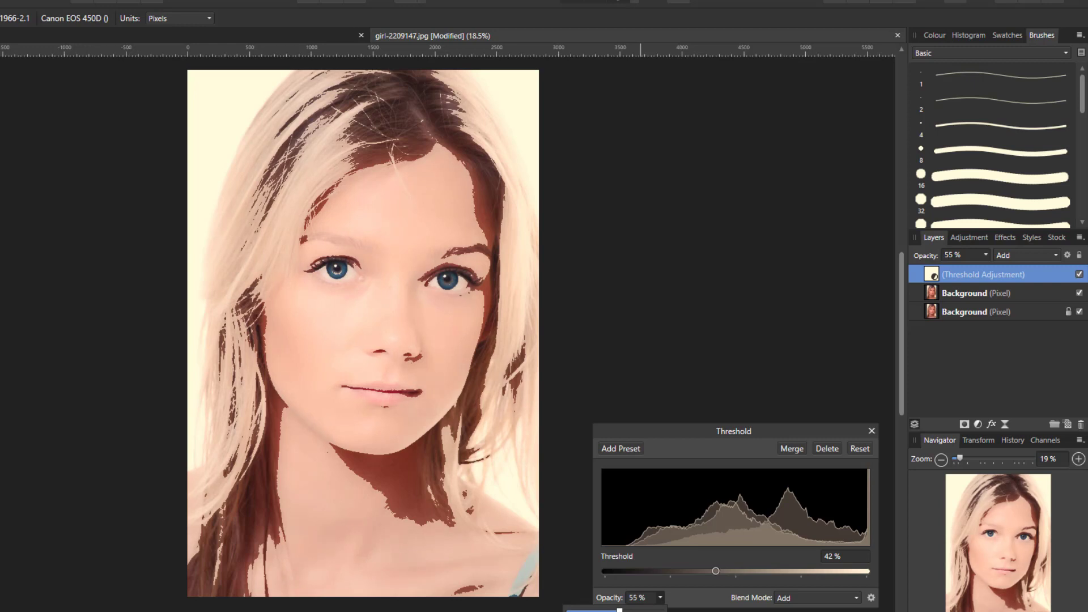
{"action": "left_click_drag", "start_coordinate": [620, 610], "coordinate": [615, 610]}
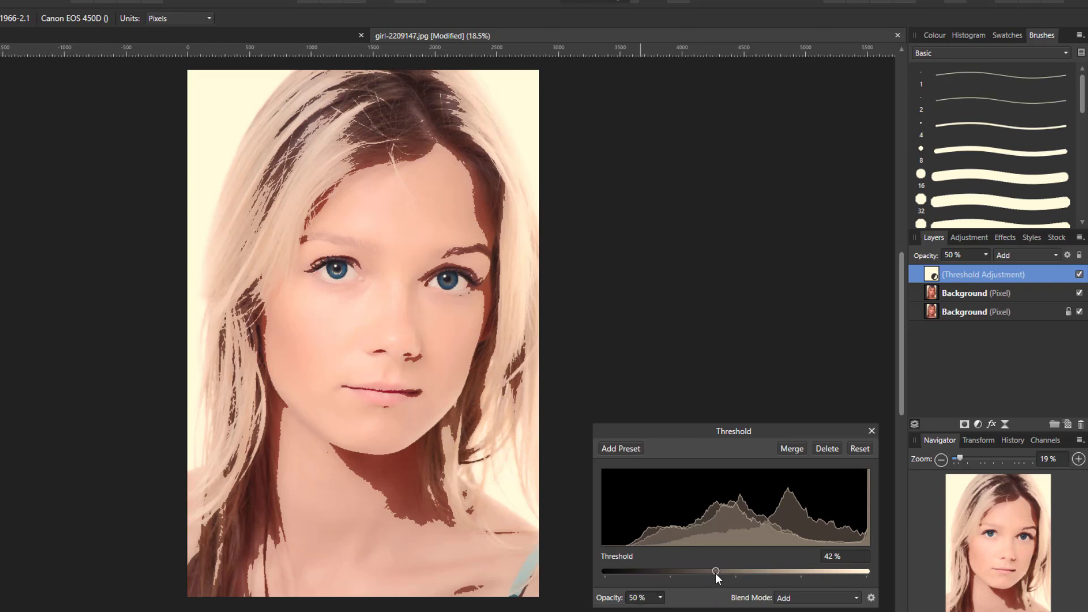
Set the Threshold adjustment's threshold to 50% and close its settings
{"action": "left_click_drag", "start_coordinate": [715, 572], "coordinate": [746, 579]}
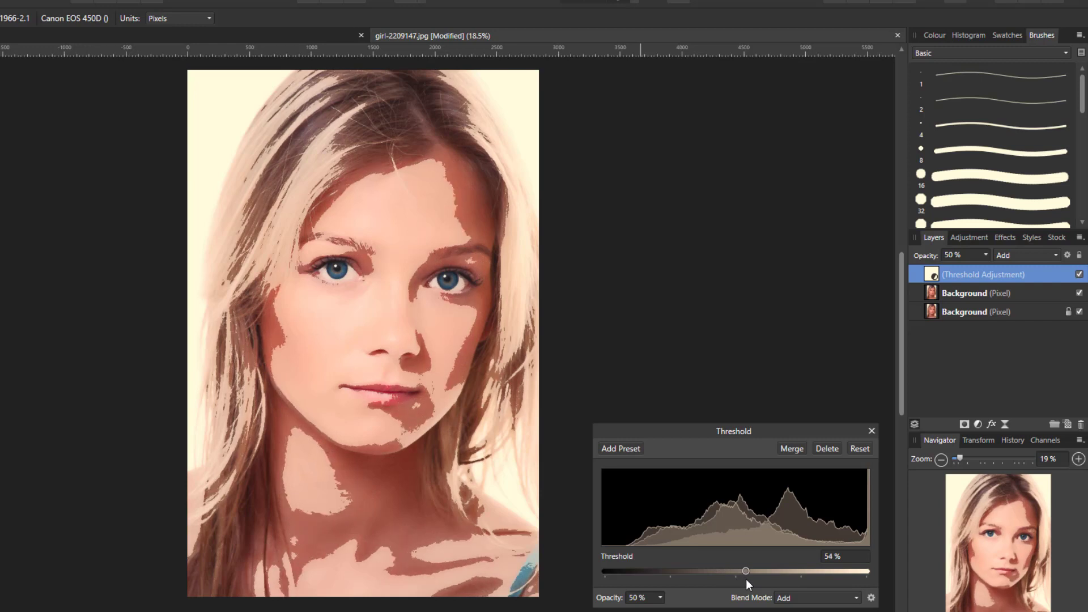
{"action": "mouse_move", "coordinate": [746, 579]}
{"action": "left_mouse_down"}
{"action": "mouse_move", "coordinate": [772, 577]}
{"action": "mouse_move", "coordinate": [737, 577]}
{"action": "left_mouse_up"}
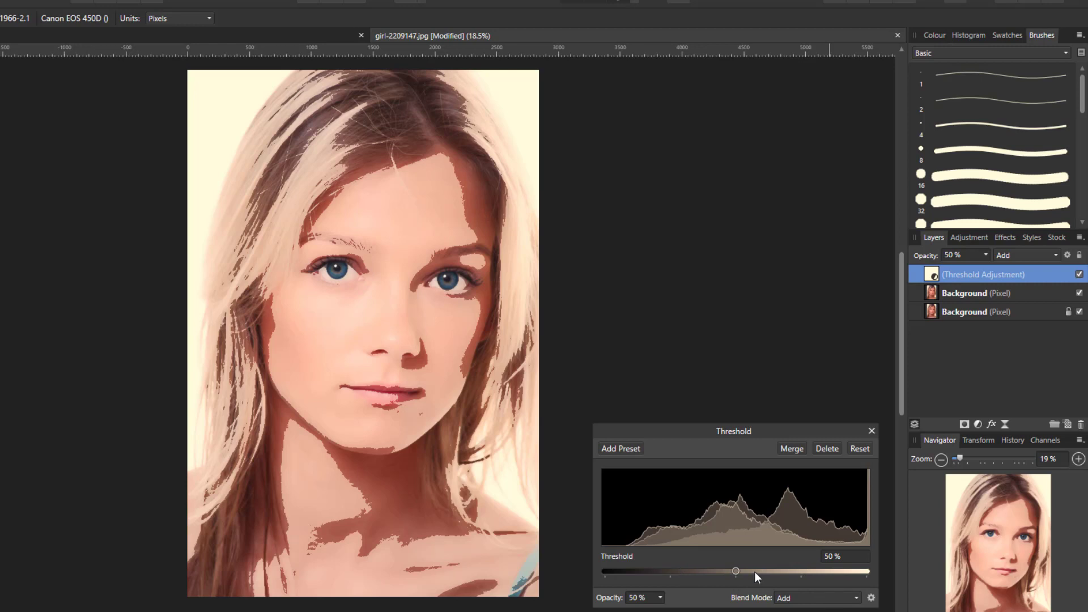
{"action": "left_click", "coordinate": [872, 431]}
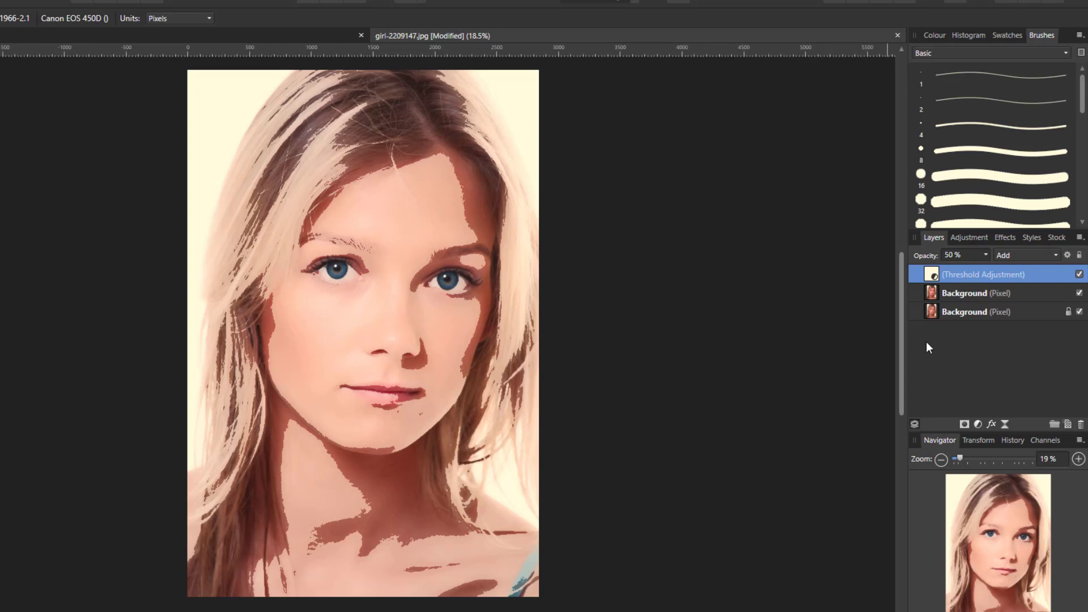
Merge the visible layers into a new pixel layer and hide the Threshold adjustment and both Background layers beneath it
{"action": "right_click", "coordinate": [984, 274]}
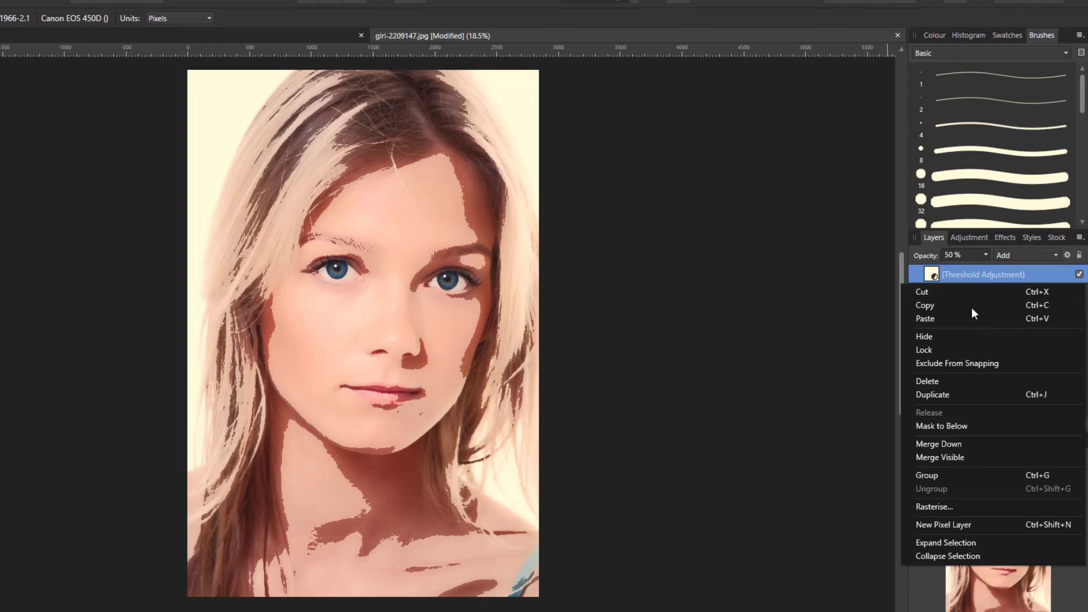
{"action": "left_click", "coordinate": [953, 457]}
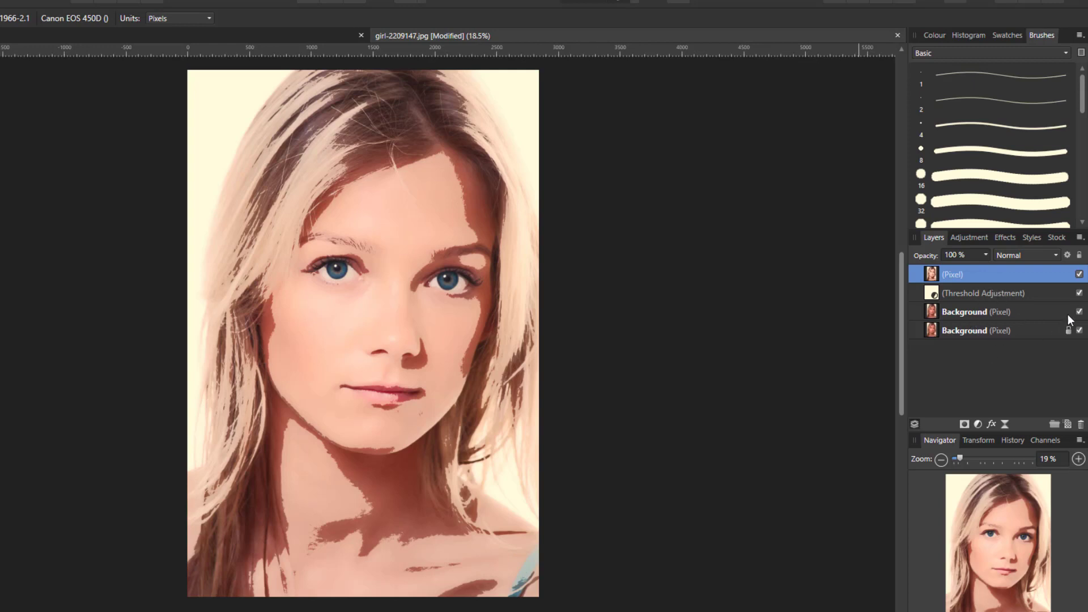
{"action": "left_click", "coordinate": [1079, 293]}
{"action": "left_click", "coordinate": [1079, 311]}
{"action": "left_click", "coordinate": [1080, 331]}
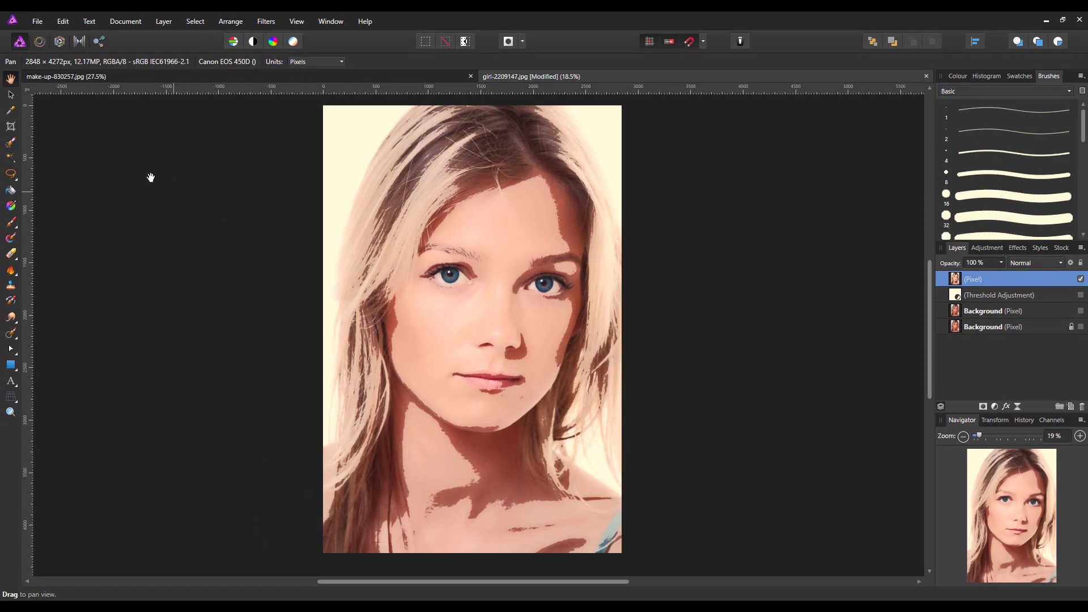
Start a new document with a page width of 2500 px and a page height of 2000 px
{"action": "left_click", "coordinate": [35, 21]}
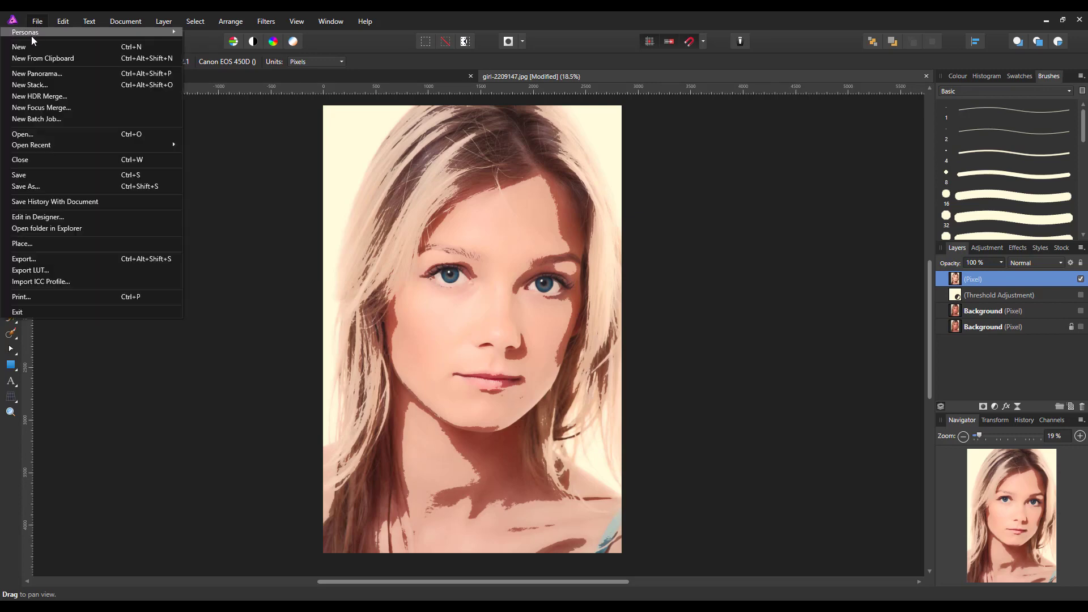
{"action": "left_click", "coordinate": [30, 49]}
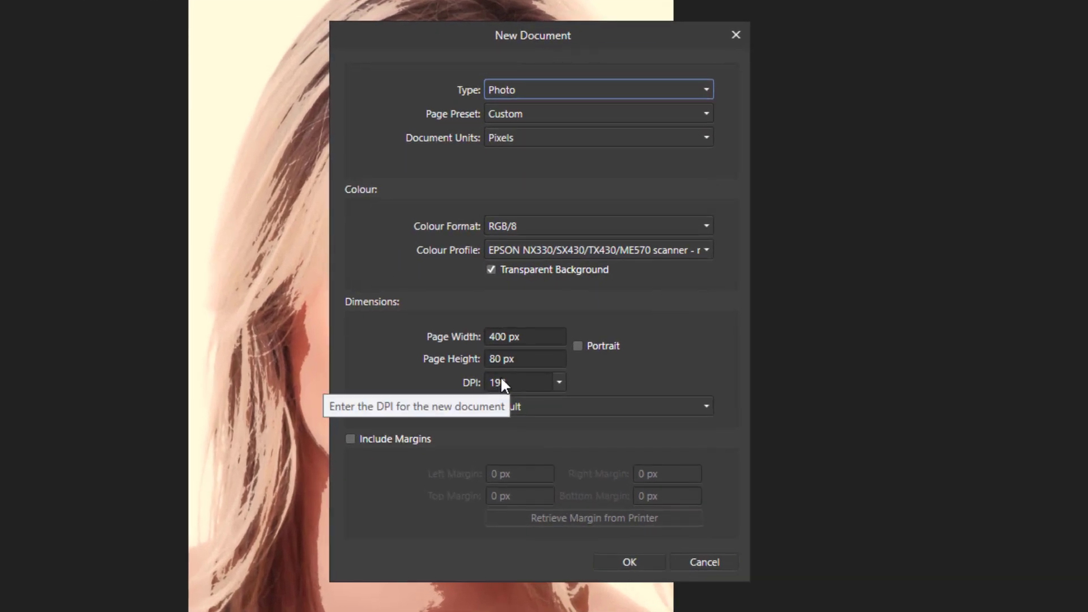
{"action": "left_click", "coordinate": [515, 336]}
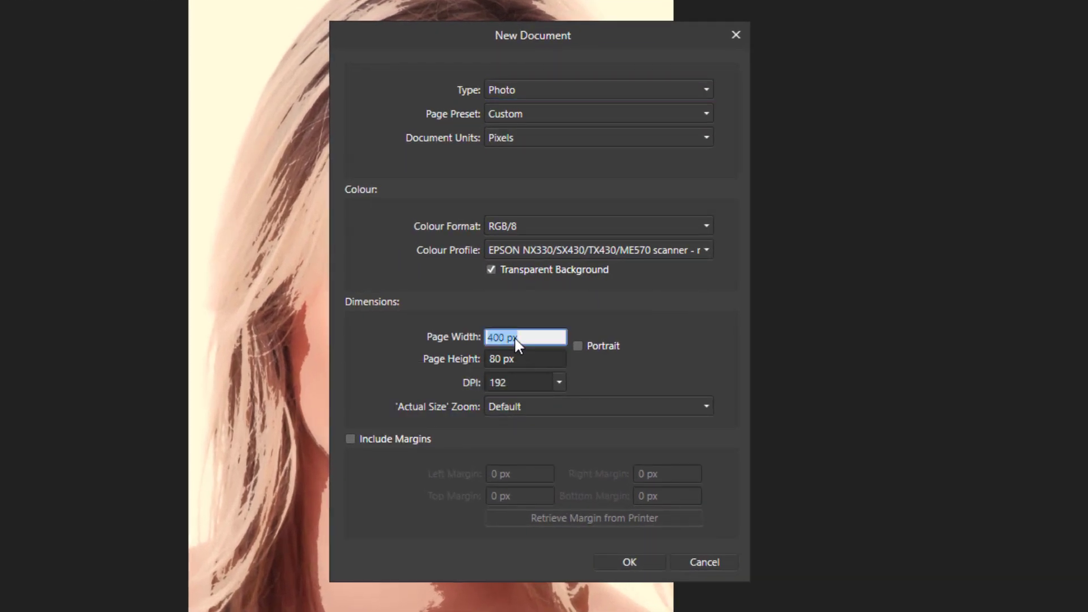
{"action": "type", "text": "2500"}
{"action": "key", "text": "Return"}
{"action": "left_click", "coordinate": [504, 359]}
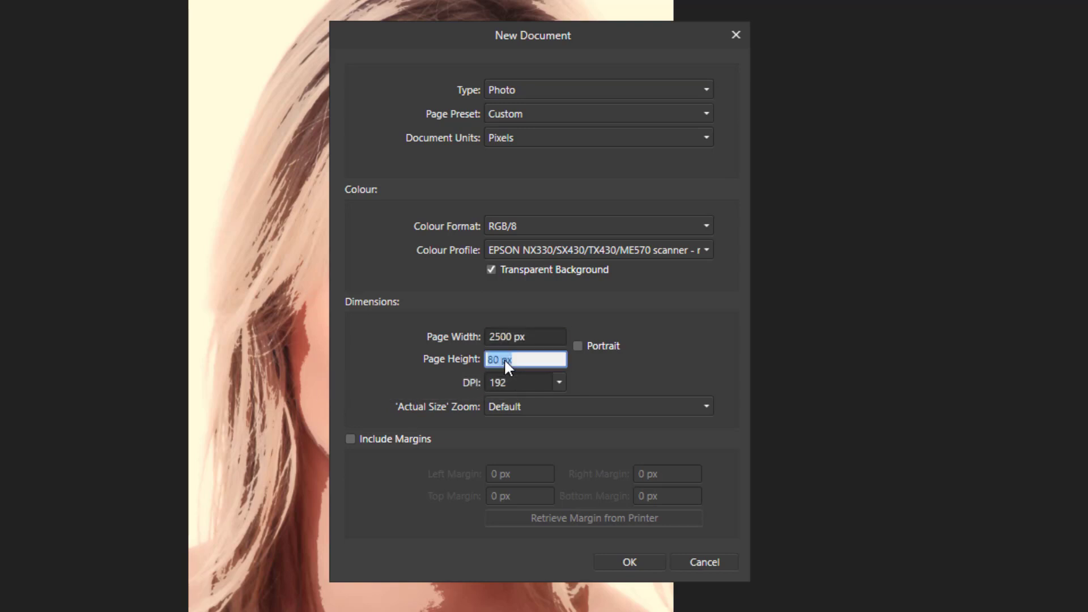
{"action": "type", "text": "2000"}
{"action": "key", "text": "Return"}
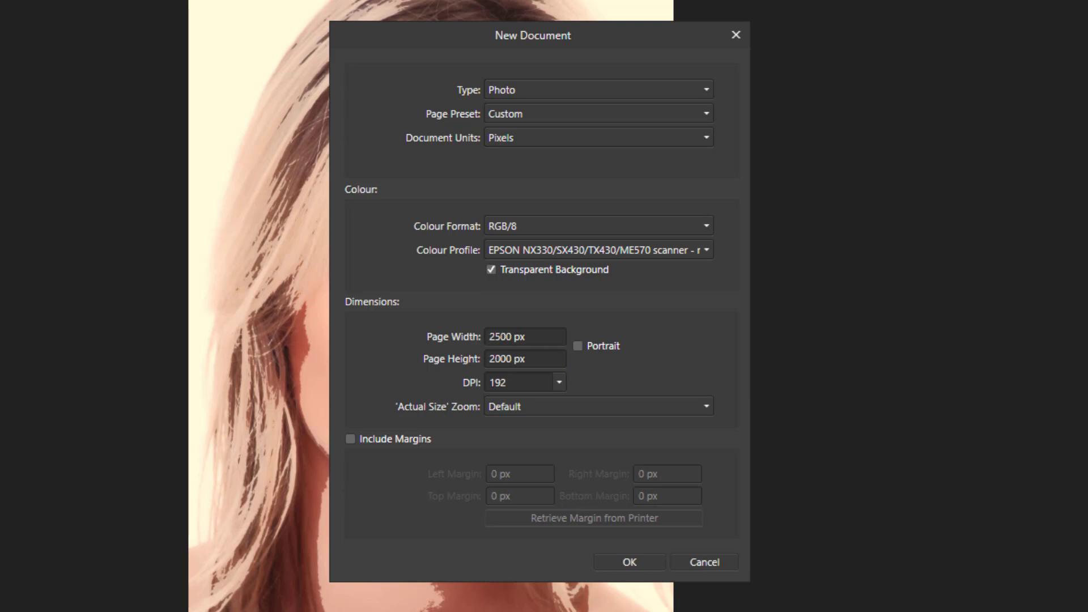
Set the new document to 300 DPI without a transparent background and create it
{"action": "left_click", "coordinate": [558, 383]}
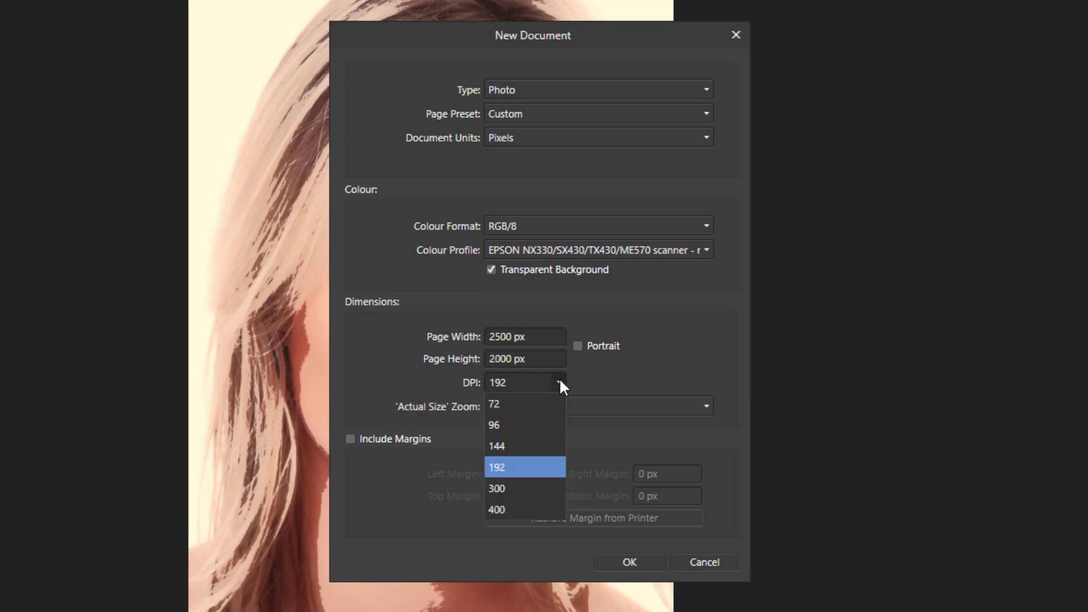
{"action": "left_click", "coordinate": [512, 488]}
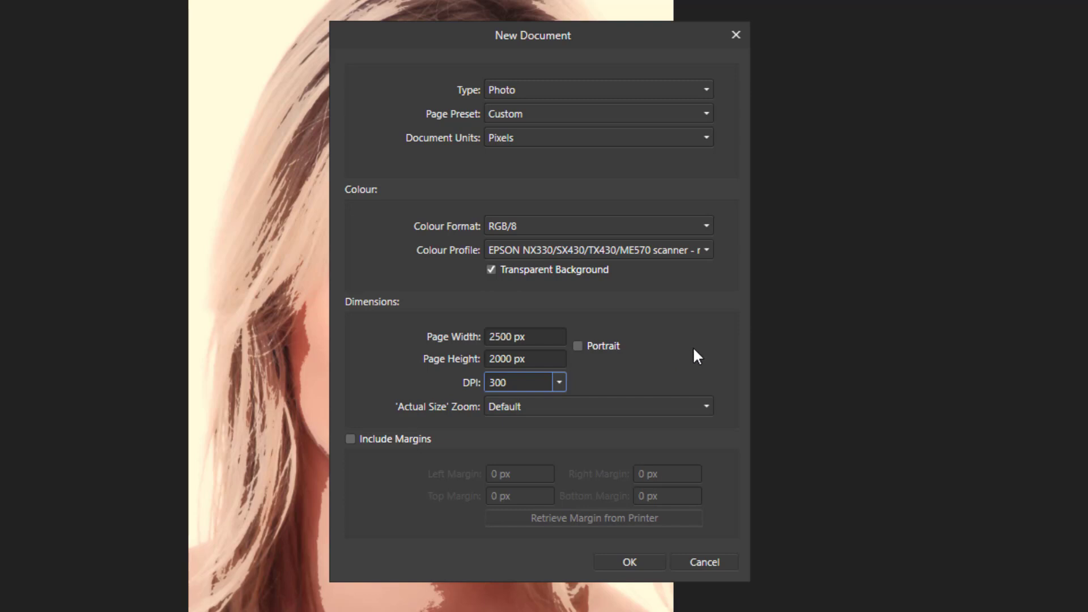
{"action": "left_click", "coordinate": [490, 271]}
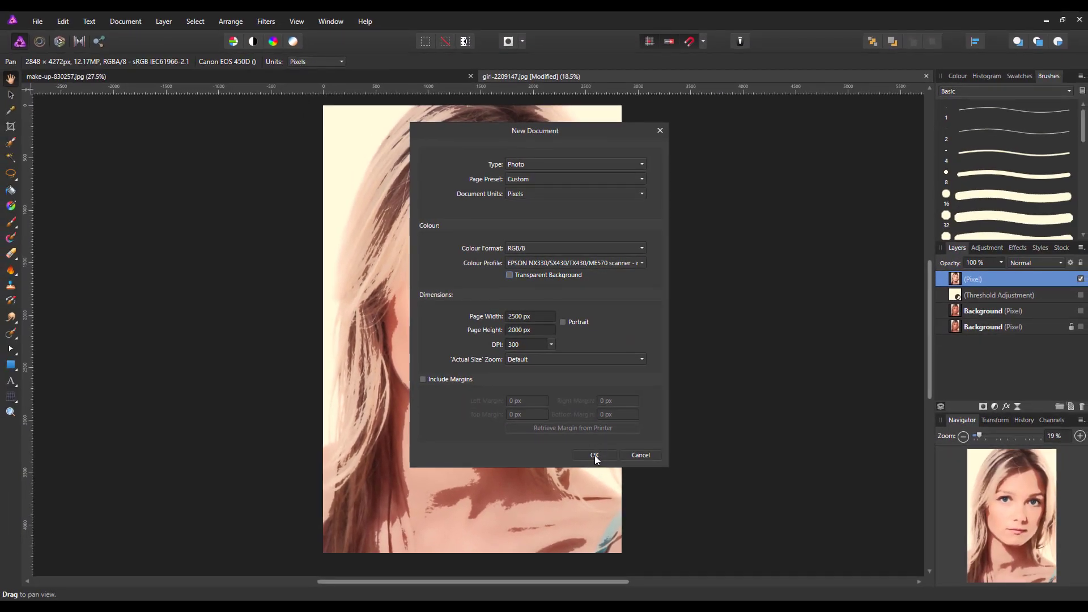
{"action": "left_click", "coordinate": [596, 455]}
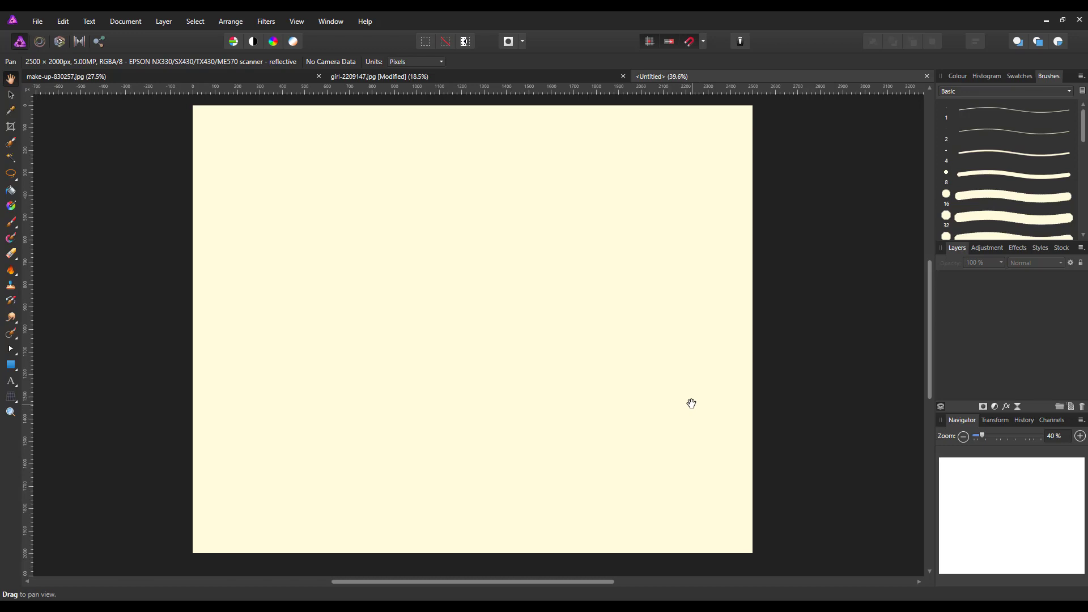
Switch to the girl-2209147.jpg document with its merged pixel layer
{"action": "left_click", "coordinate": [575, 76]}
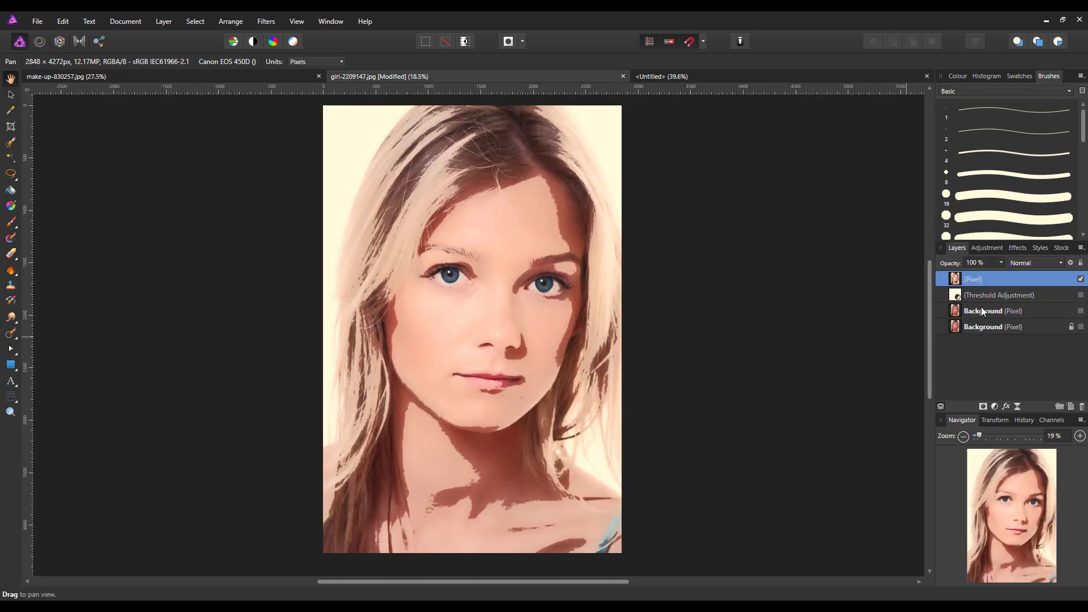
{"action": "right_click", "coordinate": [980, 282]}
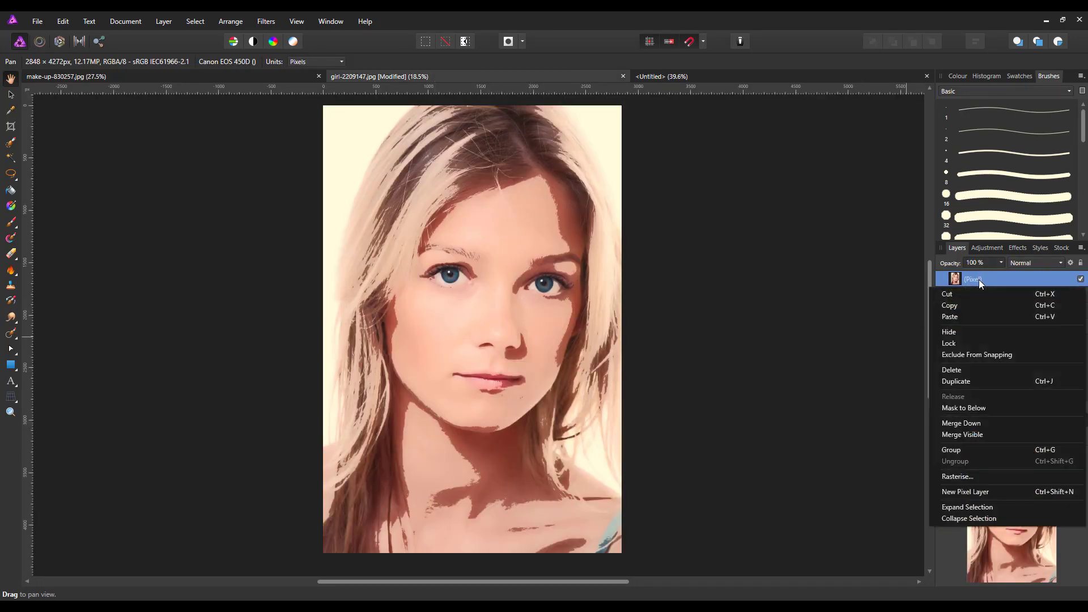
{"action": "left_click", "coordinate": [933, 556]}
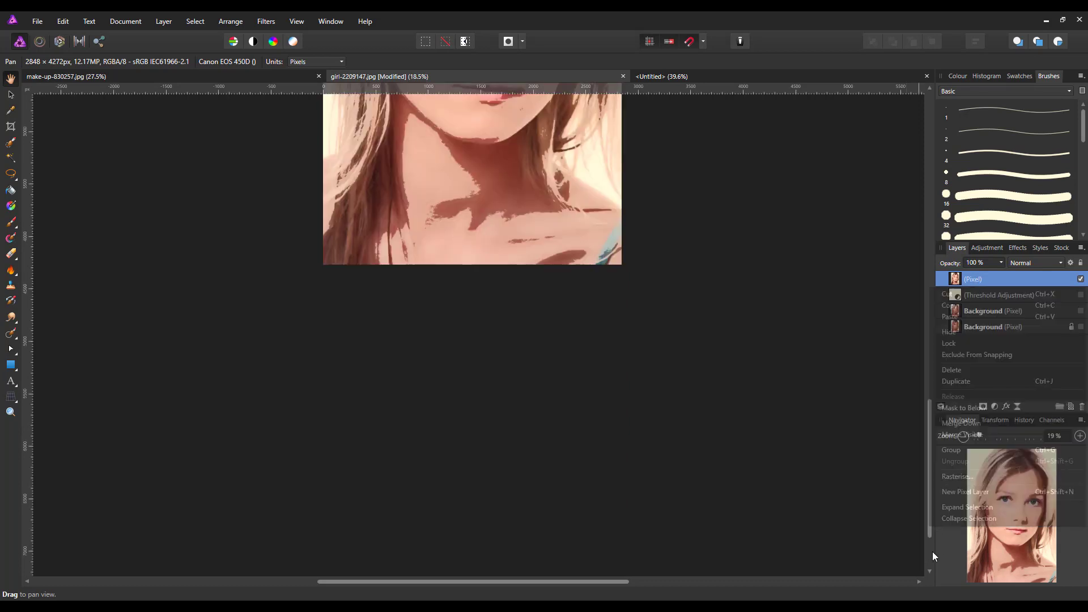
{"action": "left_click_drag", "start_coordinate": [931, 426], "coordinate": [930, 292]}
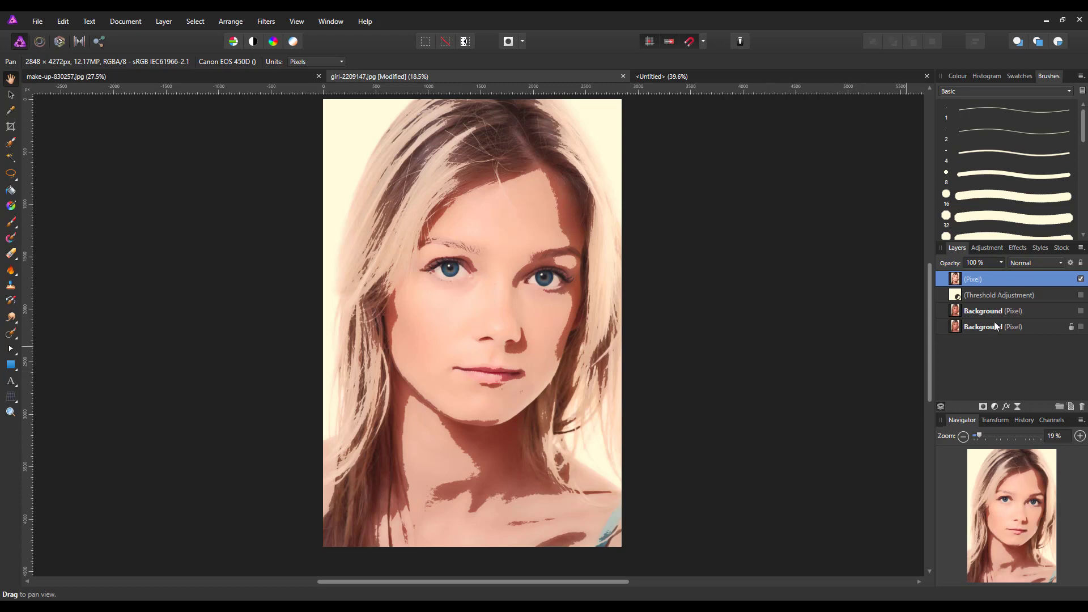
Try a Black & White adjustment on the merged portrait with red at -12% and yellow at 58%, and delete it
{"action": "left_click", "coordinate": [995, 405]}
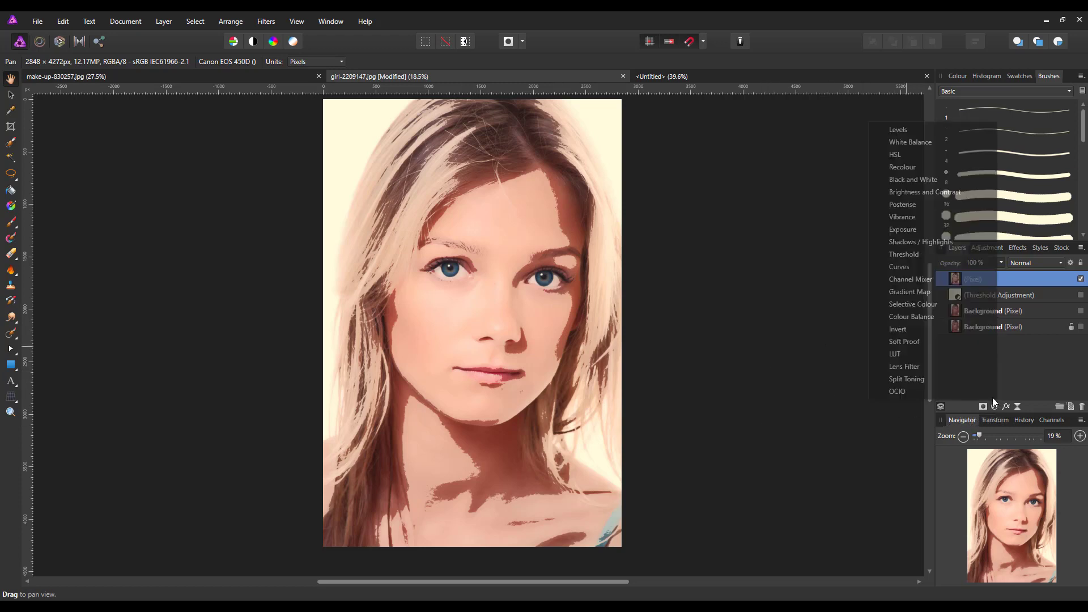
{"action": "left_click", "coordinate": [907, 179]}
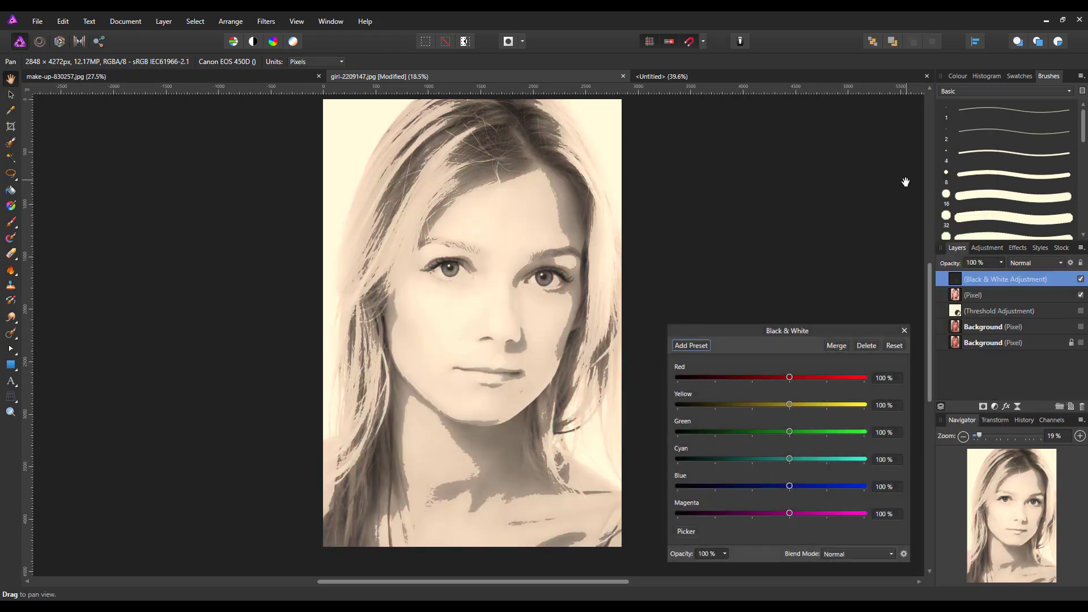
{"action": "left_click_drag", "start_coordinate": [789, 377], "coordinate": [775, 409]}
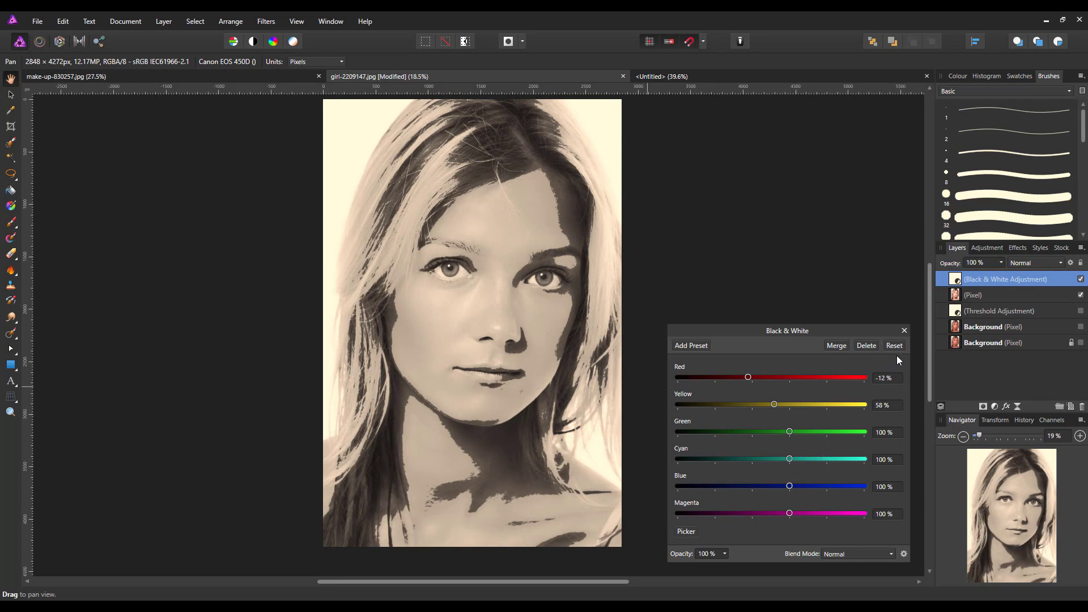
{"action": "left_click", "coordinate": [867, 346]}
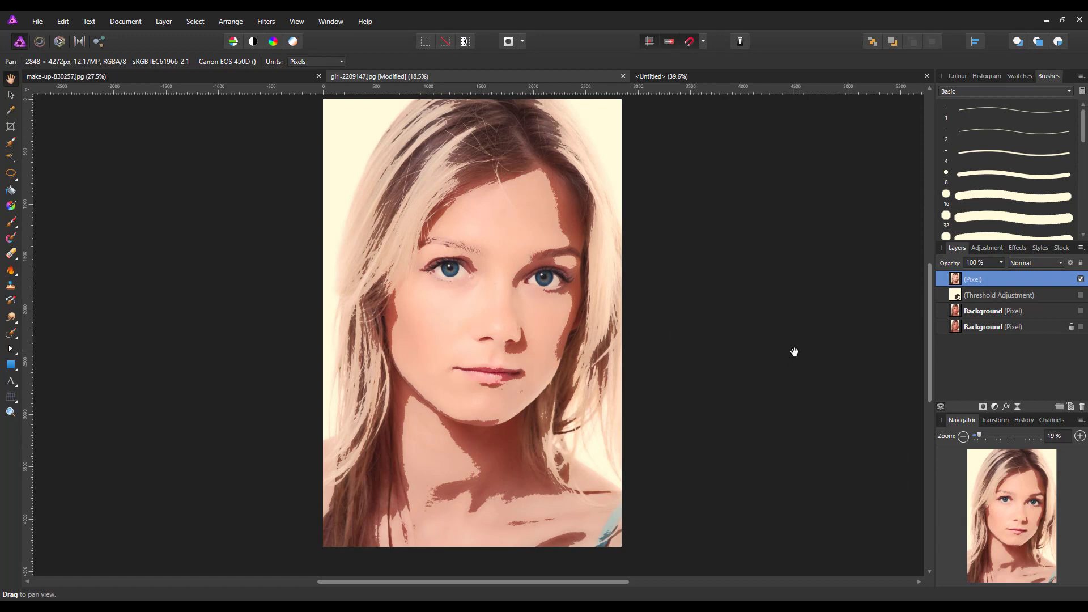
Copy the merged pixel layer and paste it into the untitled 2500 × 2000 px document
{"action": "right_click", "coordinate": [987, 277]}
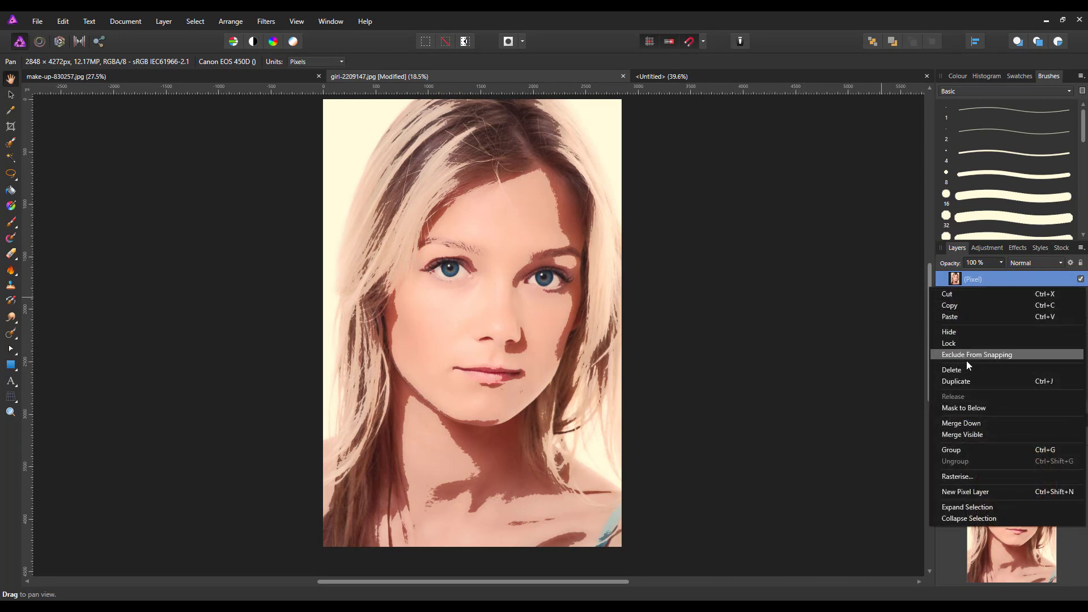
{"action": "left_click", "coordinate": [951, 307]}
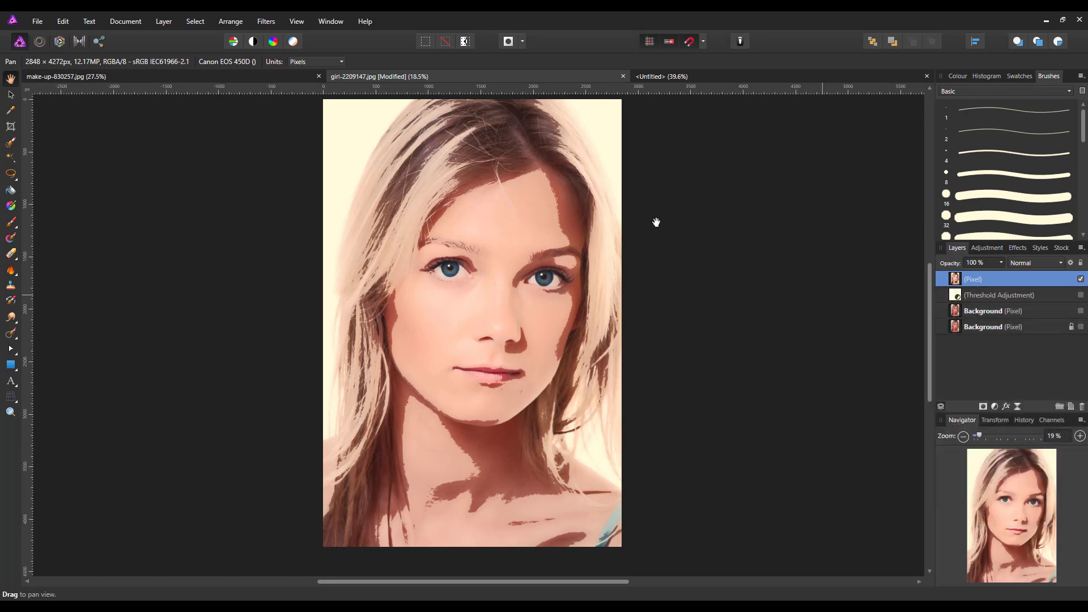
{"action": "left_click", "coordinate": [700, 76]}
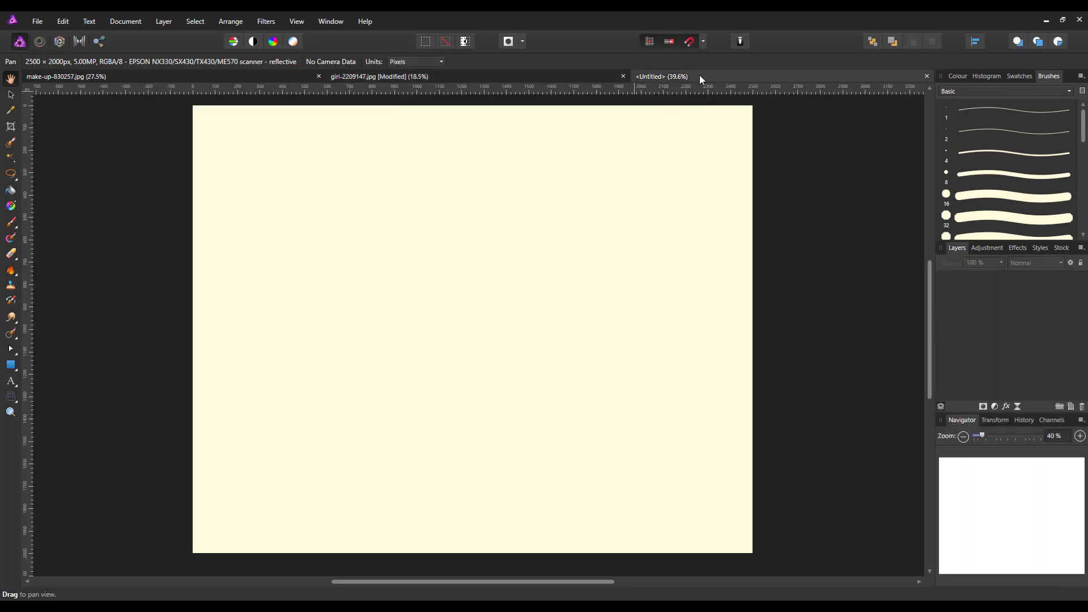
{"action": "left_click", "coordinate": [59, 23]}
{"action": "left_click", "coordinate": [22, 94]}
Centre the pasted portrait on the page and scale it down proportionally to about 780 px wide
{"action": "scroll", "coordinate": [408, 206], "scroll_direction": "down", "scroll_amount": 3}
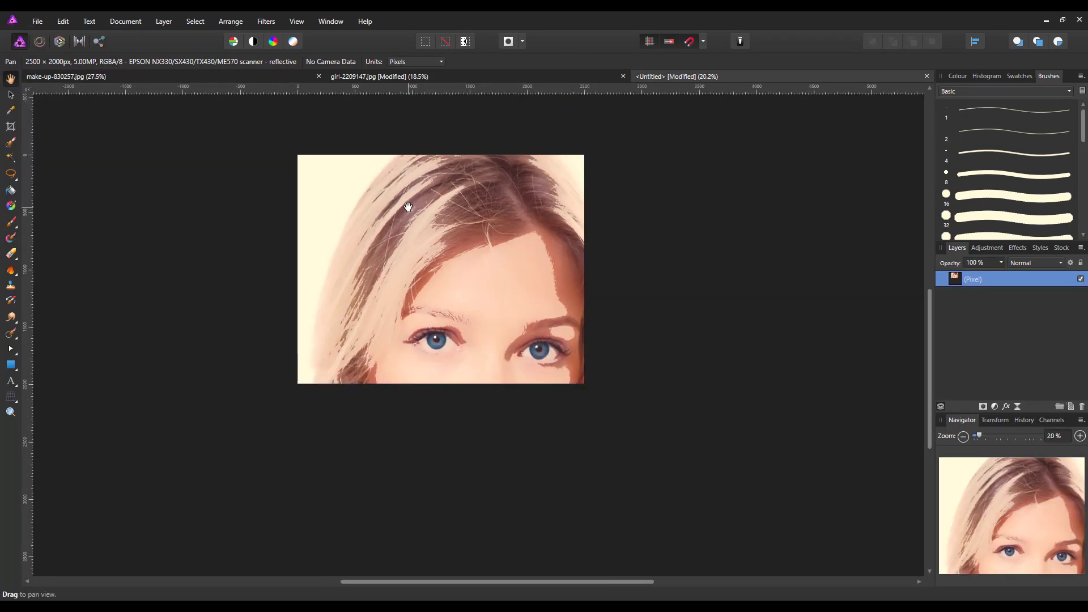
{"action": "scroll", "coordinate": [408, 206], "scroll_direction": "down", "scroll_amount": 2}
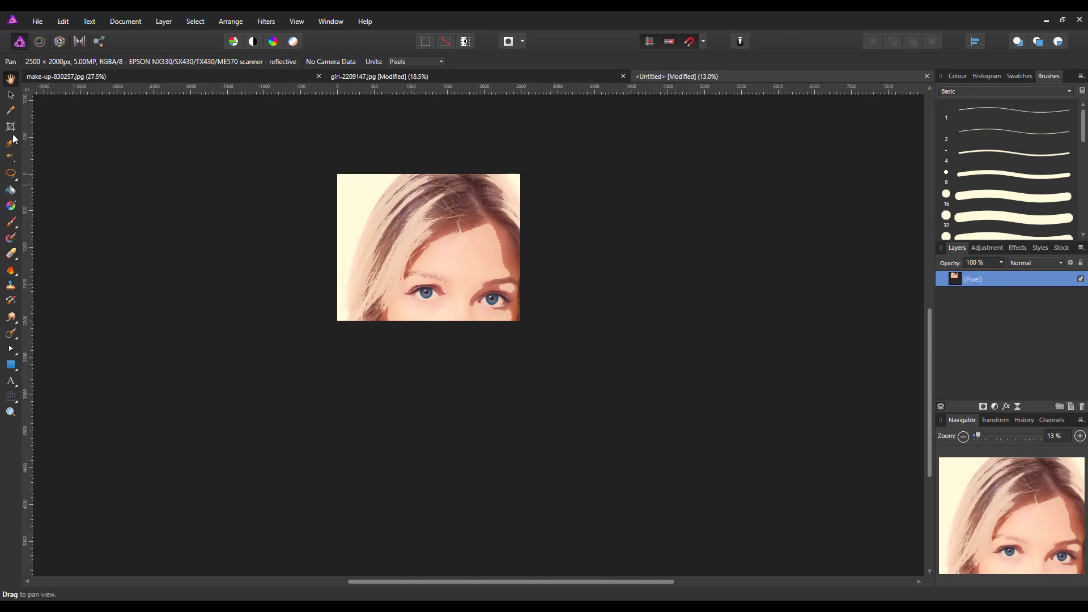
{"action": "left_click", "coordinate": [11, 96]}
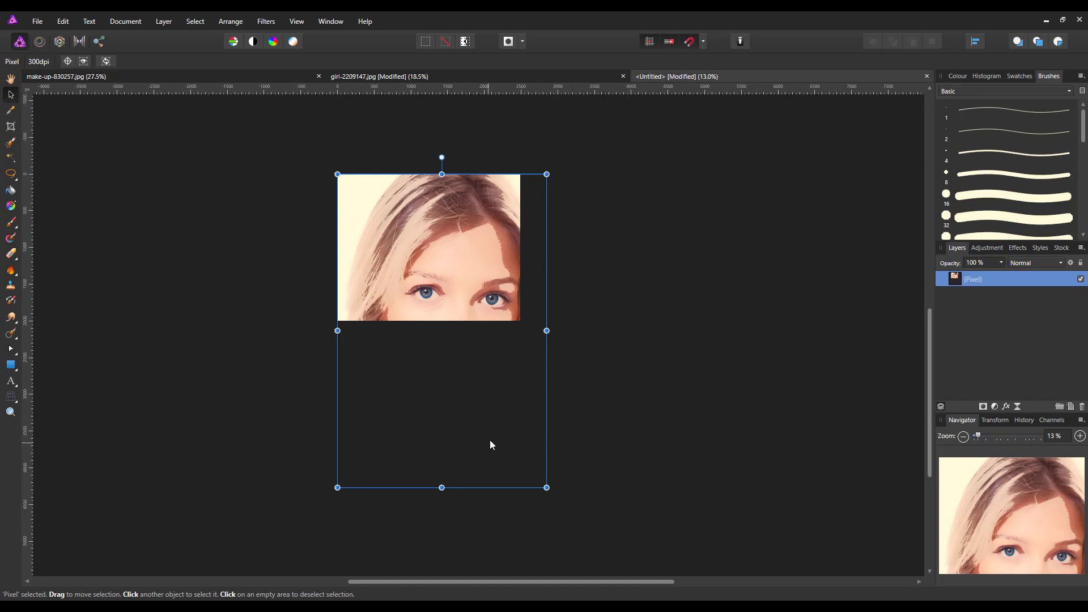
{"action": "left_click_drag", "start_coordinate": [483, 430], "coordinate": [470, 348]}
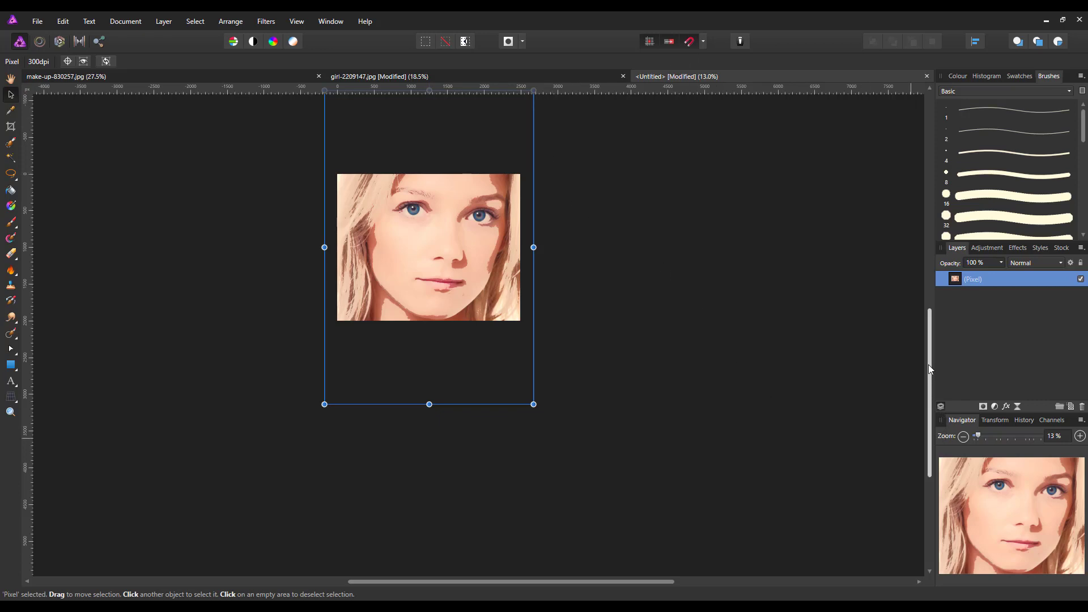
{"action": "left_click_drag", "start_coordinate": [929, 361], "coordinate": [880, 325]}
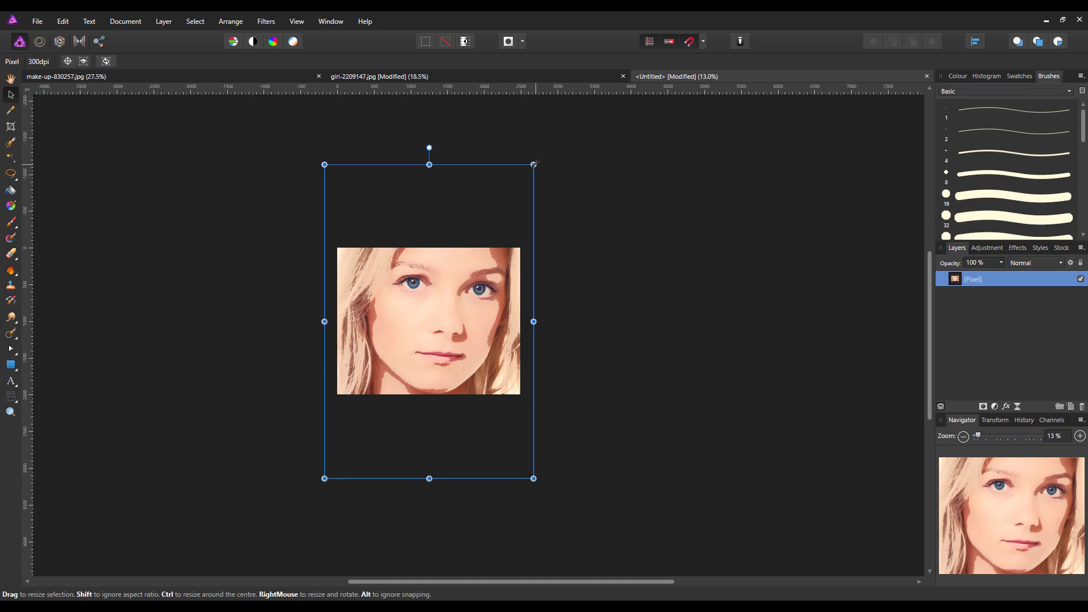
{"action": "left_click_drag", "start_coordinate": [535, 164], "coordinate": [453, 274]}
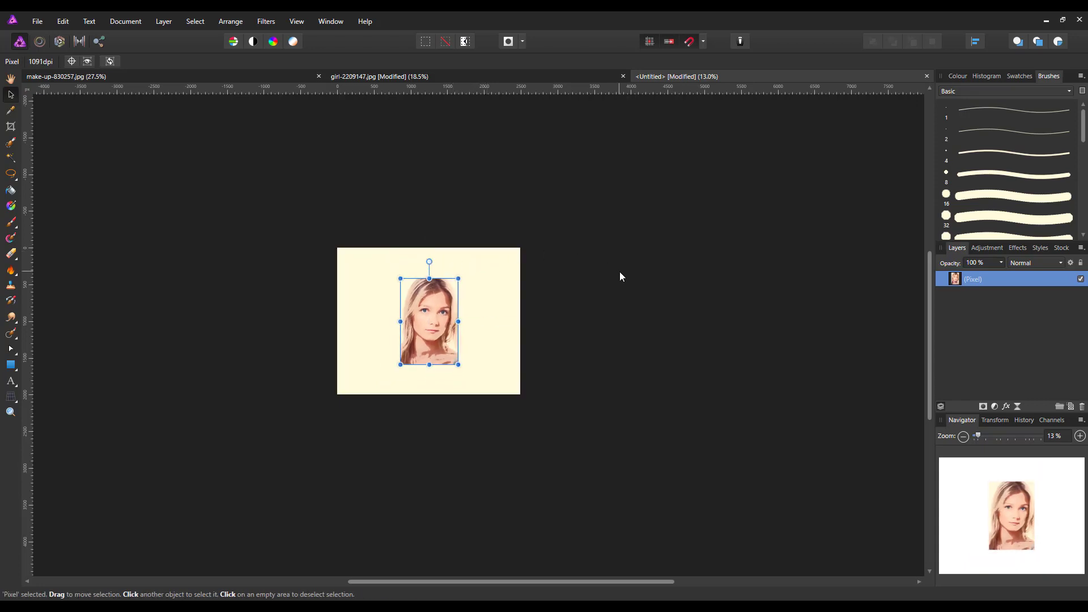
{"action": "key", "text": "ctrl+0"}
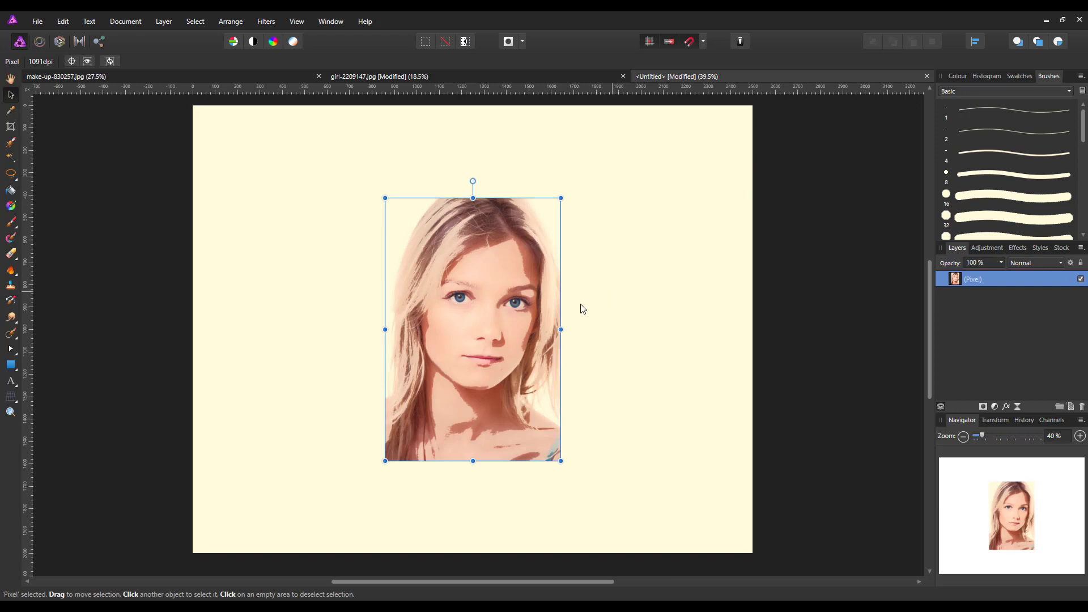
Move the portrait into the page's top-left corner and scale it proportionally to about 620 px wide
{"action": "left_click_drag", "start_coordinate": [500, 351], "coordinate": [333, 273]}
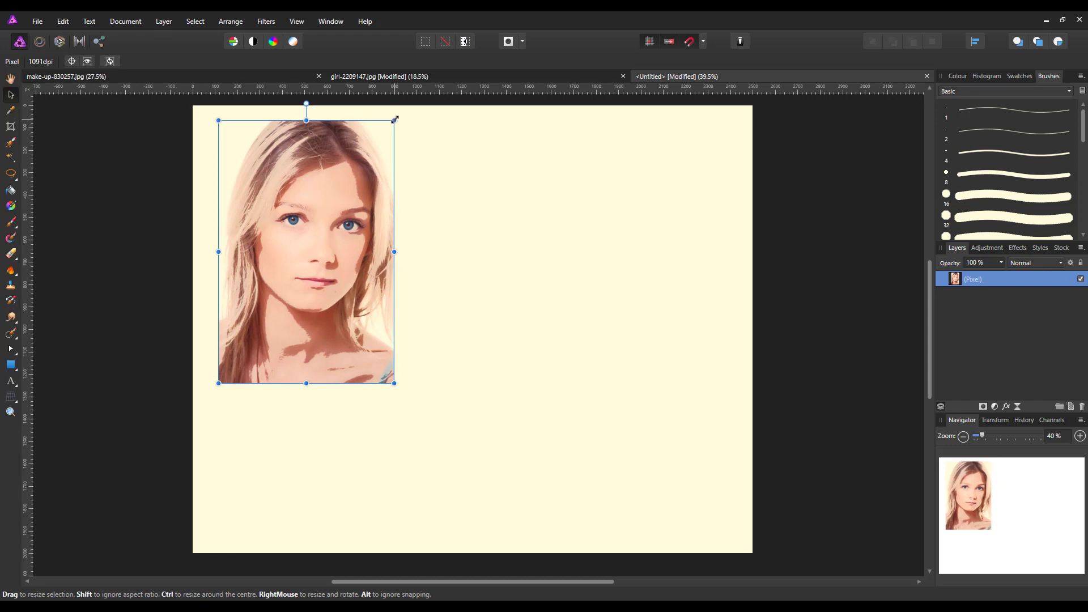
{"action": "left_click_drag", "start_coordinate": [395, 120], "coordinate": [369, 158]}
{"action": "left_click_drag", "start_coordinate": [322, 291], "coordinate": [273, 239]}
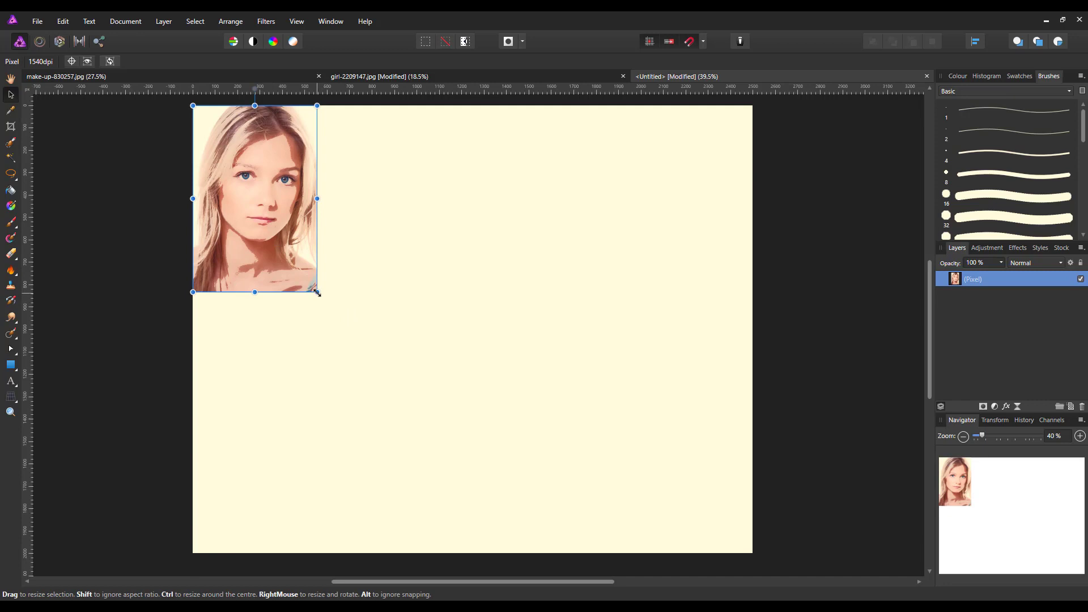
{"action": "left_click_drag", "start_coordinate": [318, 294], "coordinate": [326, 307]}
{"action": "left_click_drag", "start_coordinate": [273, 230], "coordinate": [276, 229]}
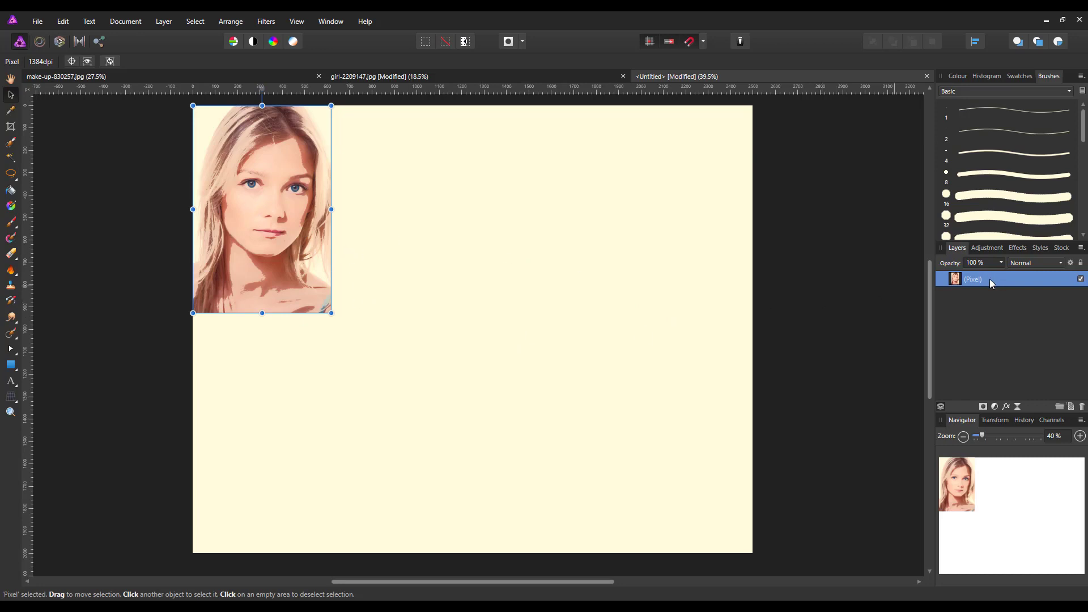
Add a Black & White adjustment and nest it inside the portrait's pixel layer so it affects only that layer
{"action": "left_click", "coordinate": [995, 406]}
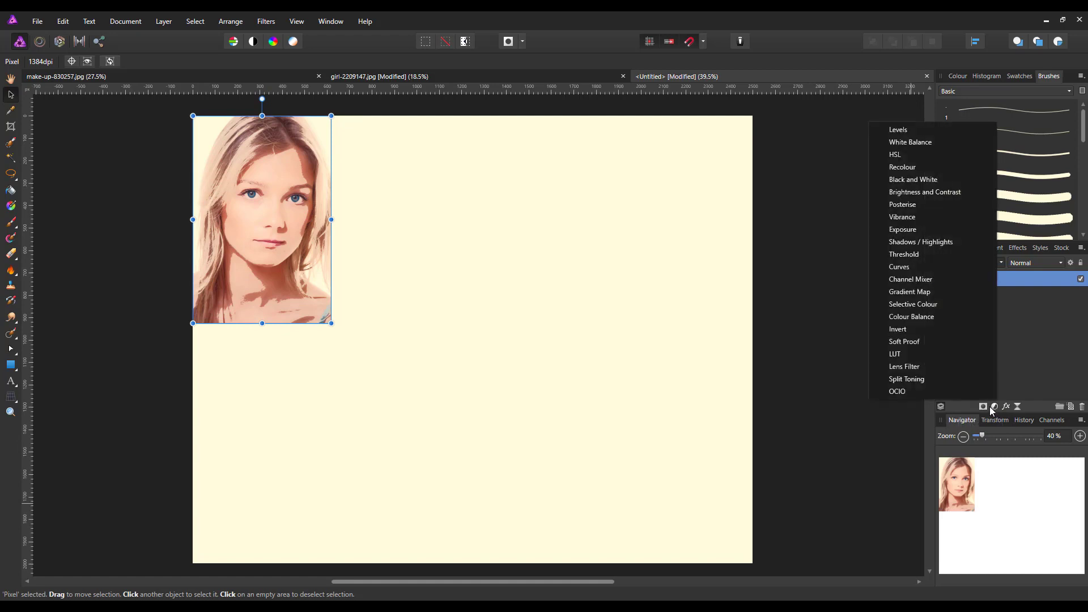
{"action": "left_click", "coordinate": [910, 180]}
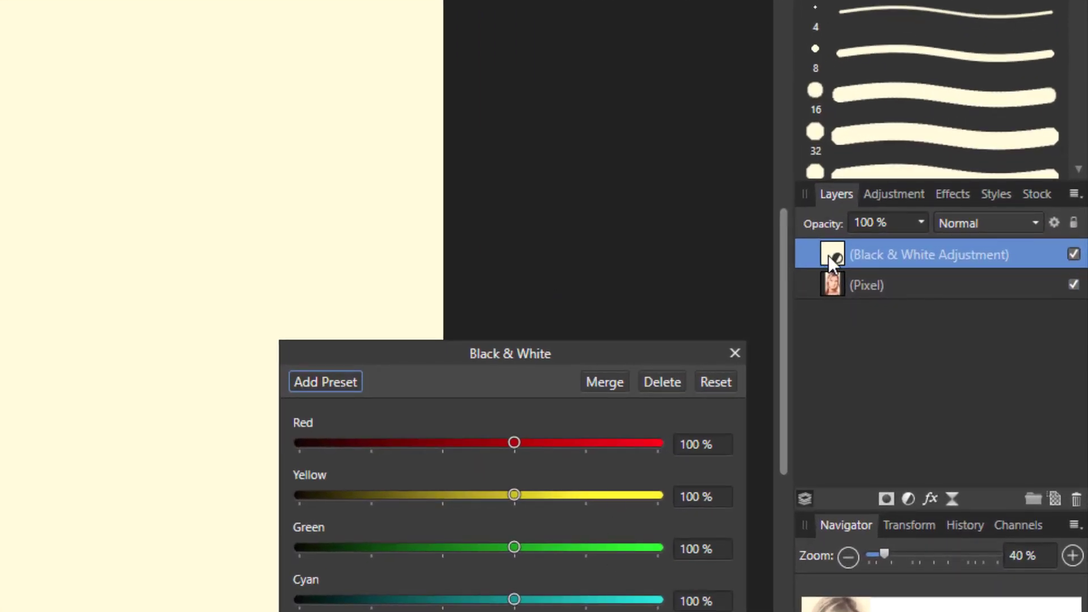
{"action": "left_click_drag", "start_coordinate": [832, 259], "coordinate": [858, 288]}
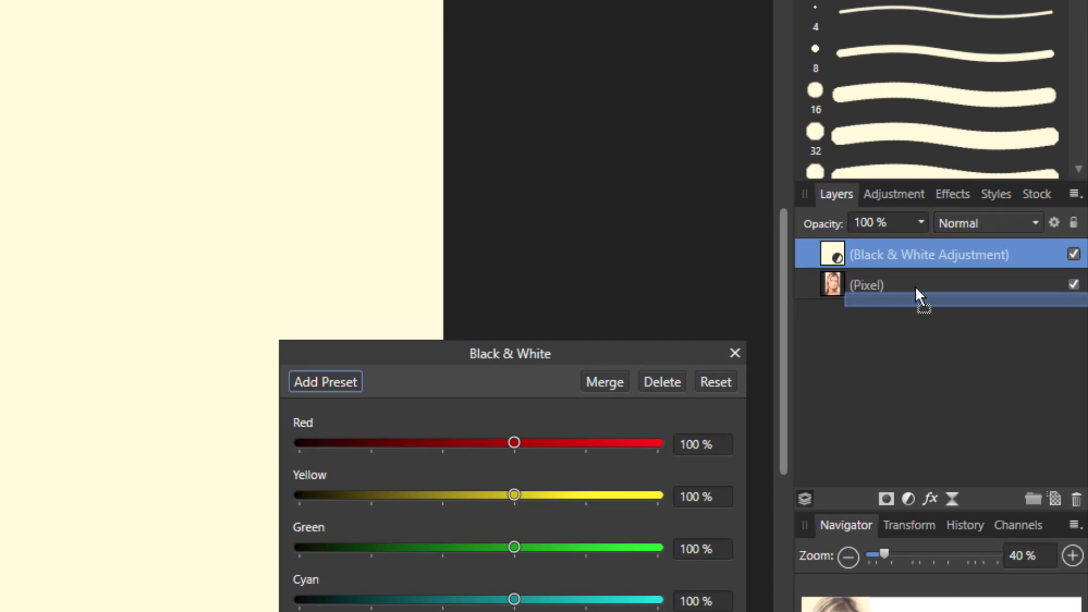
{"action": "left_click_drag", "start_coordinate": [895, 286], "coordinate": [878, 290]}
{"action": "mouse_move", "coordinate": [857, 294]}
{"action": "left_mouse_down"}
{"action": "mouse_move", "coordinate": [1072, 295]}
{"action": "mouse_move", "coordinate": [842, 296]}
{"action": "left_mouse_up"}
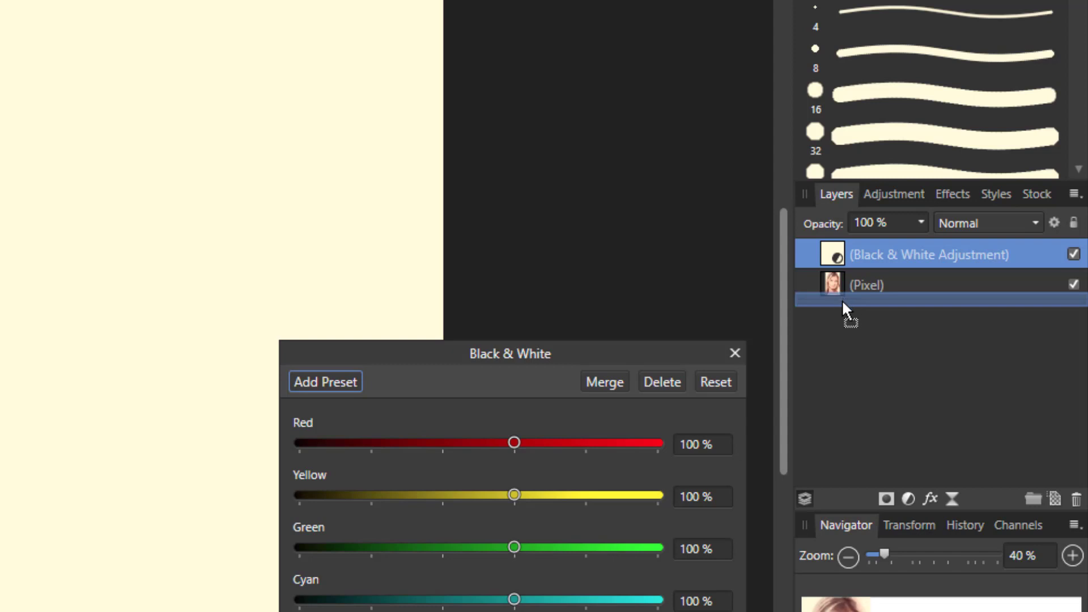
{"action": "left_click_drag", "start_coordinate": [843, 303], "coordinate": [848, 291]}
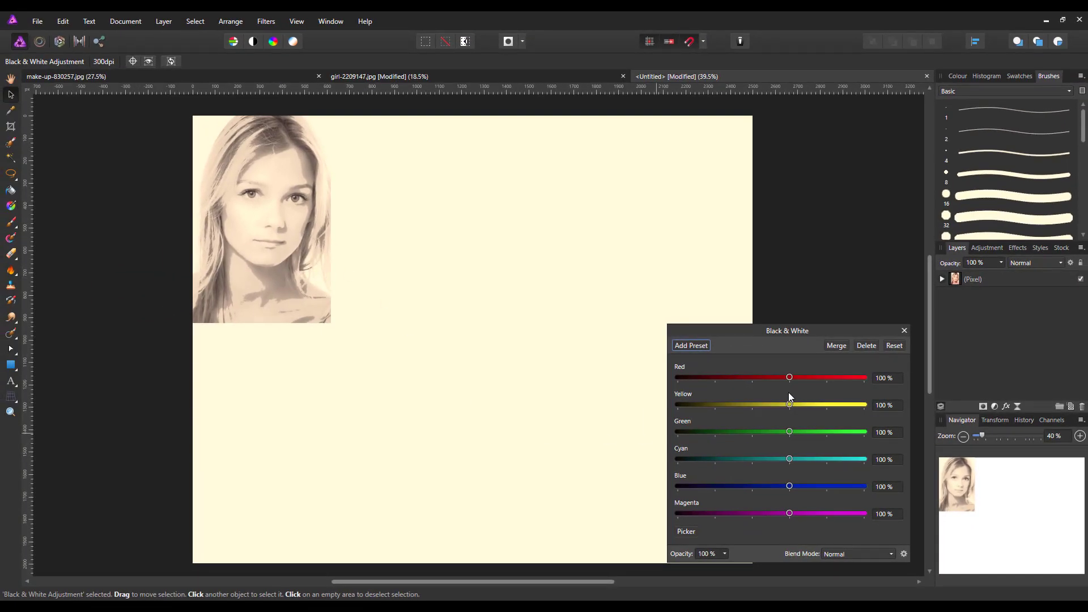
Set the Black & White adjustment to red 74%, yellow 45%, green 150%, cyan 49%, blue 28% and magenta 13%, and close its settings
{"action": "left_click_drag", "start_coordinate": [789, 378], "coordinate": [776, 406]}
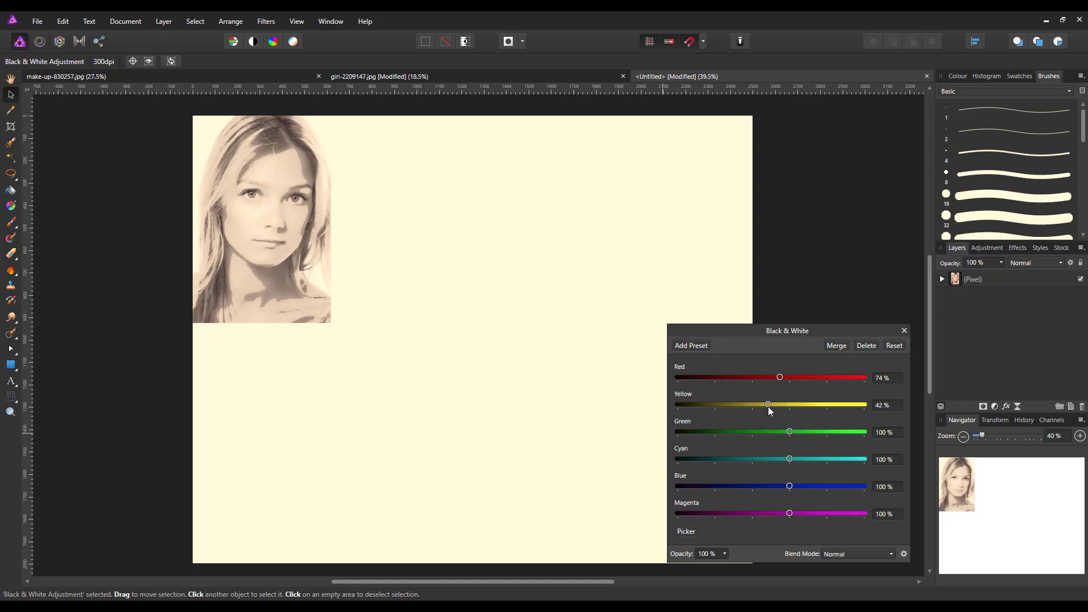
{"action": "left_click_drag", "start_coordinate": [790, 432], "coordinate": [769, 486]}
{"action": "left_click_drag", "start_coordinate": [790, 515], "coordinate": [757, 515]}
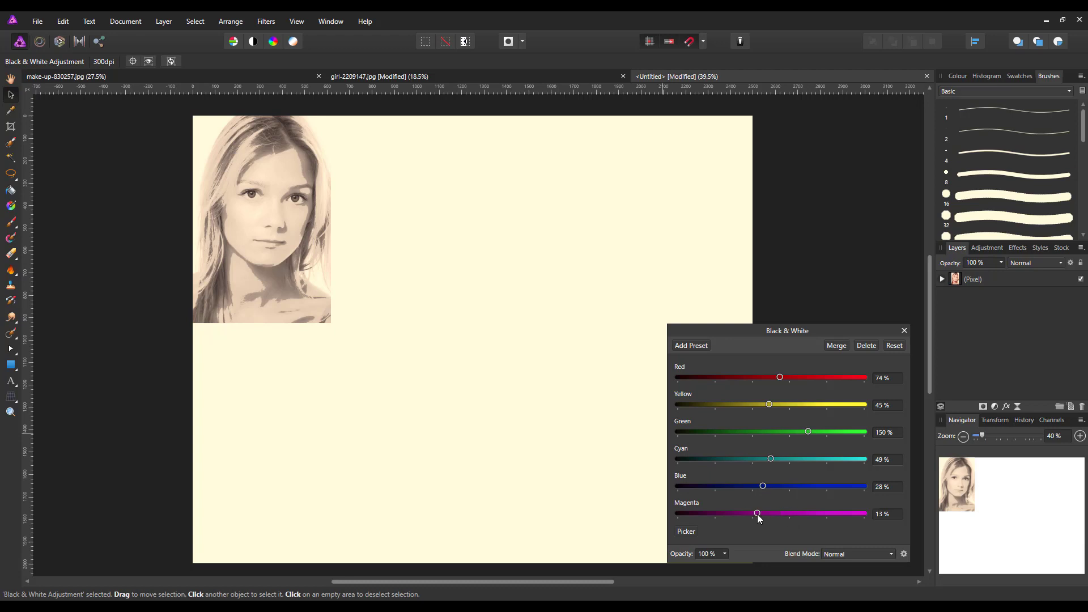
{"action": "left_click", "coordinate": [904, 331]}
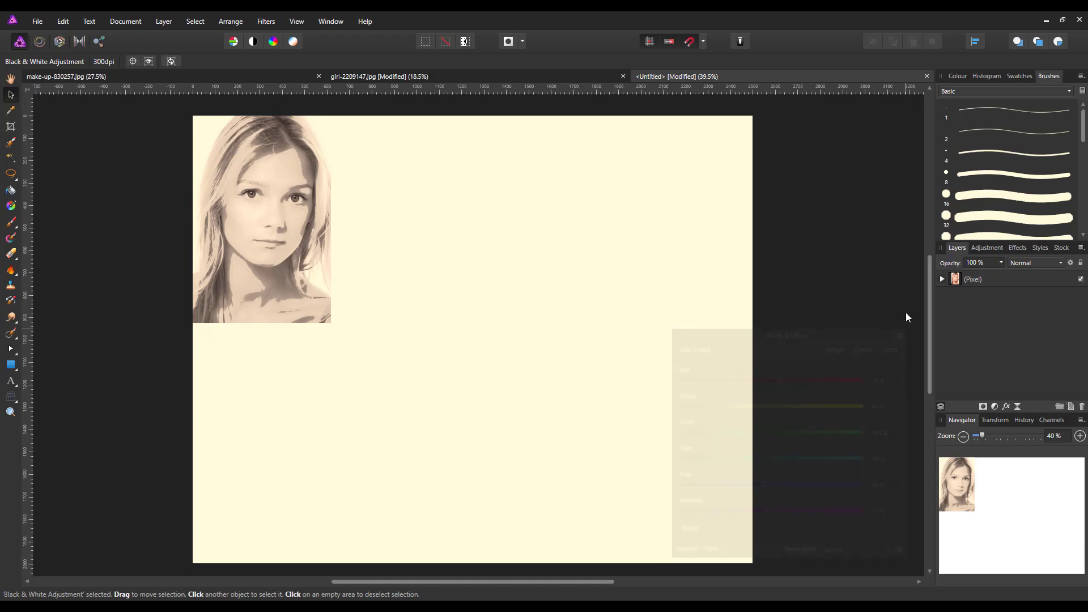
Compare the portrait with and without the nested Black & White adjustment, leaving the adjustment visible and the layer collapsed
{"action": "left_click", "coordinate": [943, 278]}
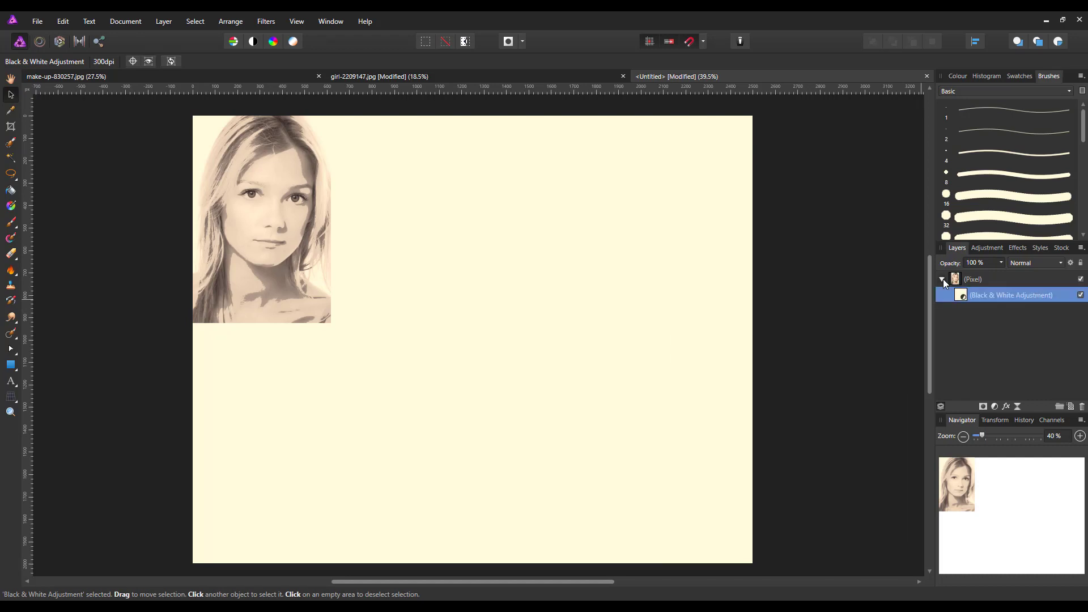
{"action": "left_click", "coordinate": [1081, 295]}
{"action": "left_click", "coordinate": [1081, 296]}
{"action": "left_click", "coordinate": [943, 280]}
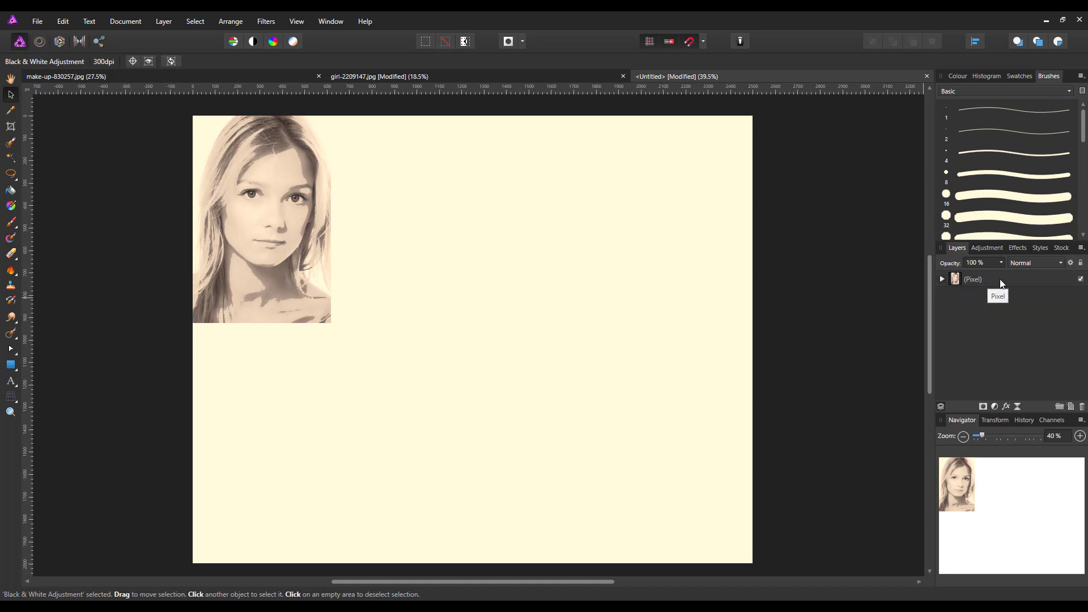
Add a mask to the portrait's pixel layer and choose the 128 px Basic round brush for the Paint Brush tool
{"action": "left_click", "coordinate": [998, 280]}
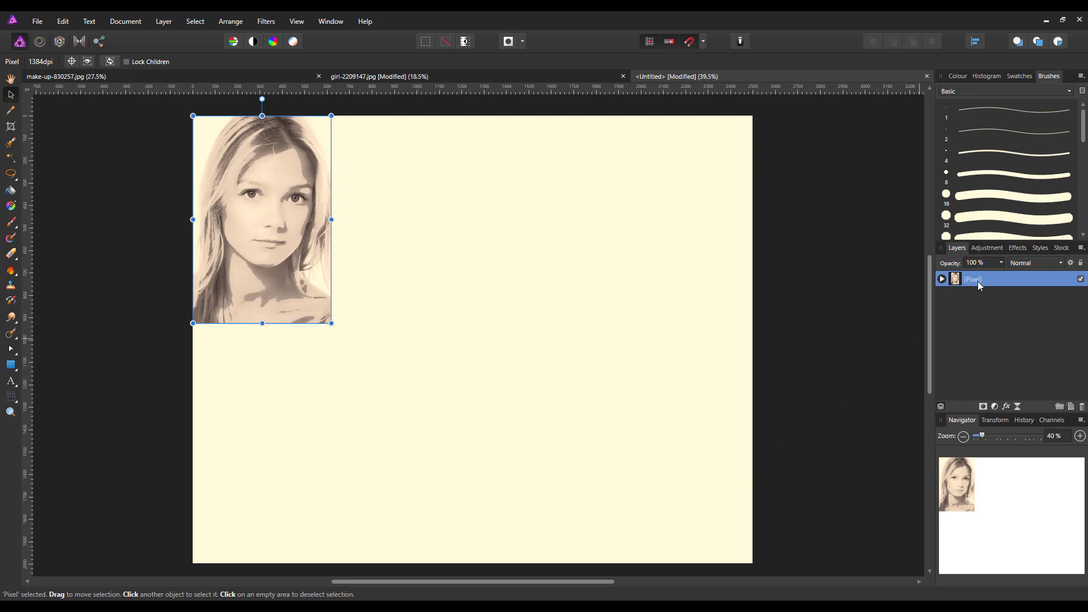
{"action": "left_click", "coordinate": [983, 407]}
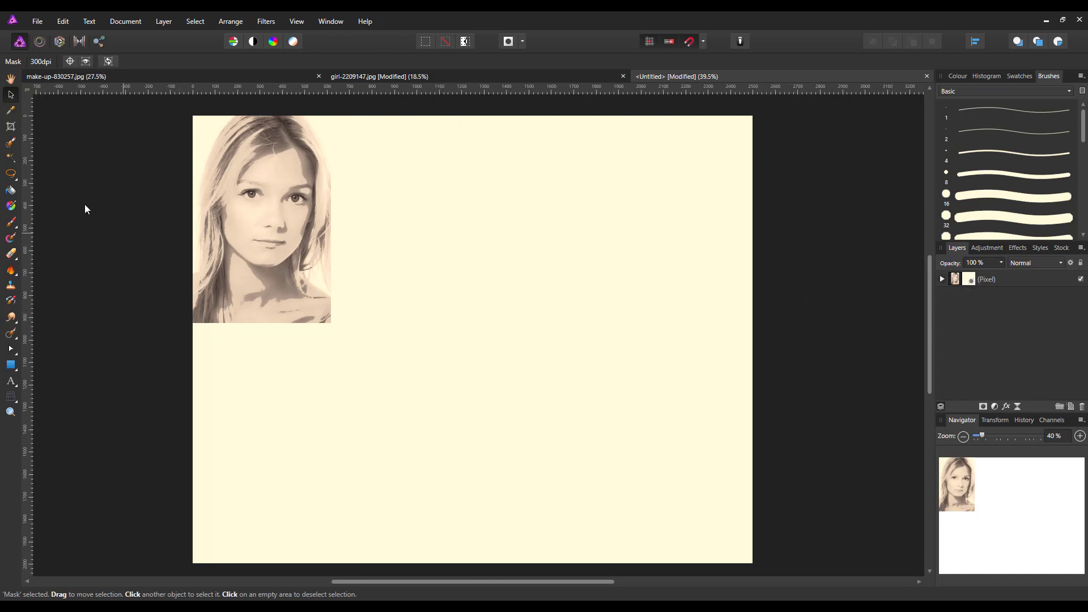
{"action": "left_click", "coordinate": [11, 222]}
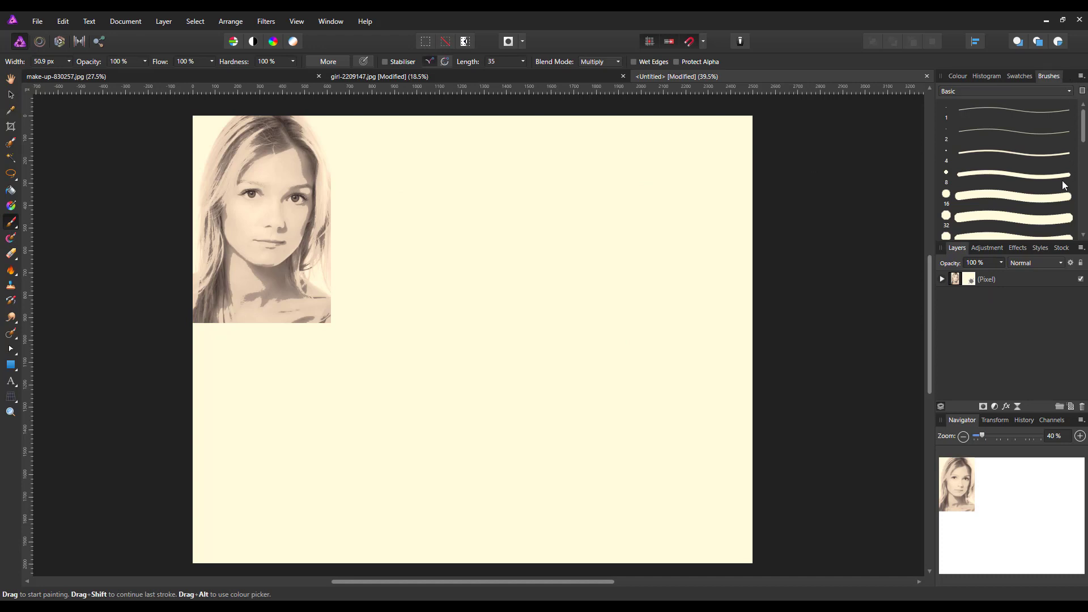
{"action": "scroll", "coordinate": [1061, 196], "scroll_direction": "down", "scroll_amount": 2}
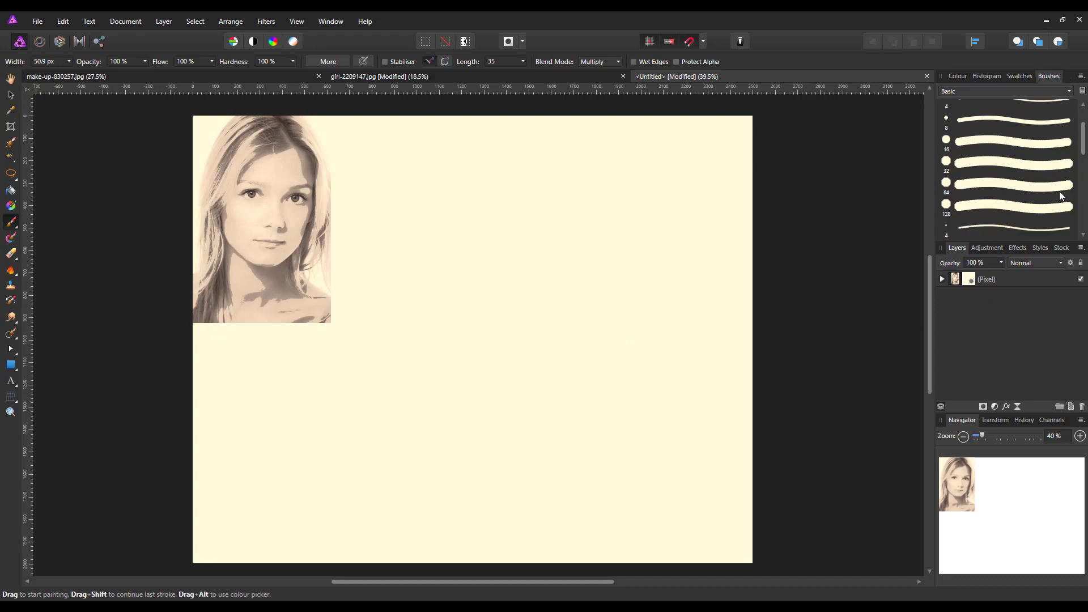
{"action": "left_click", "coordinate": [1004, 211]}
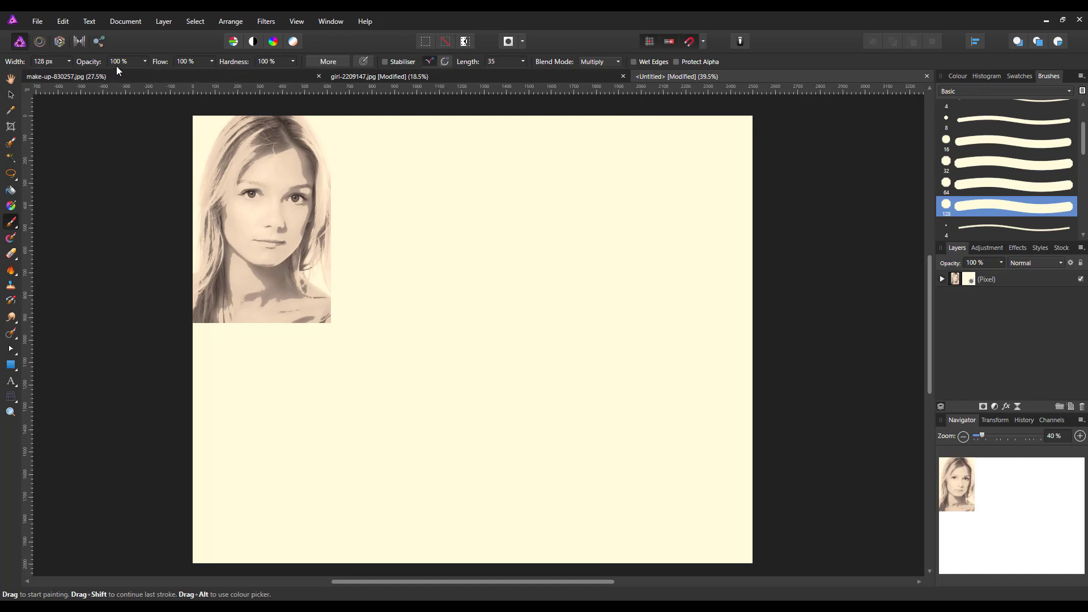
Set the paint brush opacity to 40% and its hardness to 0%
{"action": "left_click", "coordinate": [145, 61]}
{"action": "left_click_drag", "start_coordinate": [149, 74], "coordinate": [112, 74]}
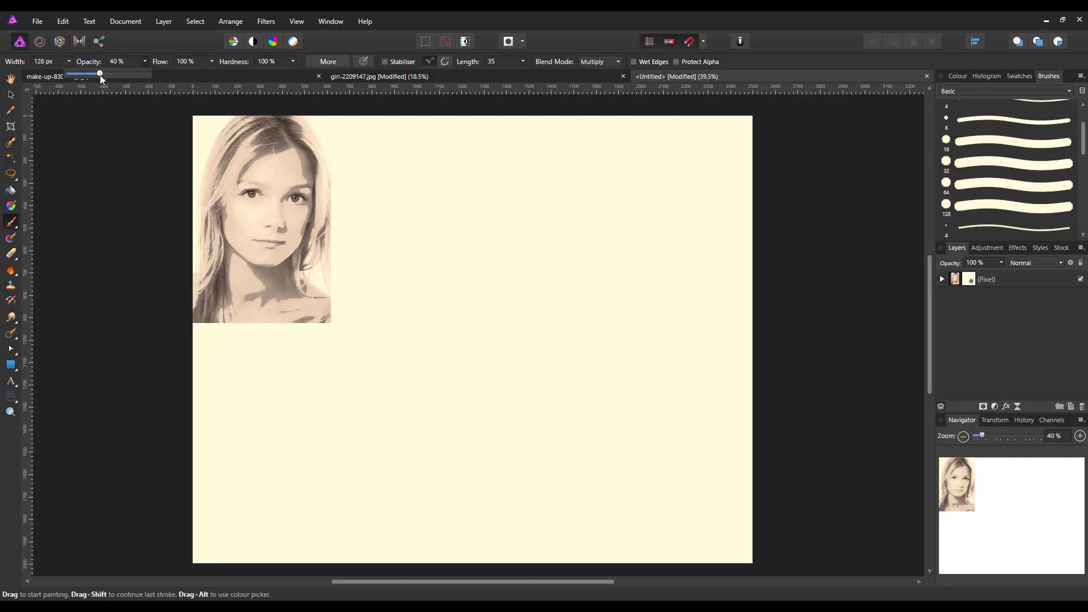
{"action": "left_click", "coordinate": [293, 61]}
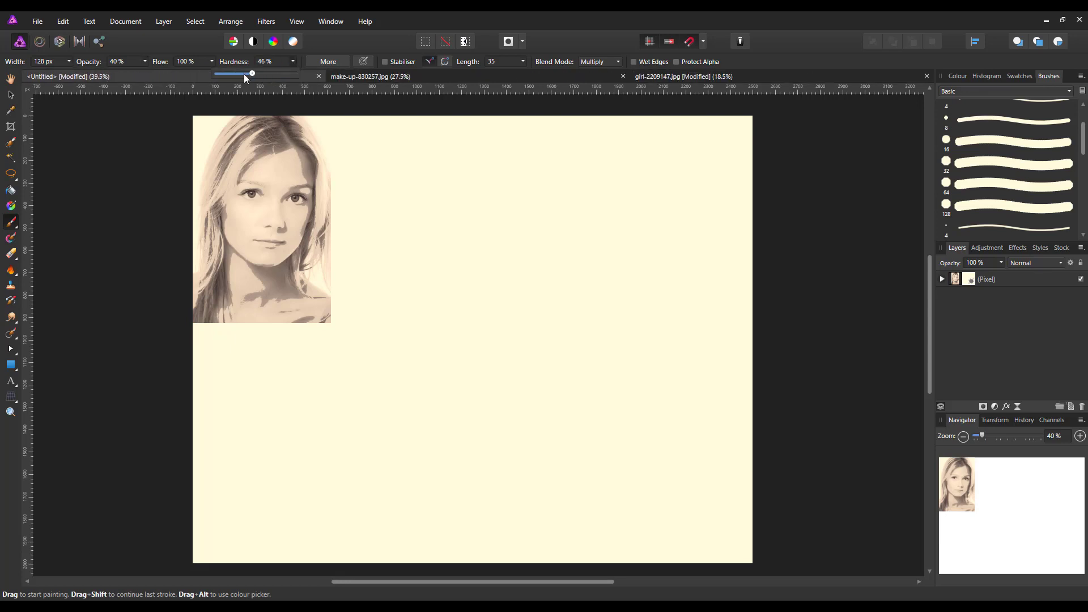
{"action": "left_click_drag", "start_coordinate": [716, 76], "coordinate": [712, 74]}
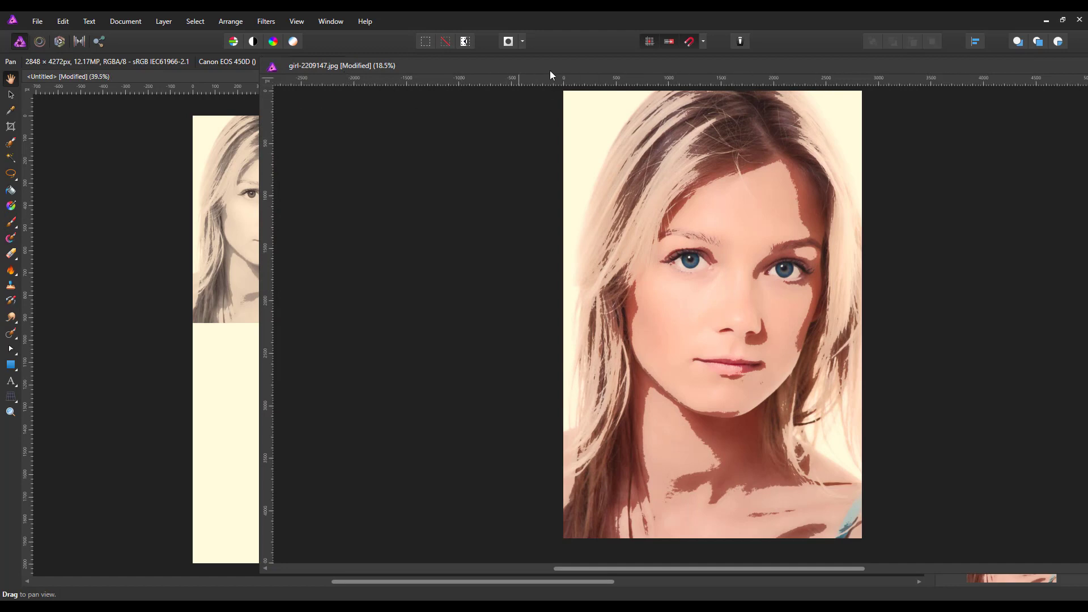
{"action": "left_click_drag", "start_coordinate": [548, 70], "coordinate": [468, 70]}
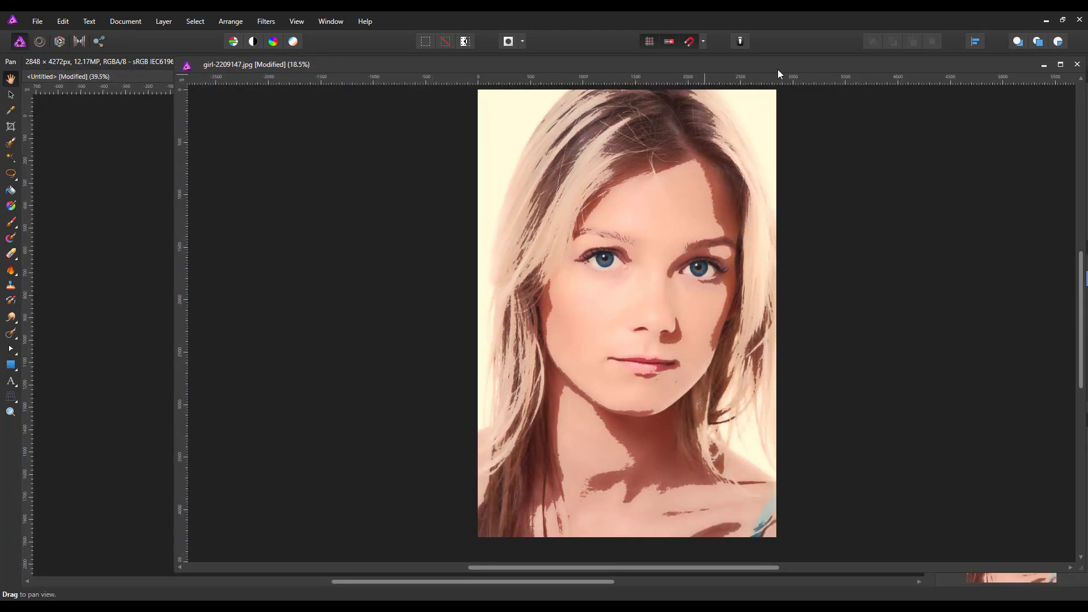
{"action": "left_click_drag", "start_coordinate": [776, 69], "coordinate": [638, 60]}
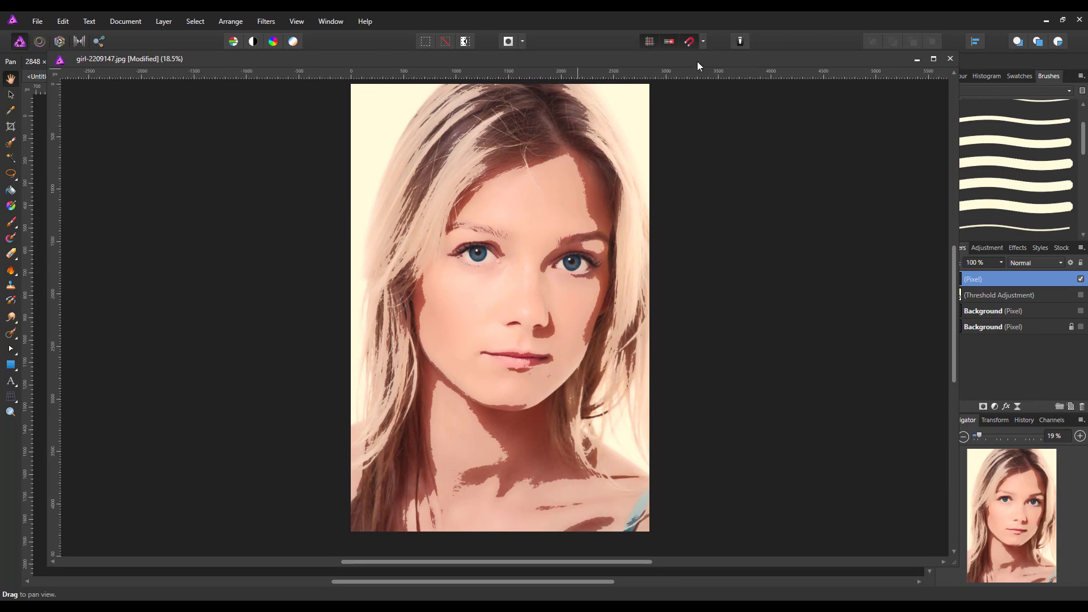
{"action": "left_click_drag", "start_coordinate": [722, 72], "coordinate": [714, 84]}
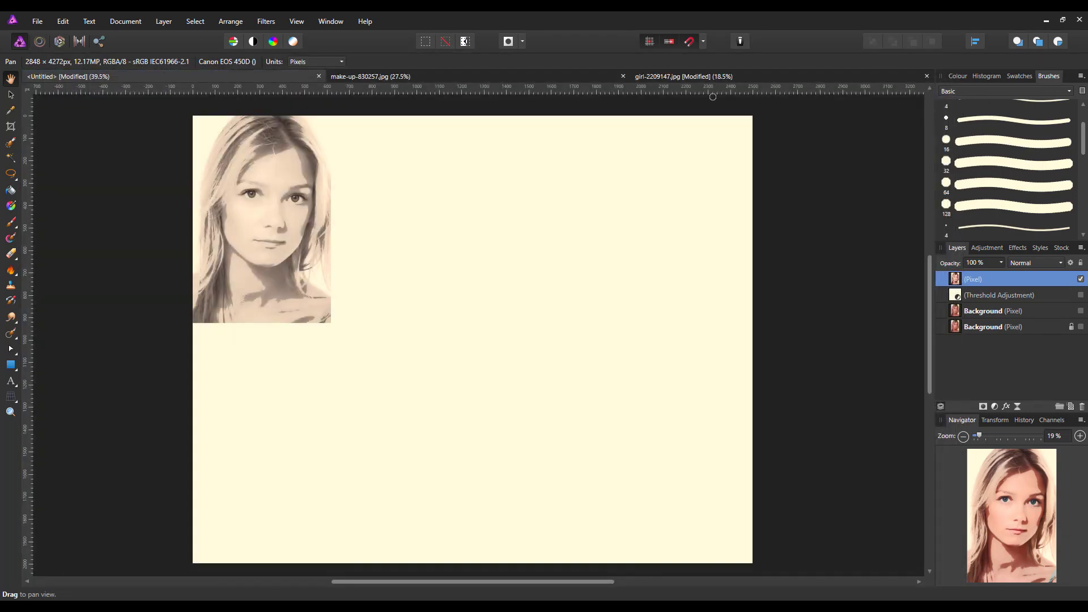
{"action": "left_click", "coordinate": [451, 79]}
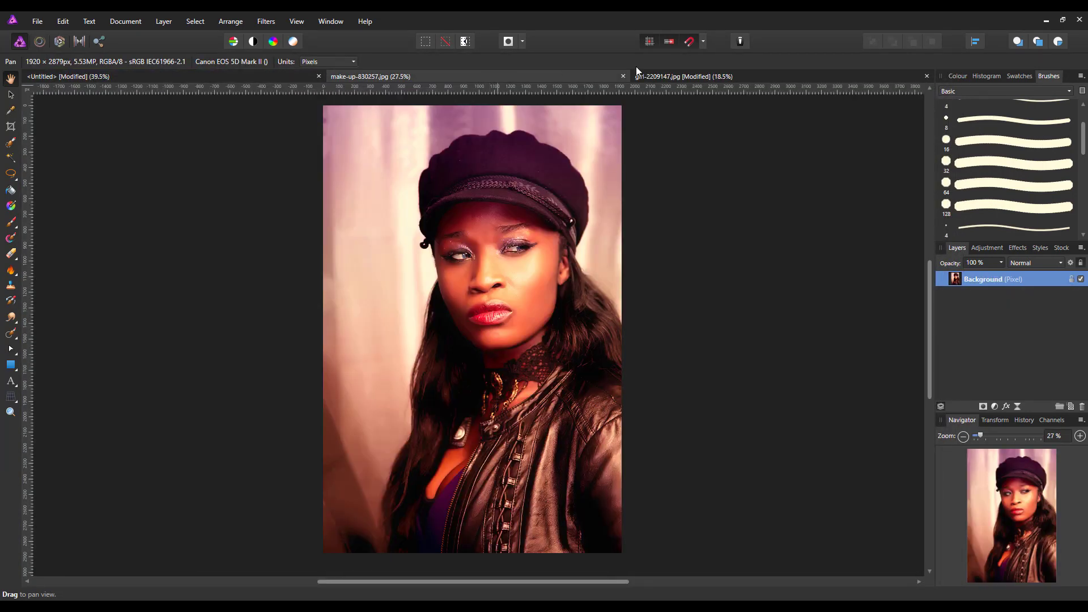
{"action": "left_click", "coordinate": [698, 77]}
{"action": "left_click", "coordinate": [265, 79]}
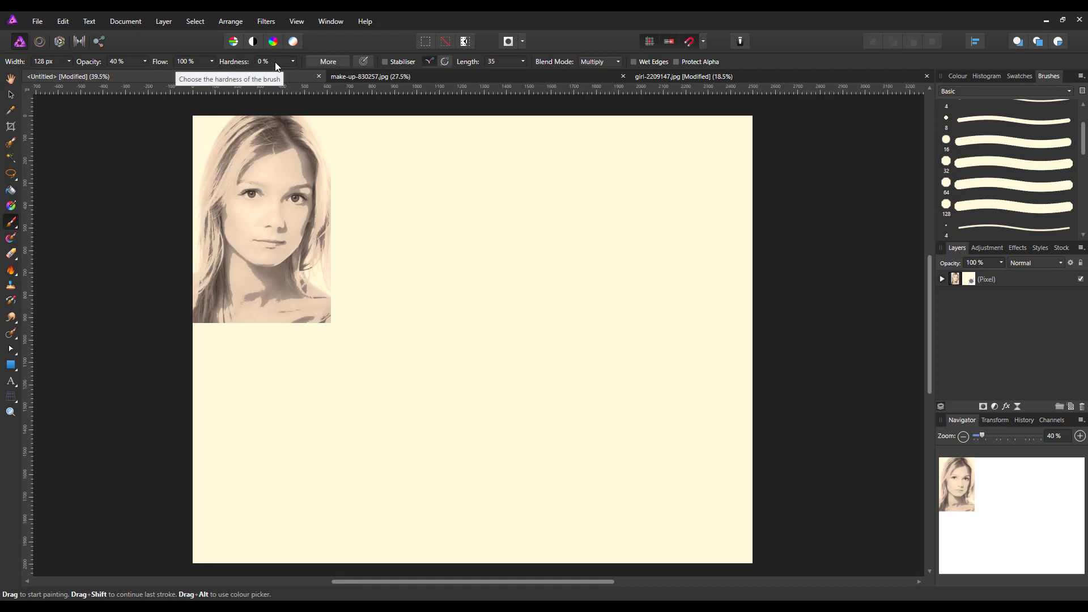
Enlarge the soft brush to 391.6 px and paint black on the mask to fade the portrait's lower and side edges into the page
{"action": "left_click", "coordinate": [958, 76]}
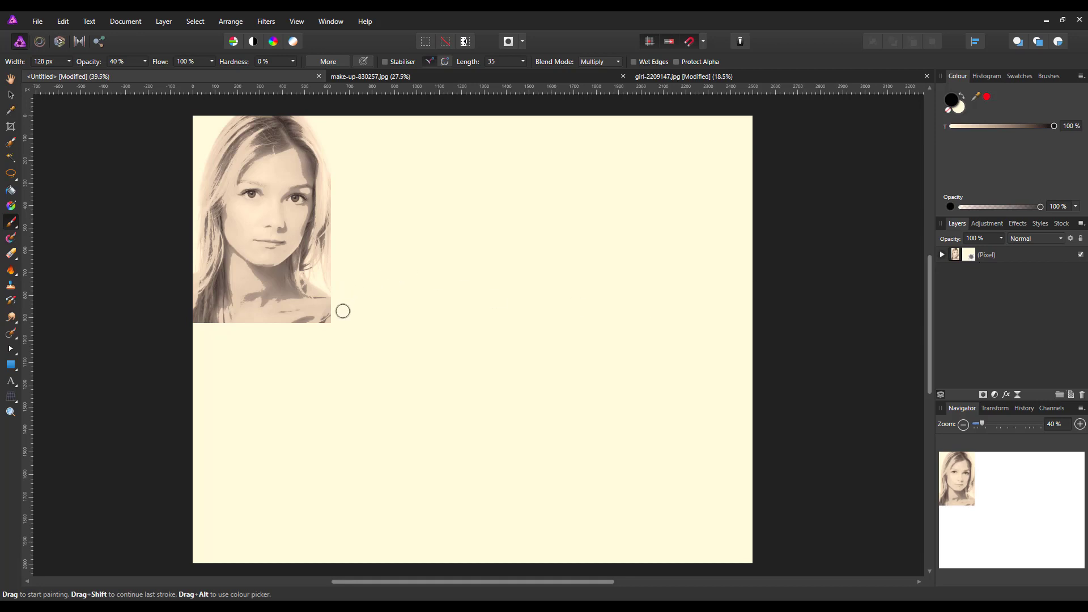
{"action": "key", "text": "]"}
{"action": "key", "text": "]"}
{"action": "key", "text": "]"}
{"action": "key", "text": "]"}
{"action": "key", "text": "]"}
{"action": "key", "text": "]"}
{"action": "key", "text": "]"}
{"action": "key", "text": "]"}
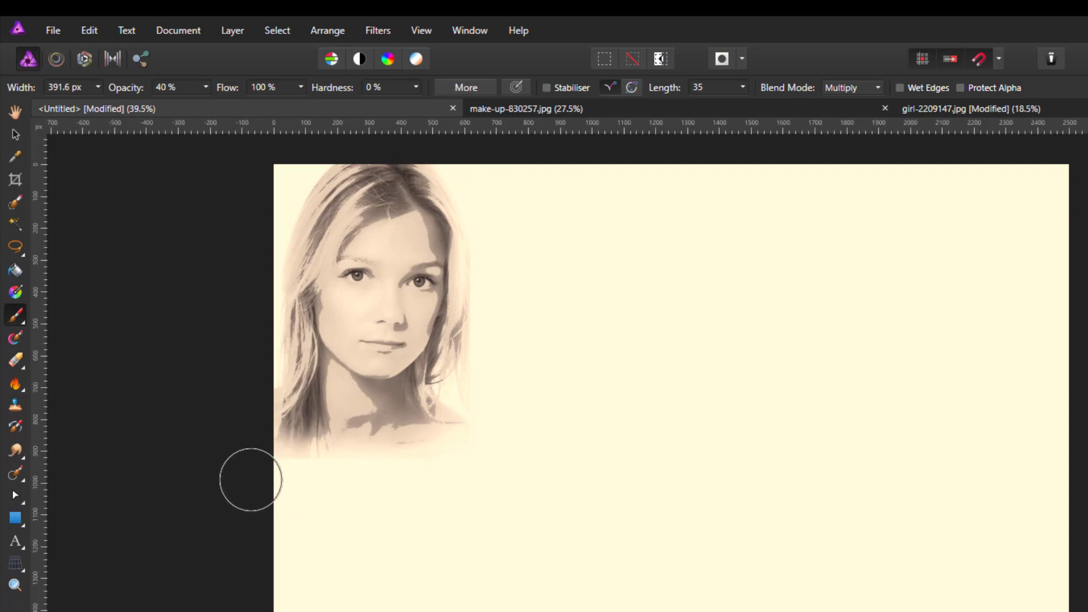
{"action": "mouse_move", "coordinate": [291, 481]}
{"action": "left_mouse_down"}
{"action": "mouse_move", "coordinate": [391, 493]}
{"action": "mouse_move", "coordinate": [362, 481]}
{"action": "mouse_move", "coordinate": [464, 476]}
{"action": "left_mouse_up"}
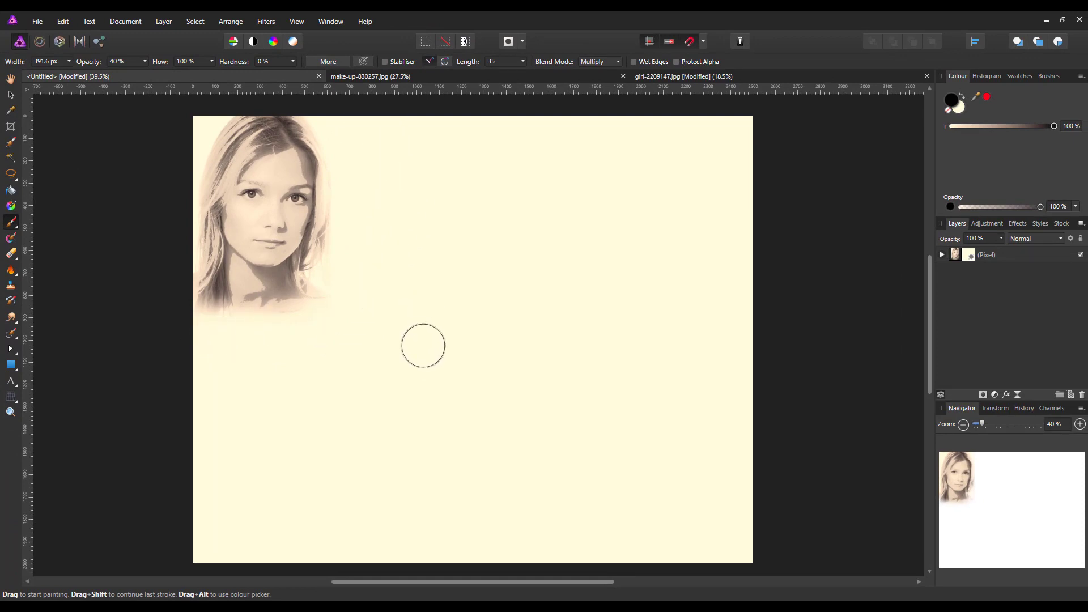
Duplicate the masked portrait layer together with its mask and Black & White adjustment
{"action": "left_click", "coordinate": [955, 252]}
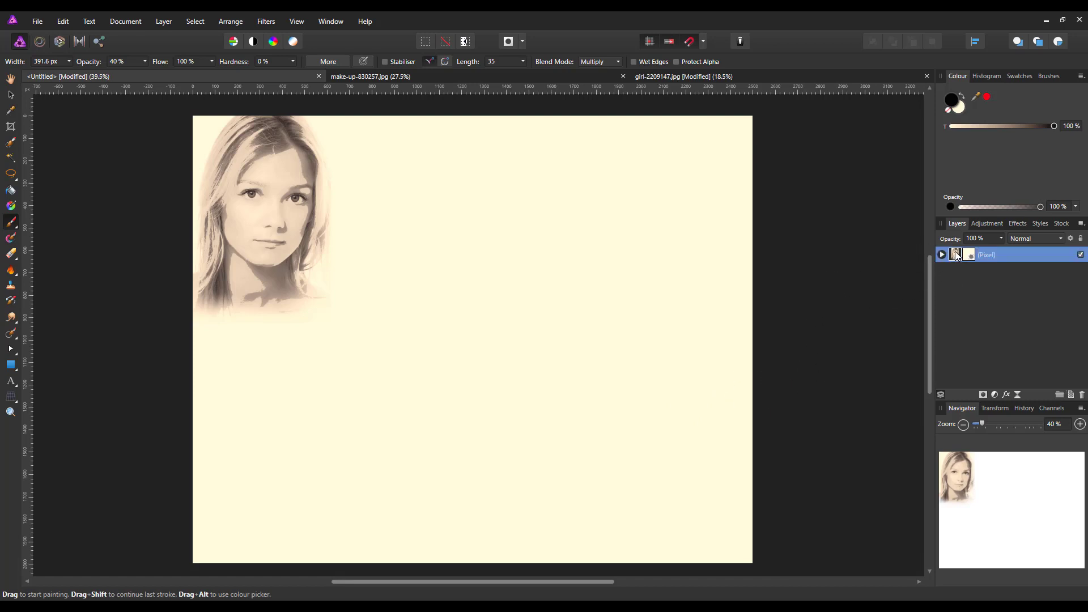
{"action": "right_click", "coordinate": [1008, 254]}
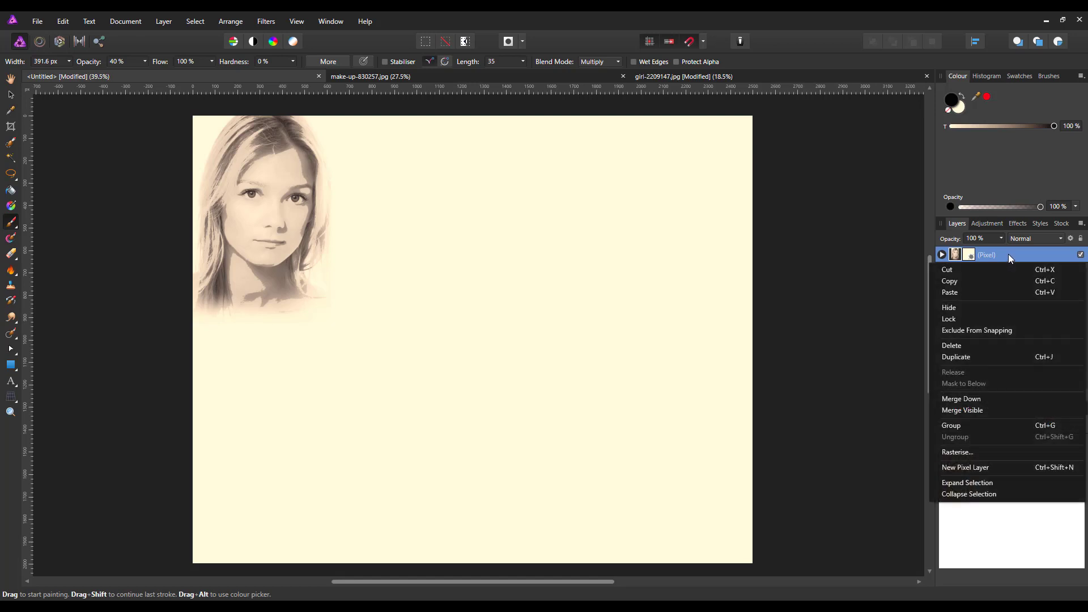
{"action": "left_click", "coordinate": [974, 358]}
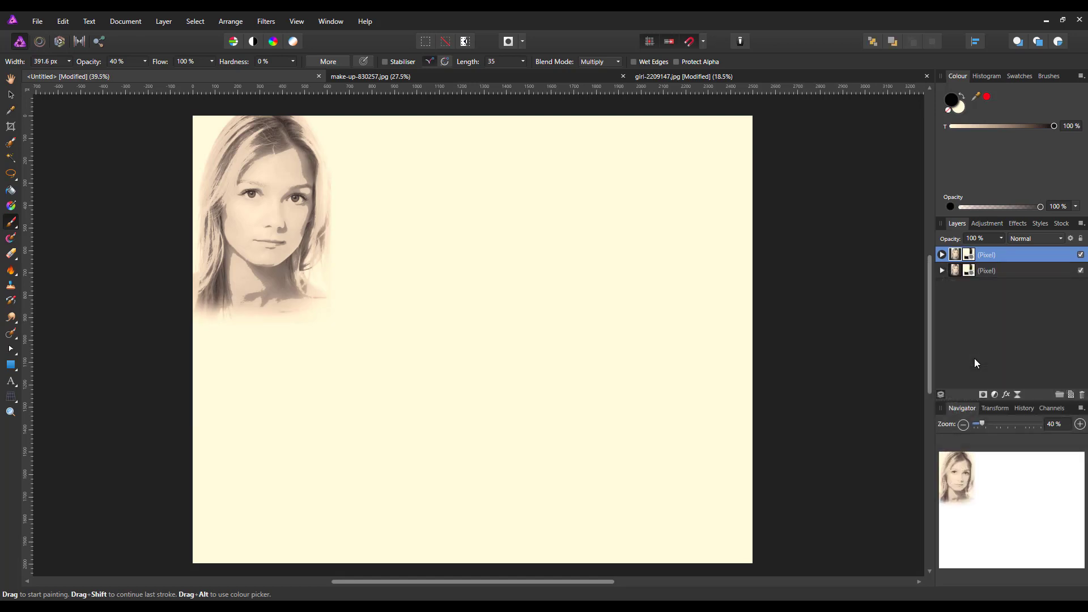
Set the duplicated portrait layer's blend mode to Screen and its opacity to 46%
{"action": "left_click", "coordinate": [1062, 239]}
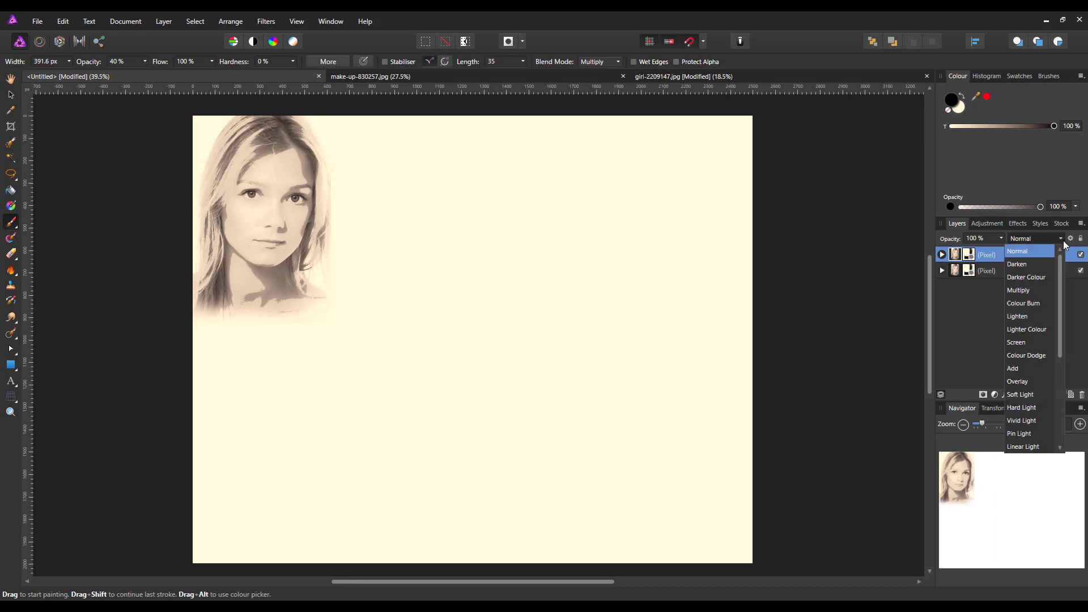
{"action": "left_click", "coordinate": [1027, 342]}
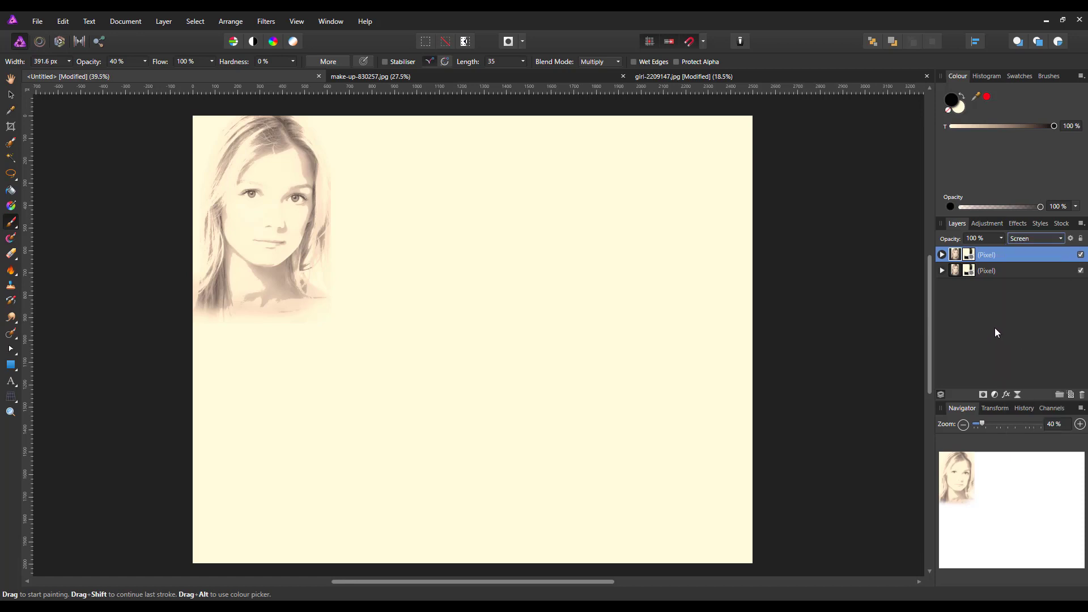
{"action": "left_click", "coordinate": [1003, 238]}
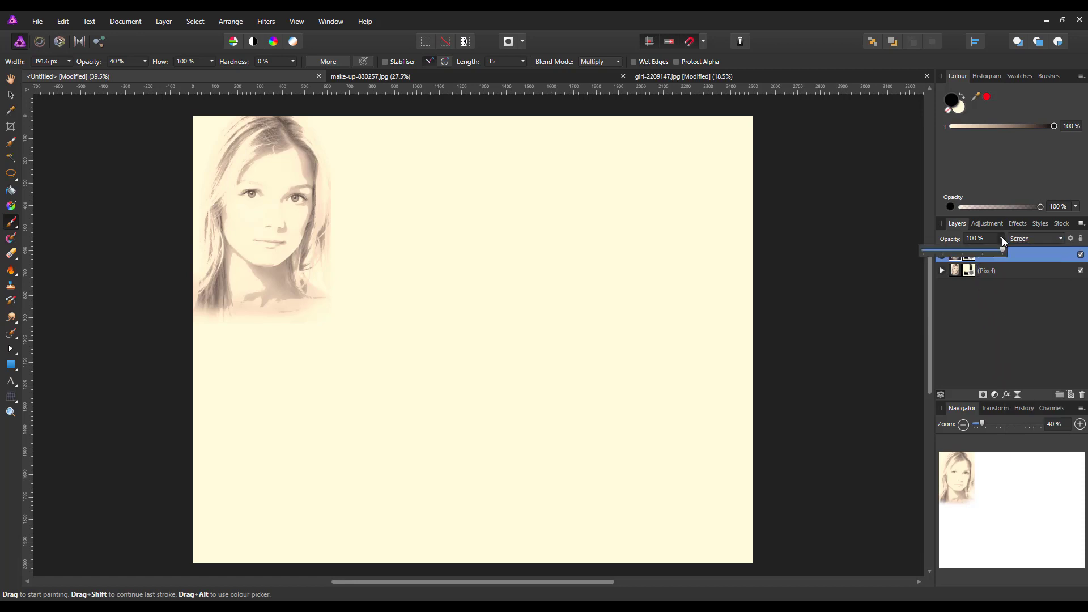
{"action": "left_click_drag", "start_coordinate": [1002, 250], "coordinate": [999, 253]}
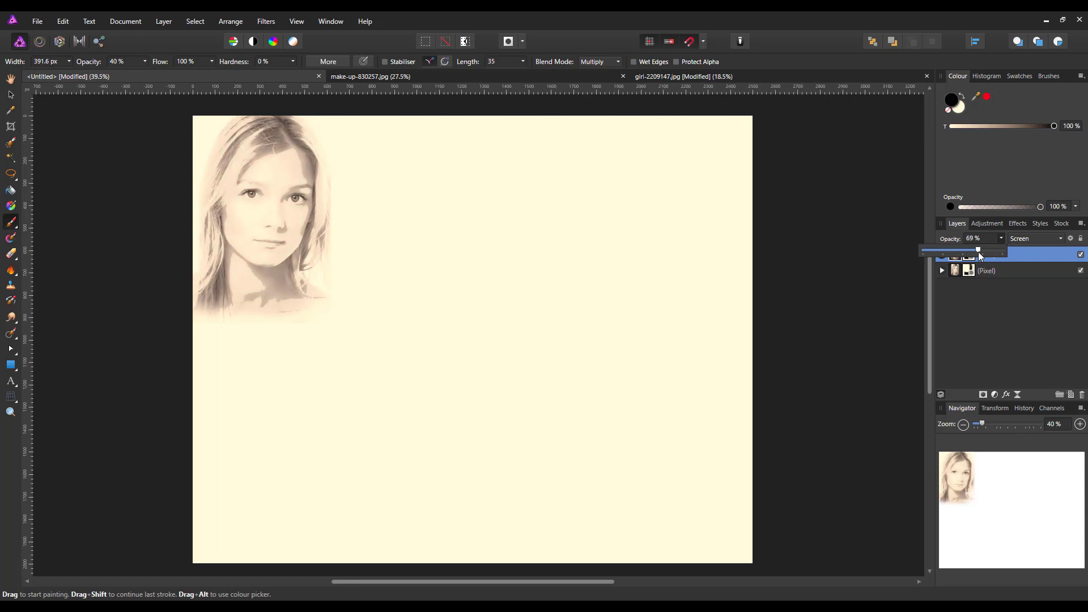
{"action": "left_click_drag", "start_coordinate": [978, 251], "coordinate": [958, 260]}
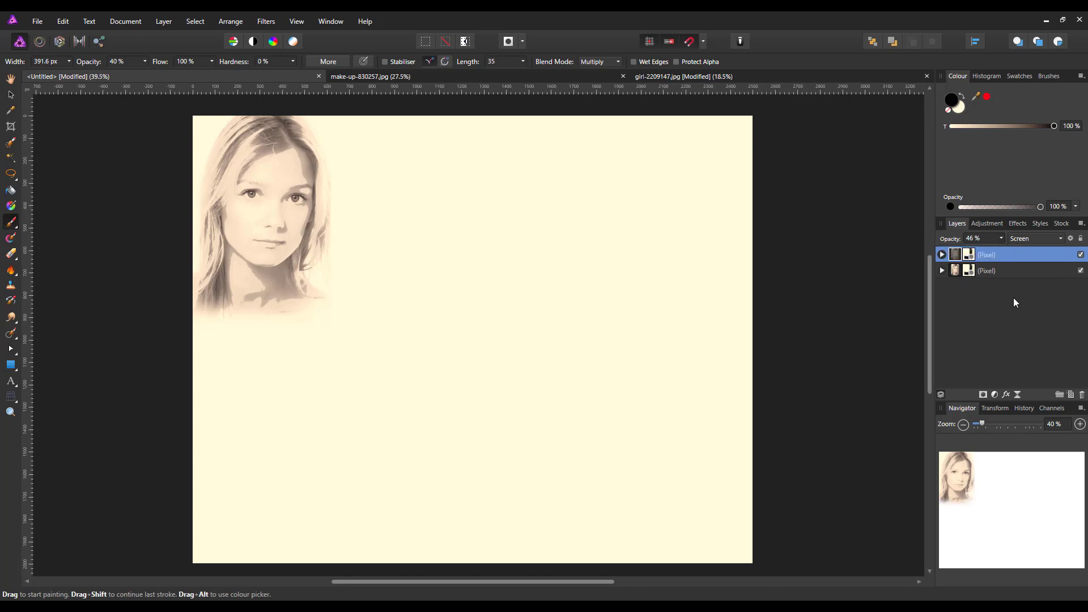
Compare the portrait with both layers' Black & White adjustments hidden and shown, leaving both adjustments visible and the layers collapsed
{"action": "left_click", "coordinate": [942, 255]}
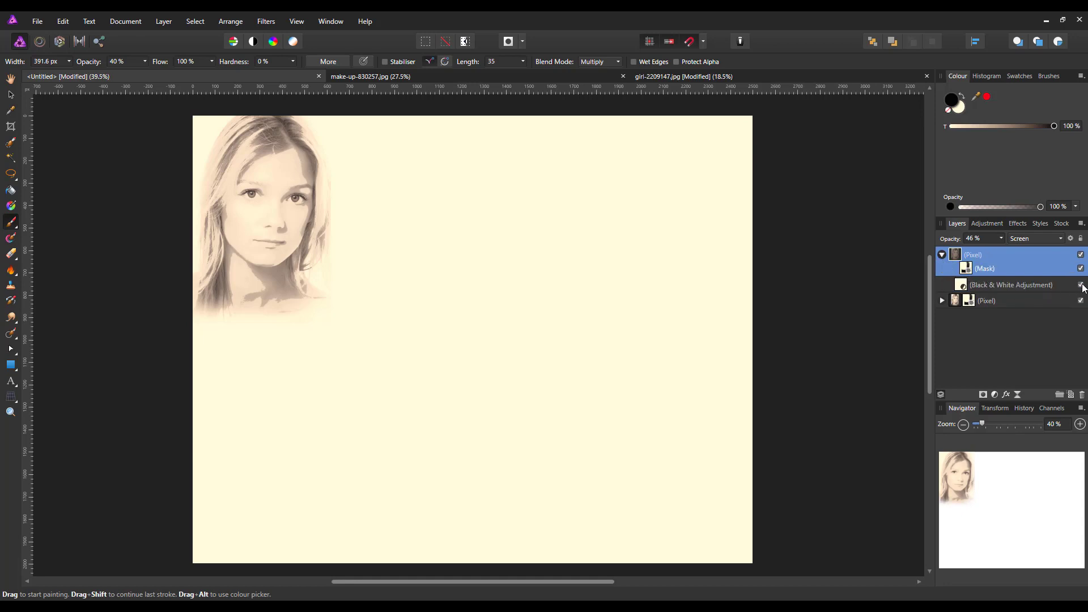
{"action": "left_click", "coordinate": [1081, 284]}
{"action": "left_click", "coordinate": [942, 302]}
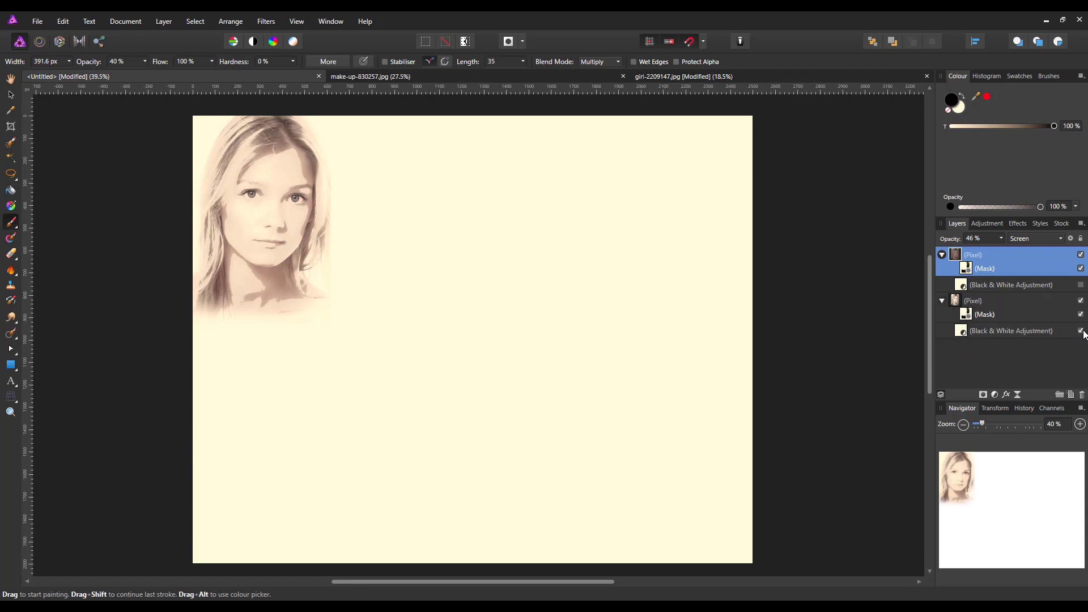
{"action": "left_click", "coordinate": [1081, 331]}
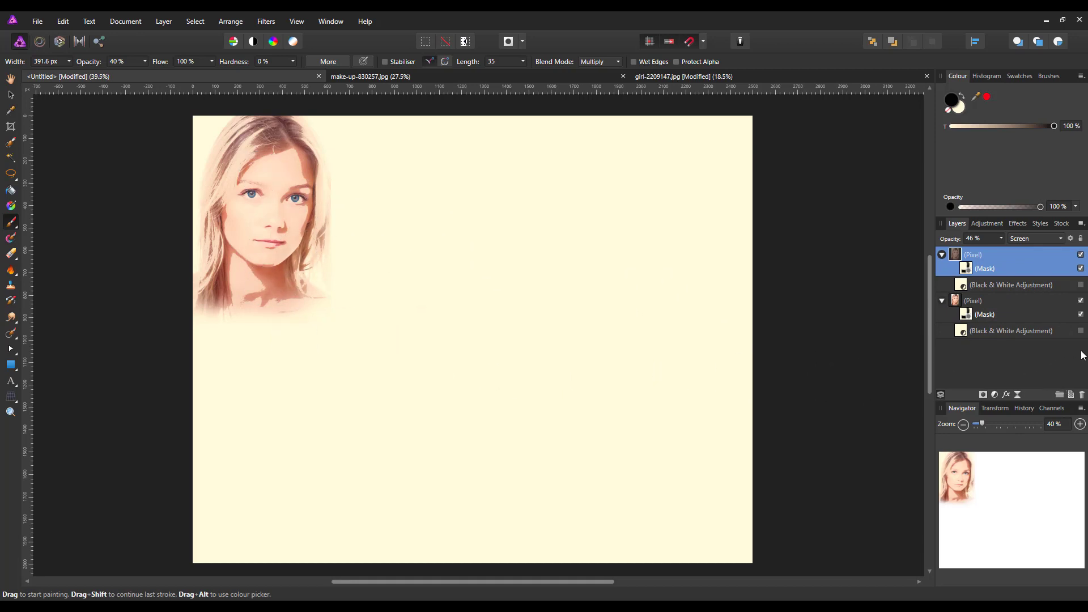
{"action": "left_click", "coordinate": [1080, 331]}
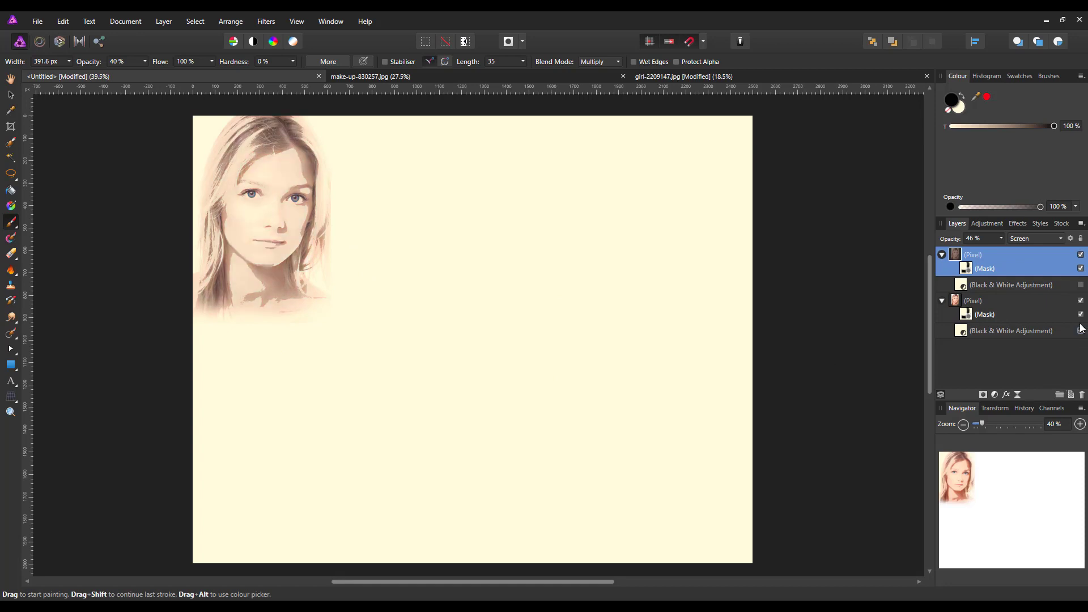
{"action": "left_click", "coordinate": [1081, 285]}
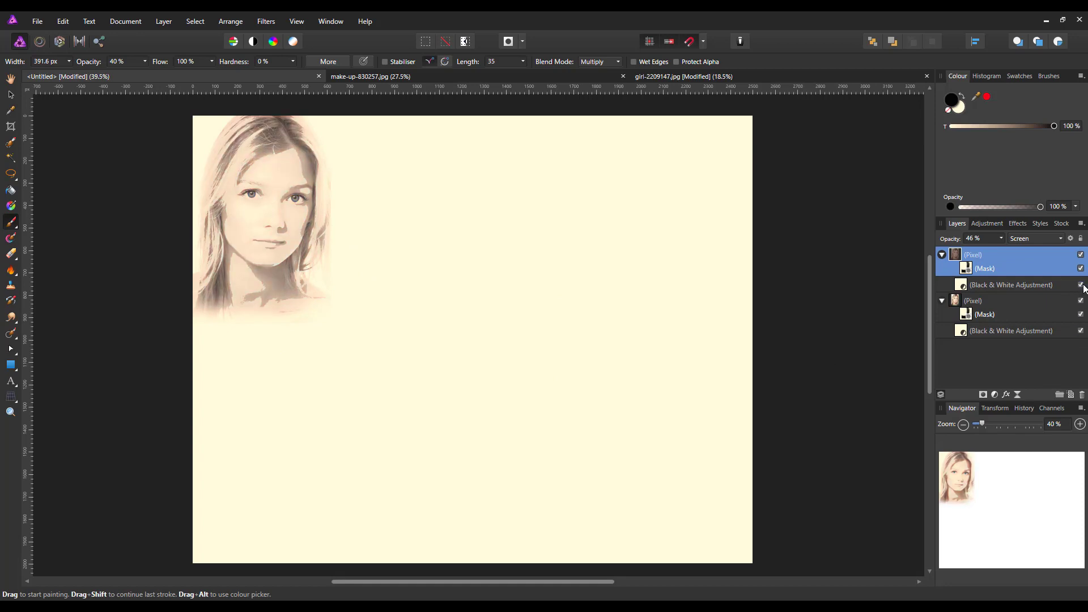
{"action": "left_click", "coordinate": [942, 255]}
{"action": "left_click", "coordinate": [942, 271]}
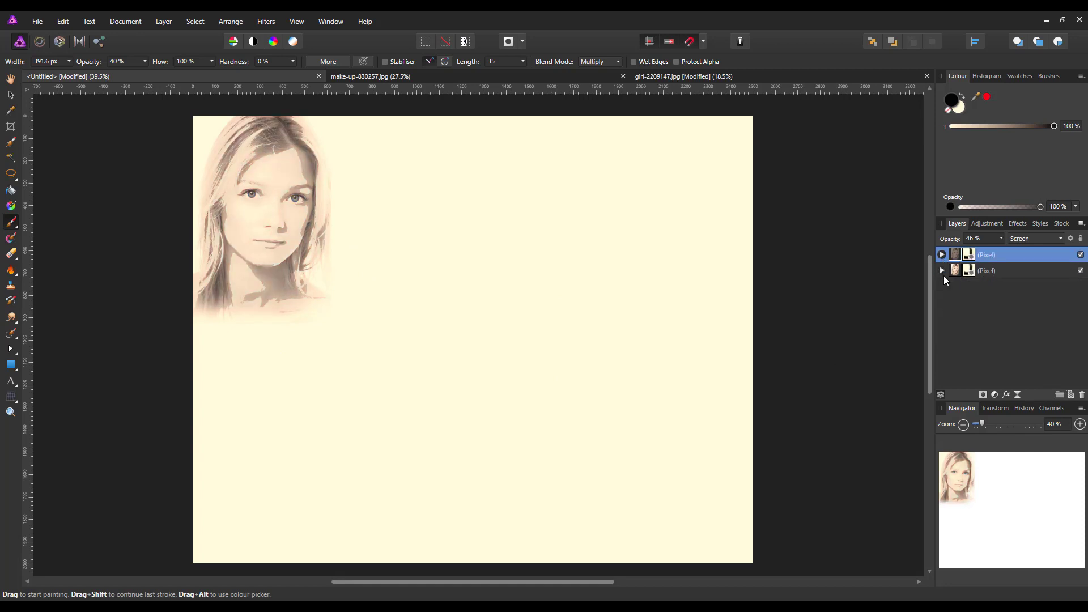
Group the two portrait layers and name the group "pastel"
{"action": "left_click", "coordinate": [1022, 271], "text": "shift"}
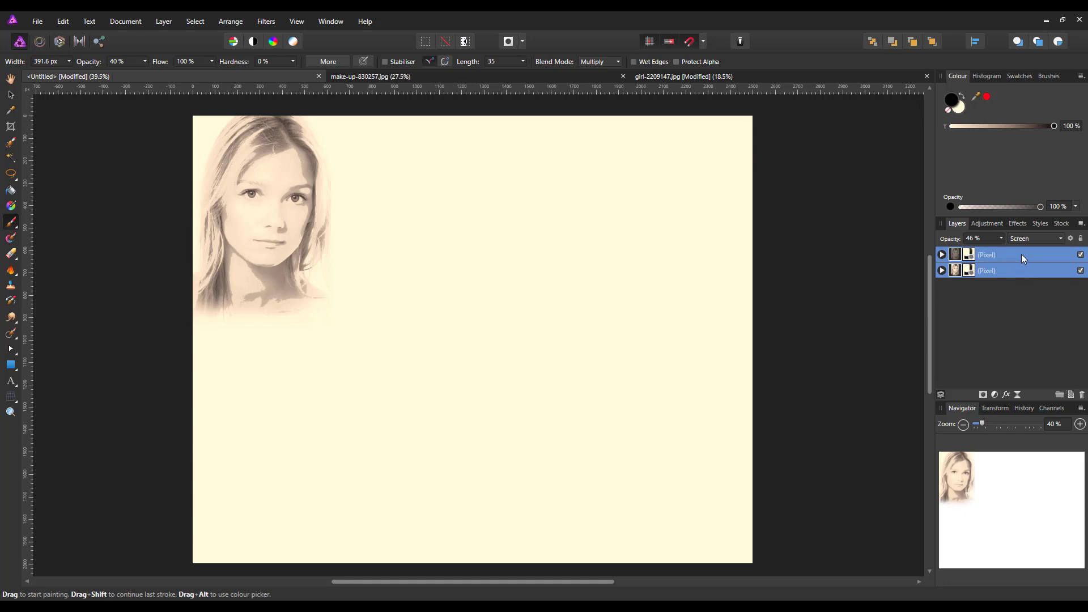
{"action": "right_click", "coordinate": [1022, 254]}
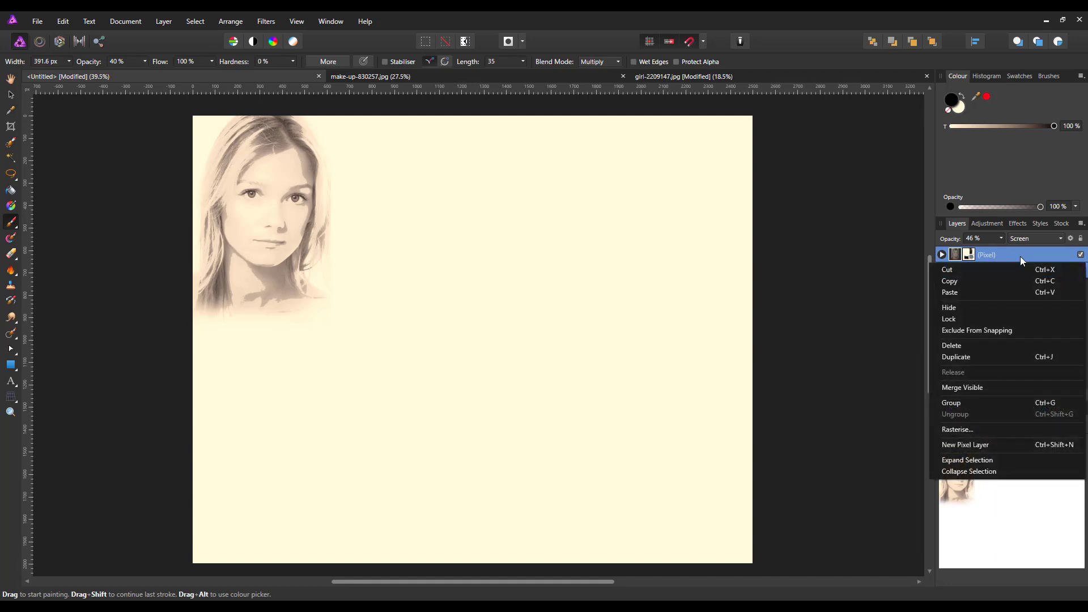
{"action": "left_click", "coordinate": [1001, 403]}
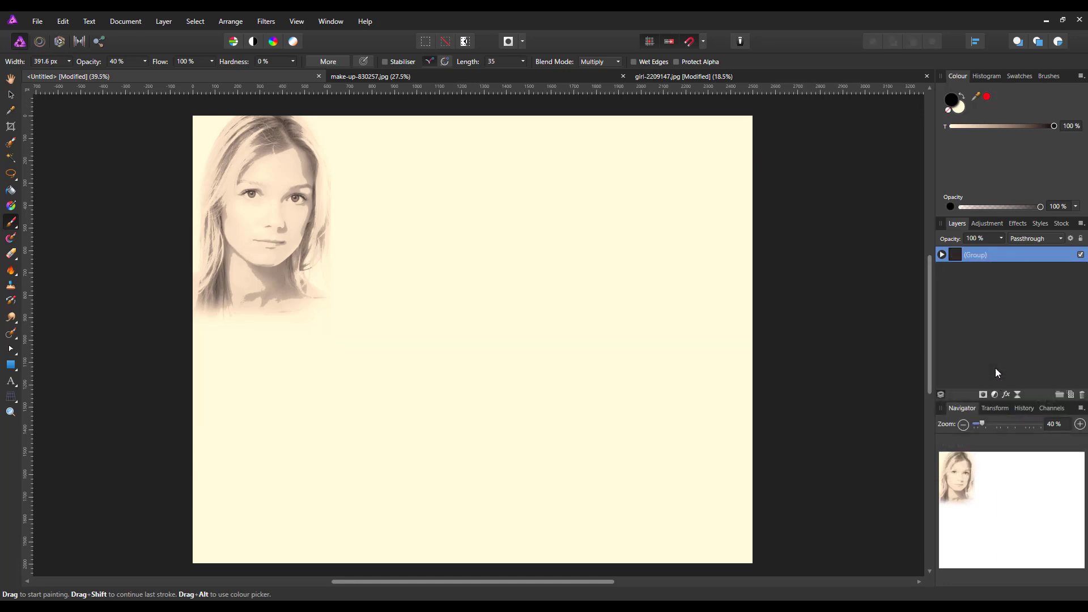
{"action": "double_click", "coordinate": [974, 257]}
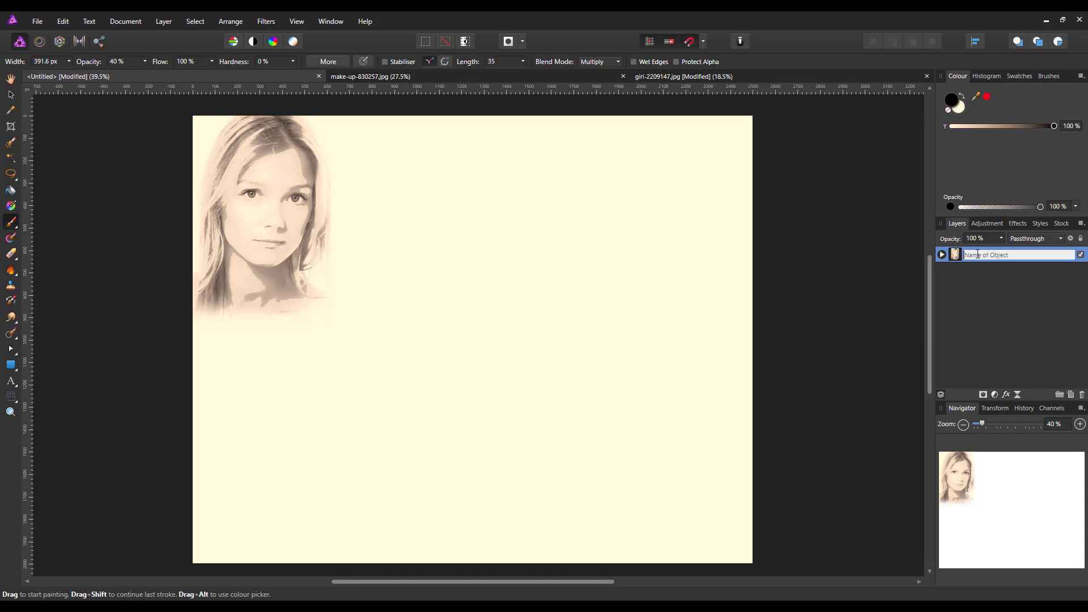
{"action": "type", "text": "pastel"}
{"action": "key", "text": "Return"}
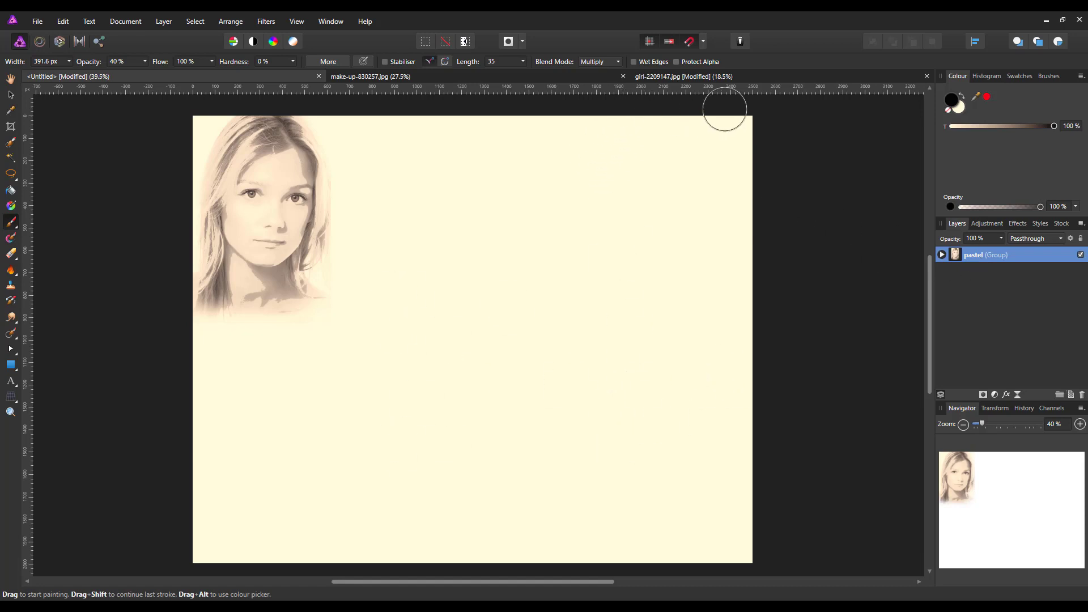
In girl-2209147.jpg, hide the top pixel layer and show only the original locked Background layer
{"action": "left_click", "coordinate": [738, 78]}
{"action": "key", "text": "h"}
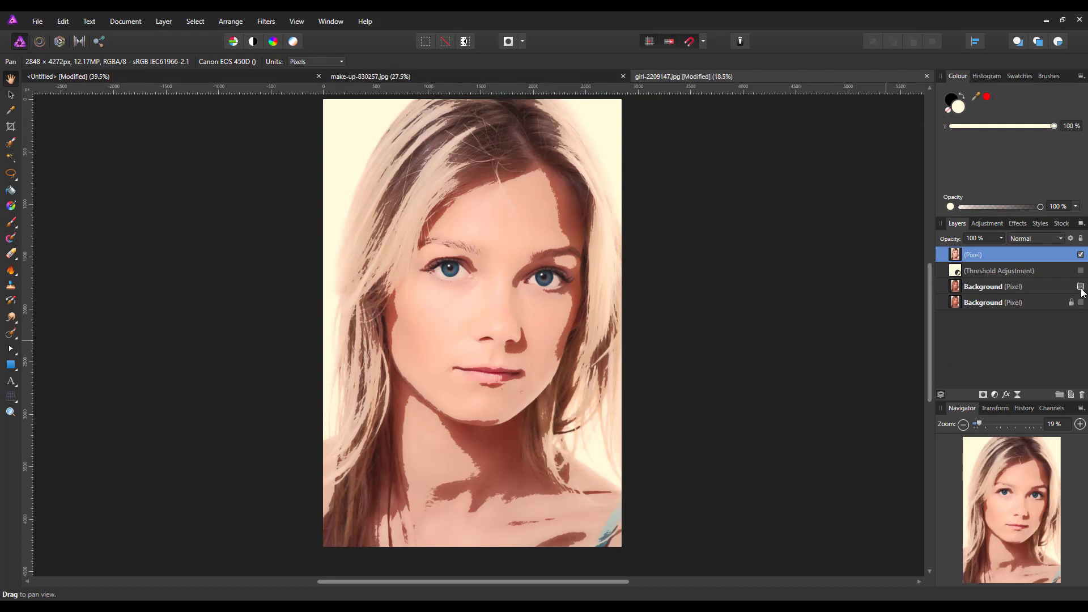
{"action": "left_click", "coordinate": [1081, 255]}
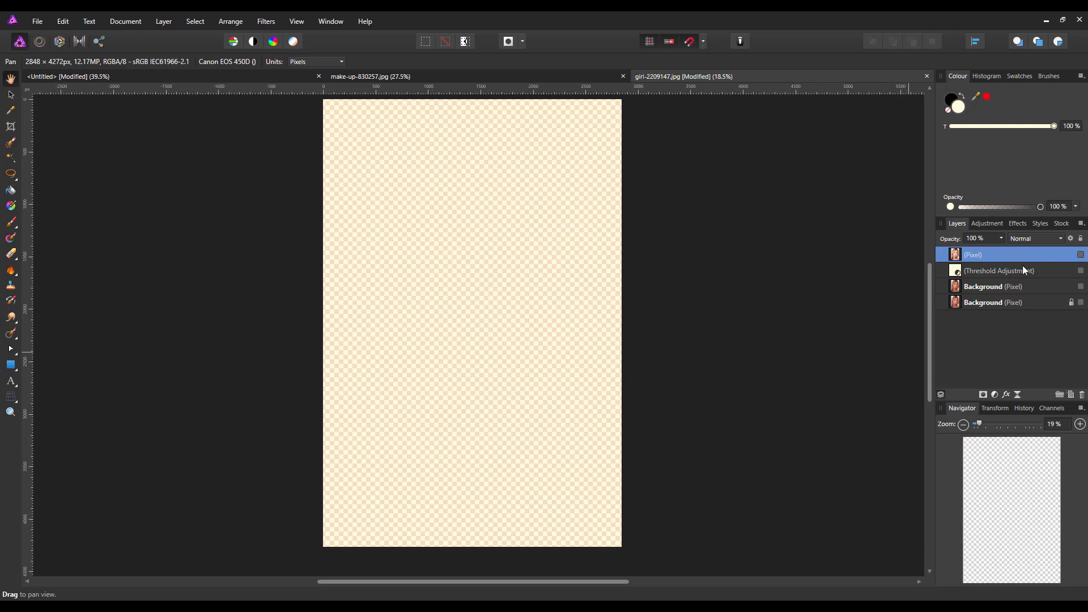
{"action": "left_click", "coordinate": [1020, 304]}
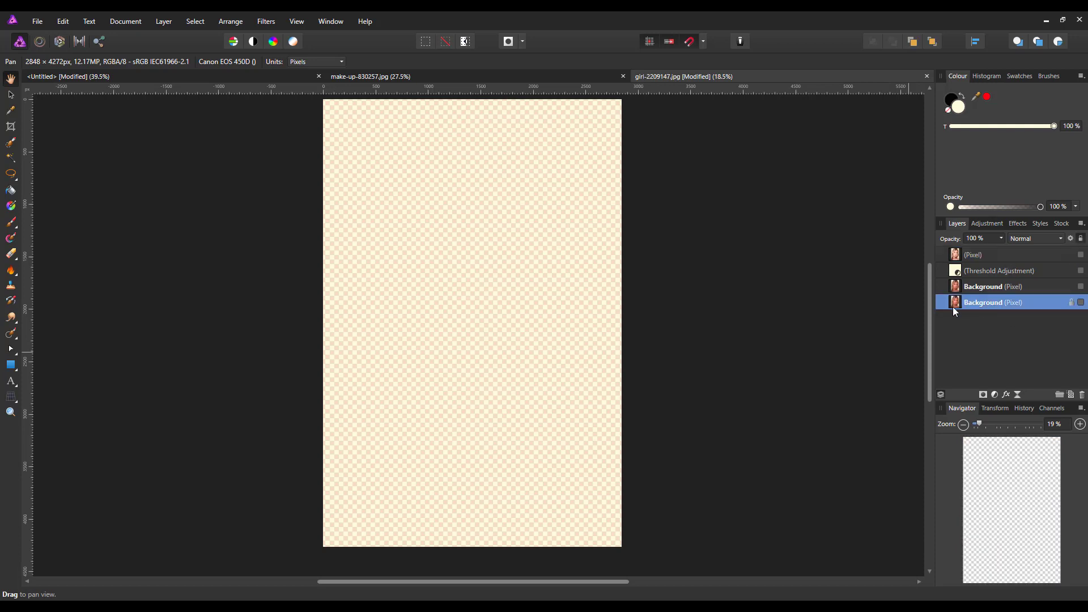
{"action": "left_click", "coordinate": [1081, 302]}
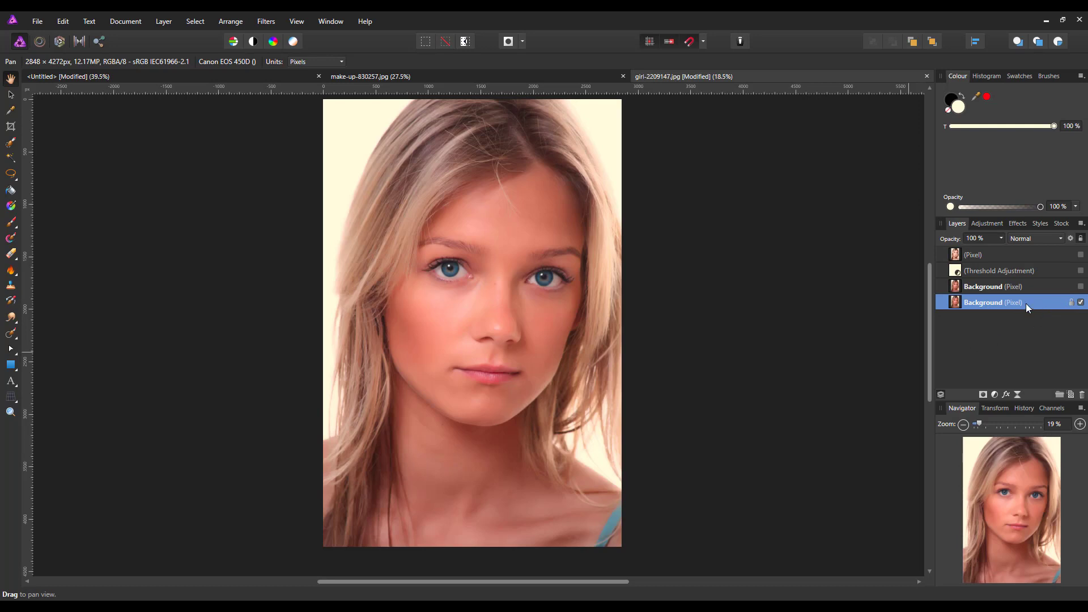
Copy the original Background layer and paste it into the untitled composition above the "pastel" group
{"action": "right_click", "coordinate": [991, 303]}
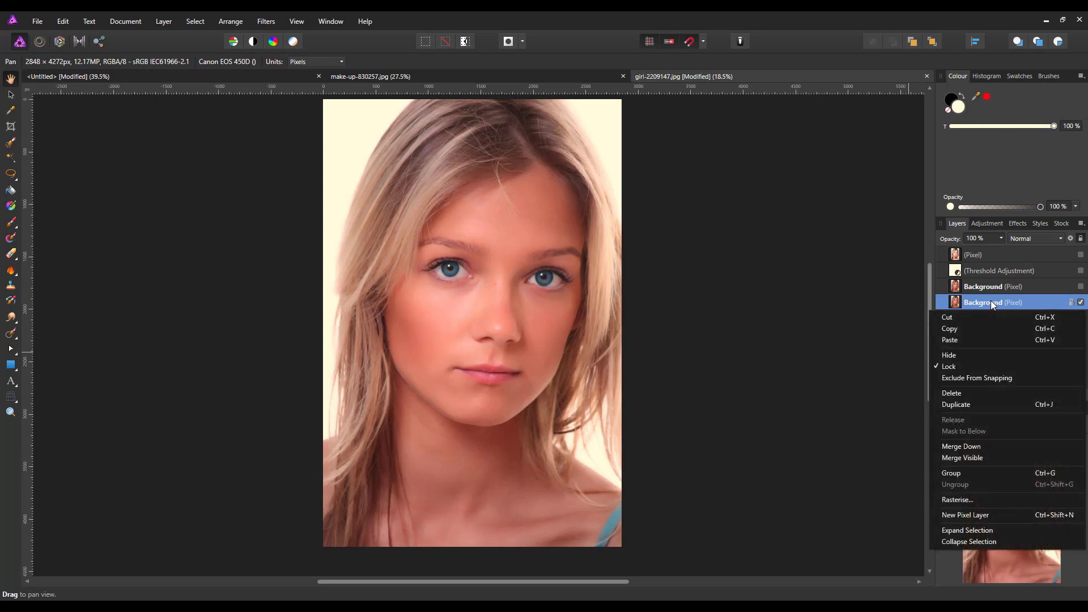
{"action": "left_click", "coordinate": [951, 330]}
{"action": "left_click", "coordinate": [168, 76]}
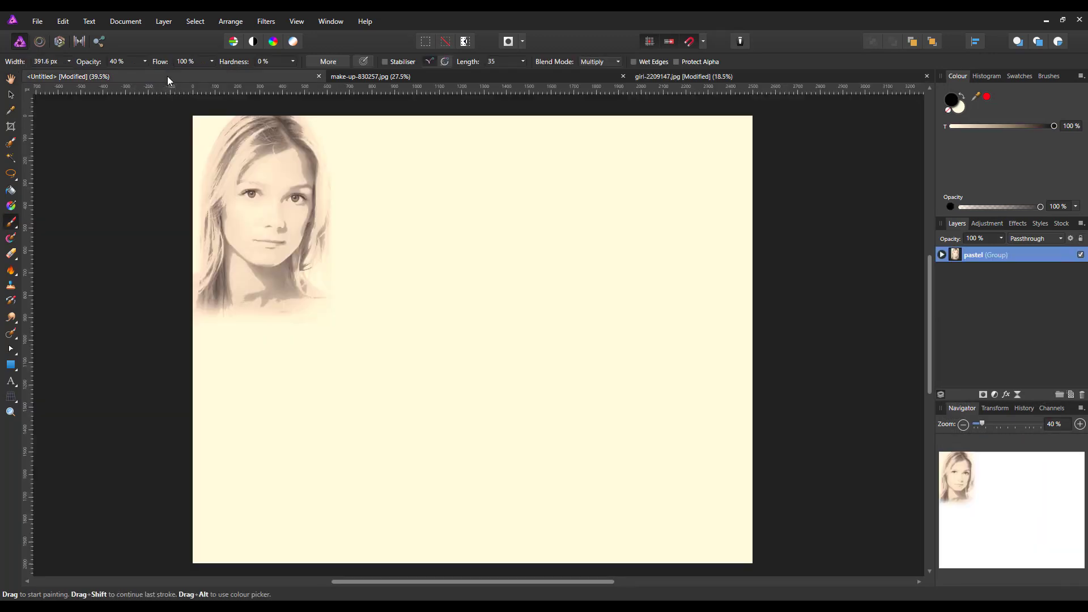
{"action": "left_click", "coordinate": [39, 23]}
{"action": "mouse_move", "coordinate": [63, 22]}
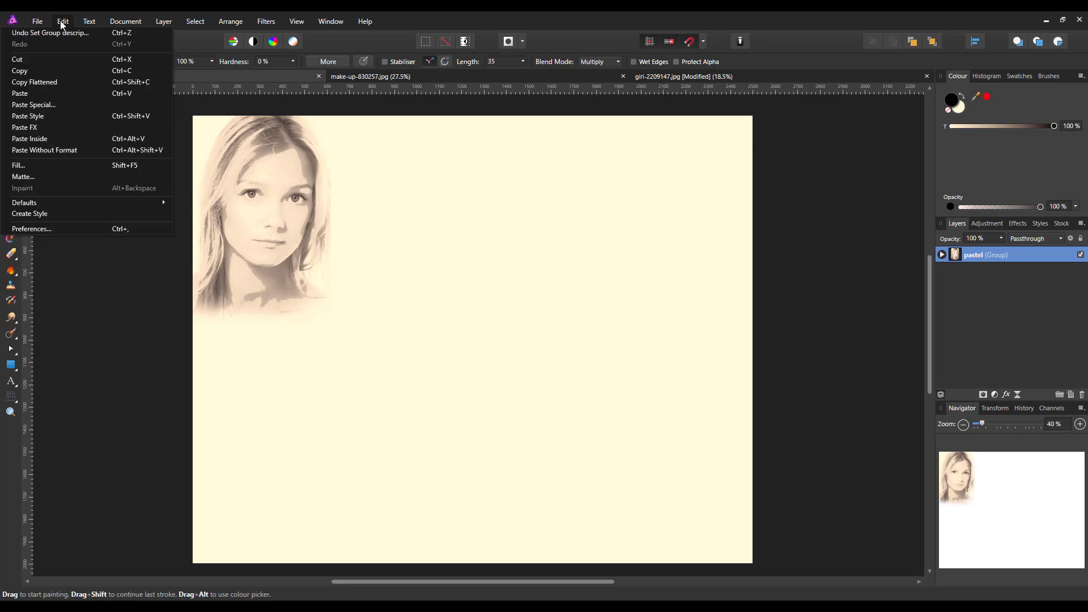
{"action": "left_click", "coordinate": [54, 94]}
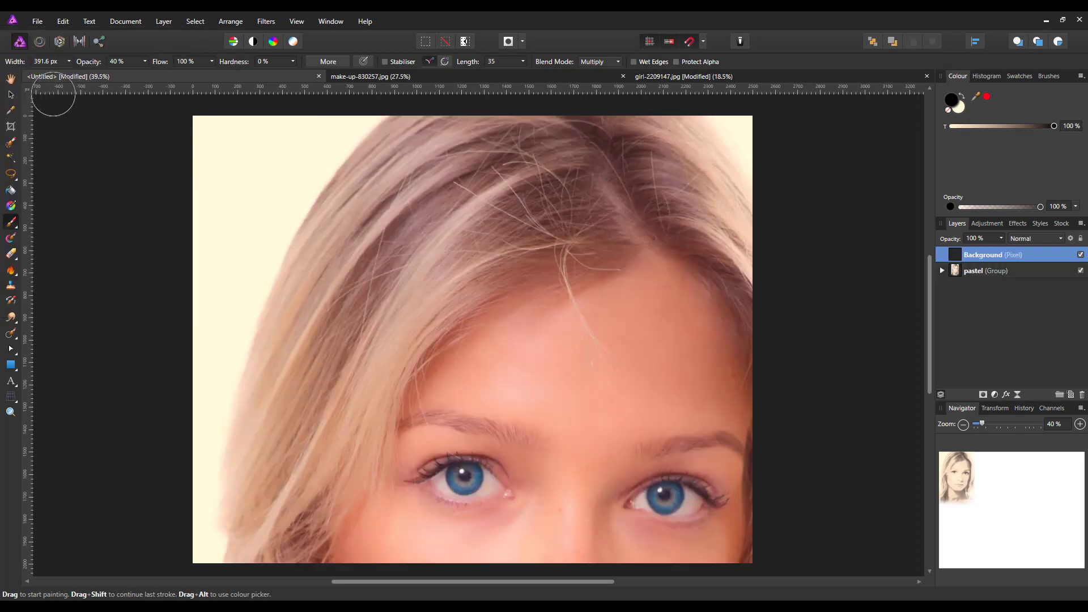
Scale the pasted colour portrait down to about the page height and place it against the page's right edge
{"action": "scroll", "coordinate": [441, 334], "scroll_direction": "down", "scroll_amount": 4}
{"action": "scroll", "coordinate": [442, 335], "scroll_direction": "down", "scroll_amount": 2}
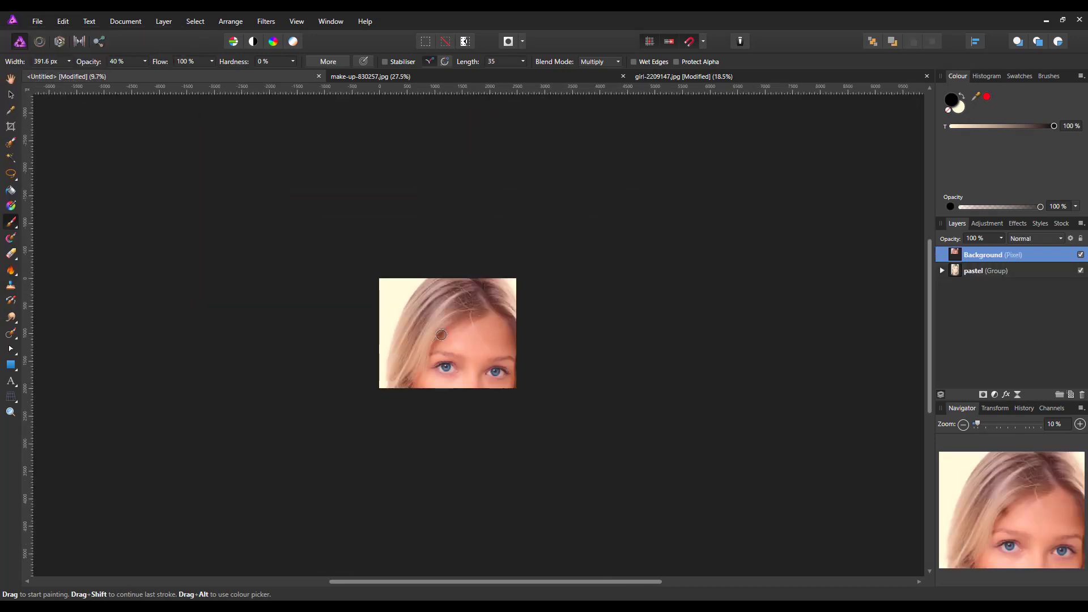
{"action": "left_click", "coordinate": [10, 96]}
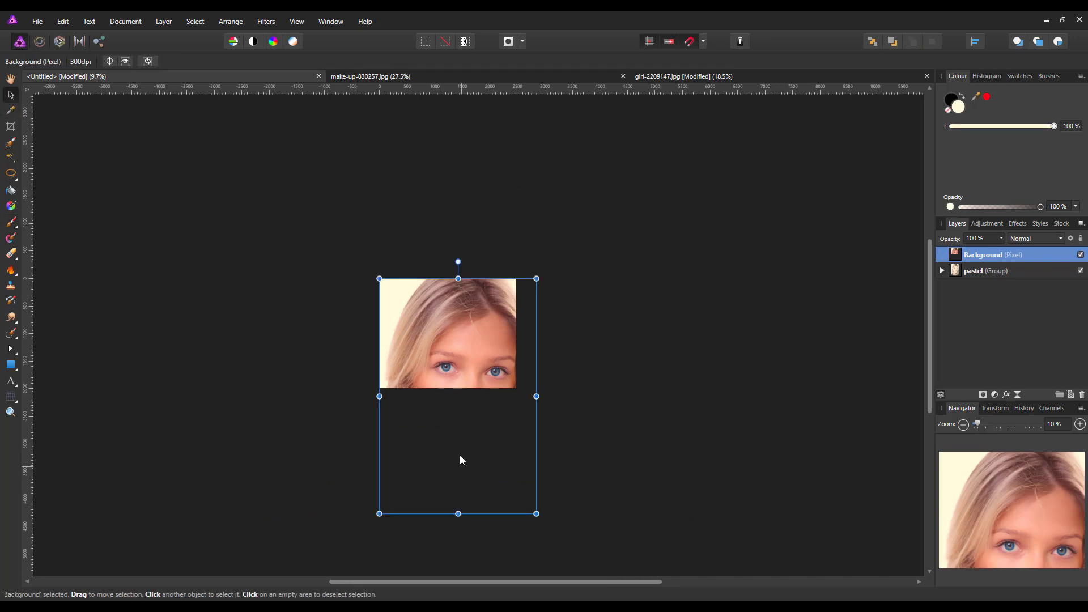
{"action": "left_click_drag", "start_coordinate": [461, 460], "coordinate": [457, 424]}
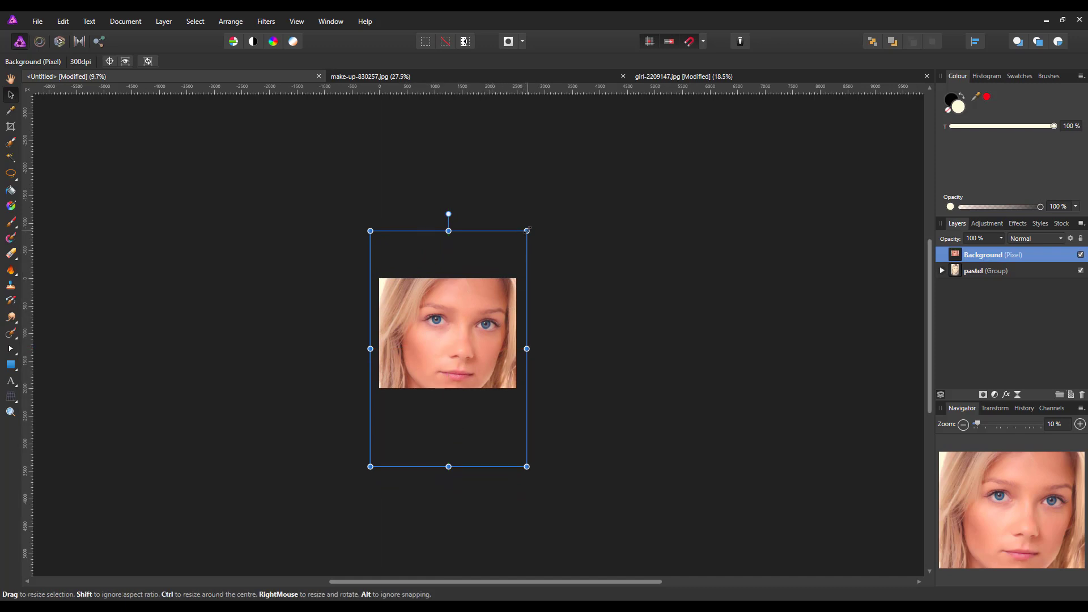
{"action": "left_click_drag", "start_coordinate": [527, 230], "coordinate": [486, 294]}
{"action": "left_click_drag", "start_coordinate": [450, 370], "coordinate": [477, 351]}
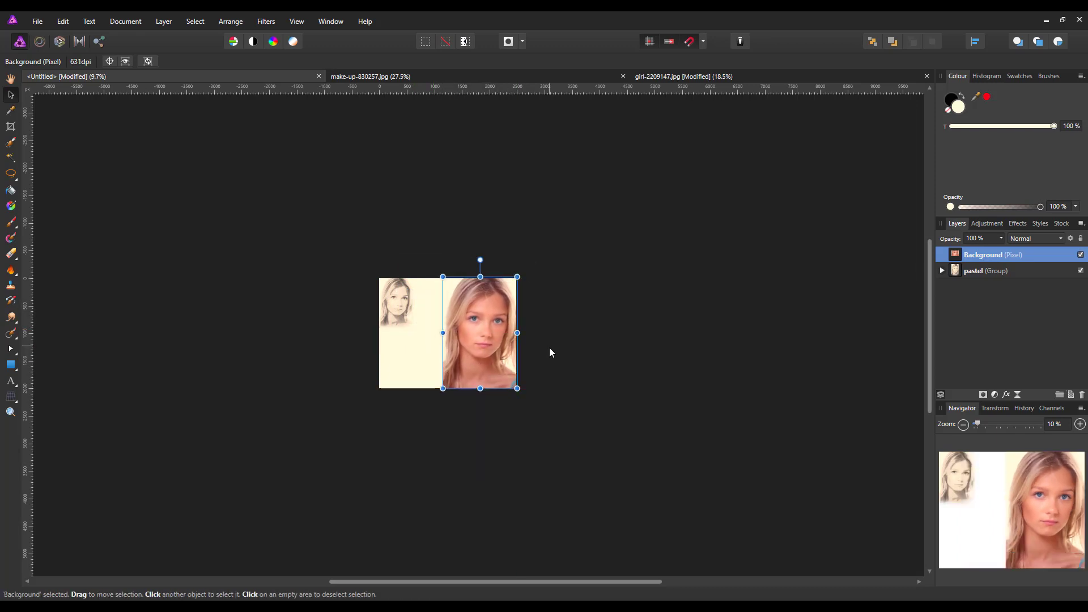
Flip the large colour portrait horizontally
{"action": "key", "text": "ctrl+0"}
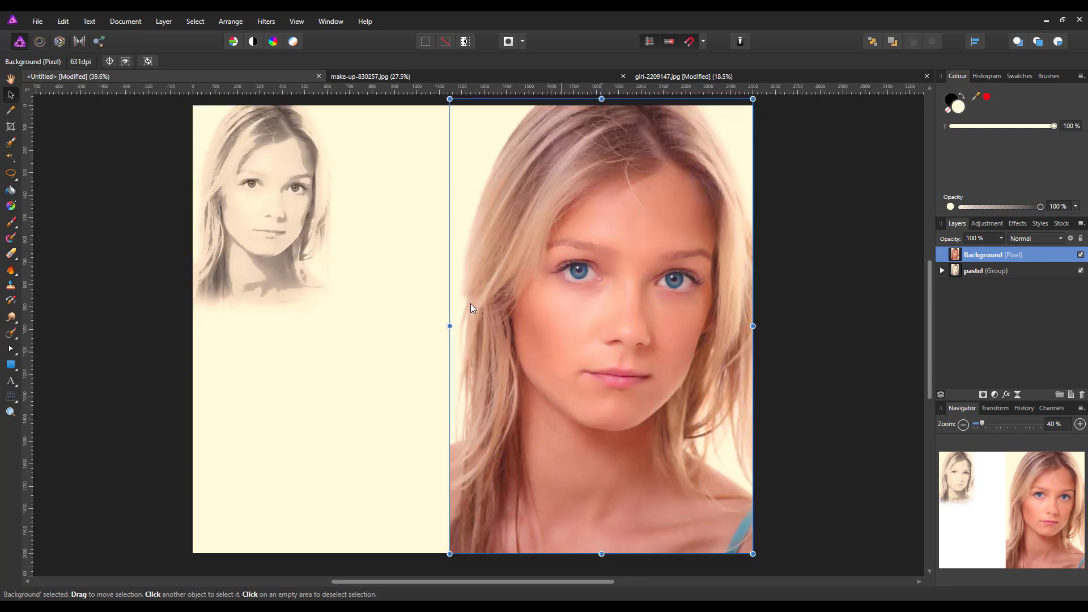
{"action": "left_click", "coordinate": [233, 23]}
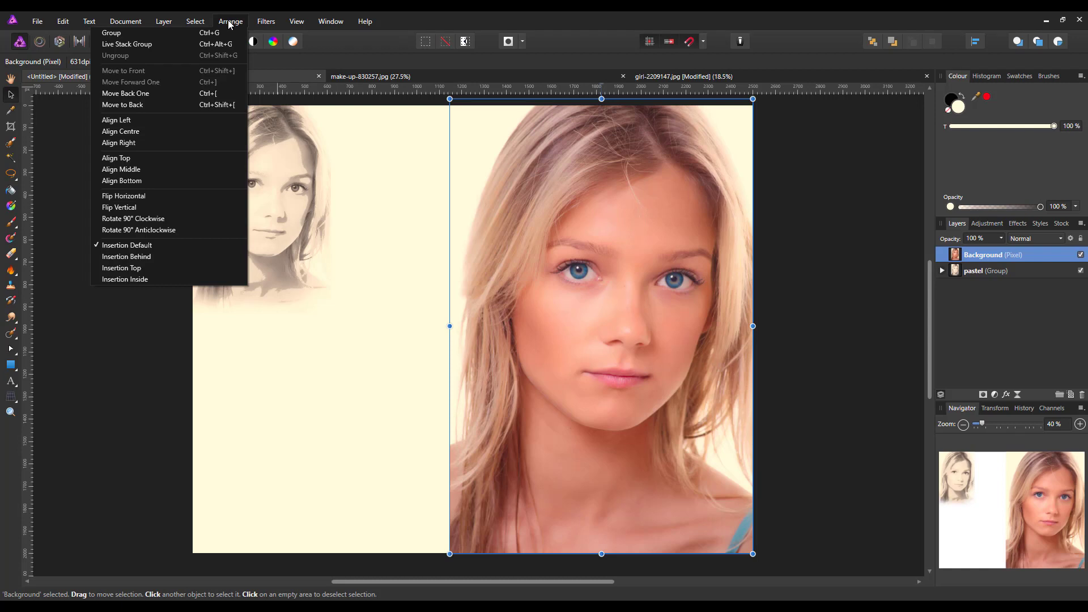
{"action": "left_click", "coordinate": [138, 196]}
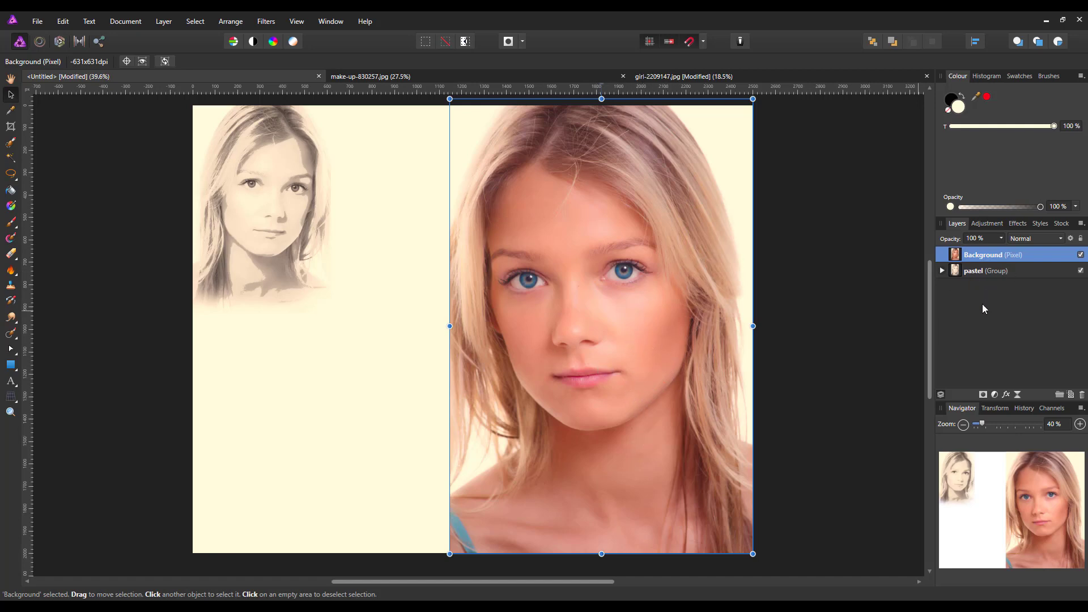
Add a mask to the large portrait and paint its left edge away with a soft black brush at 40% opacity
{"action": "left_click", "coordinate": [984, 395]}
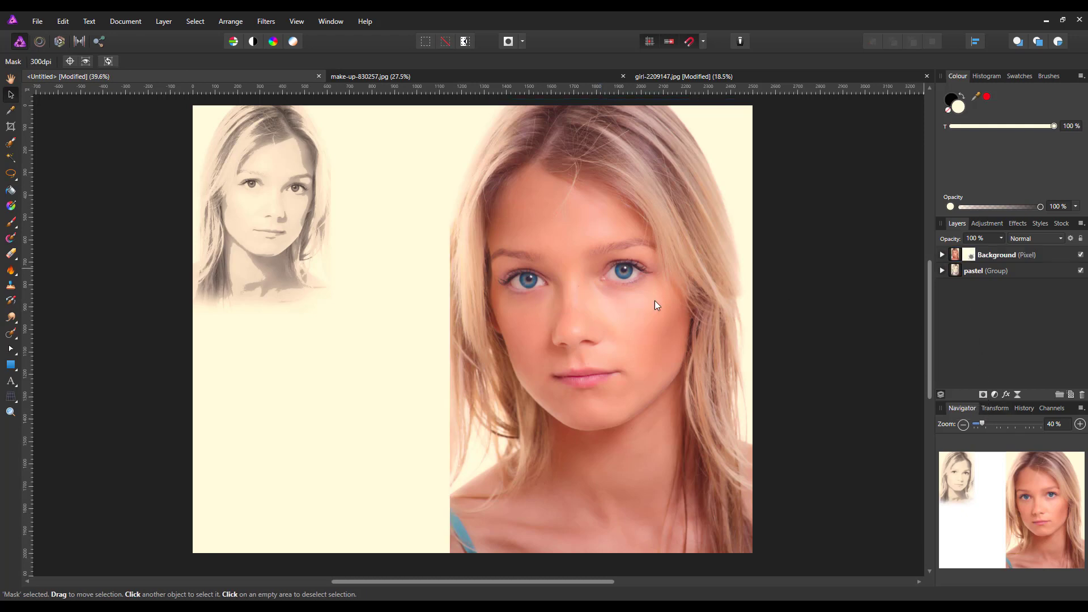
{"action": "left_click", "coordinate": [14, 223]}
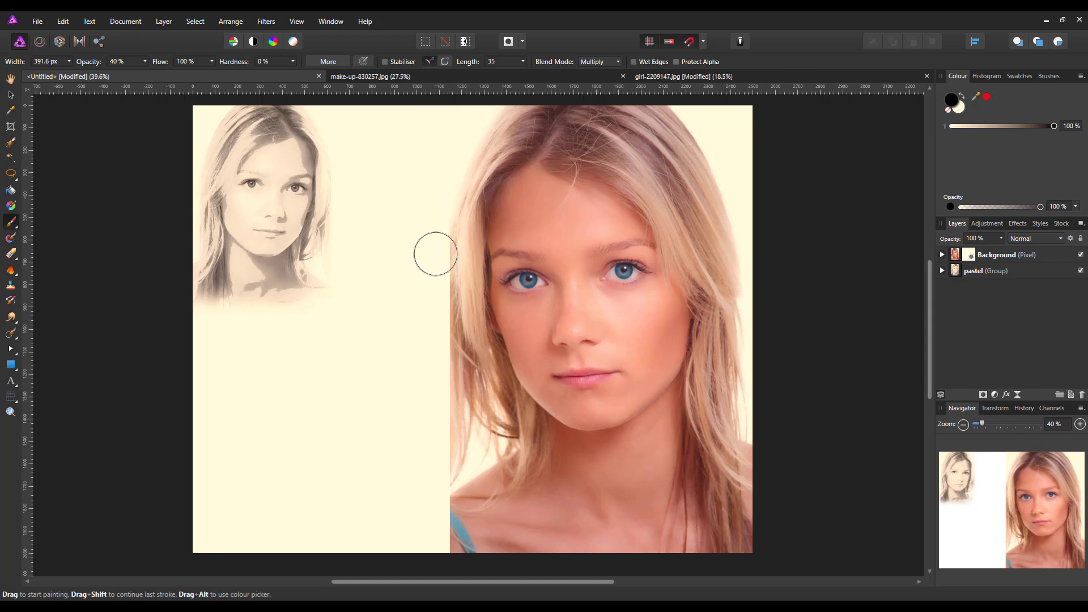
{"action": "mouse_move", "coordinate": [434, 252]}
{"action": "left_mouse_down"}
{"action": "mouse_move", "coordinate": [438, 322]}
{"action": "mouse_move", "coordinate": [484, 539]}
{"action": "mouse_move", "coordinate": [453, 559]}
{"action": "mouse_move", "coordinate": [428, 521]}
{"action": "mouse_move", "coordinate": [427, 488]}
{"action": "mouse_move", "coordinate": [441, 561]}
{"action": "mouse_move", "coordinate": [427, 523]}
{"action": "mouse_move", "coordinate": [452, 539]}
{"action": "left_mouse_up"}
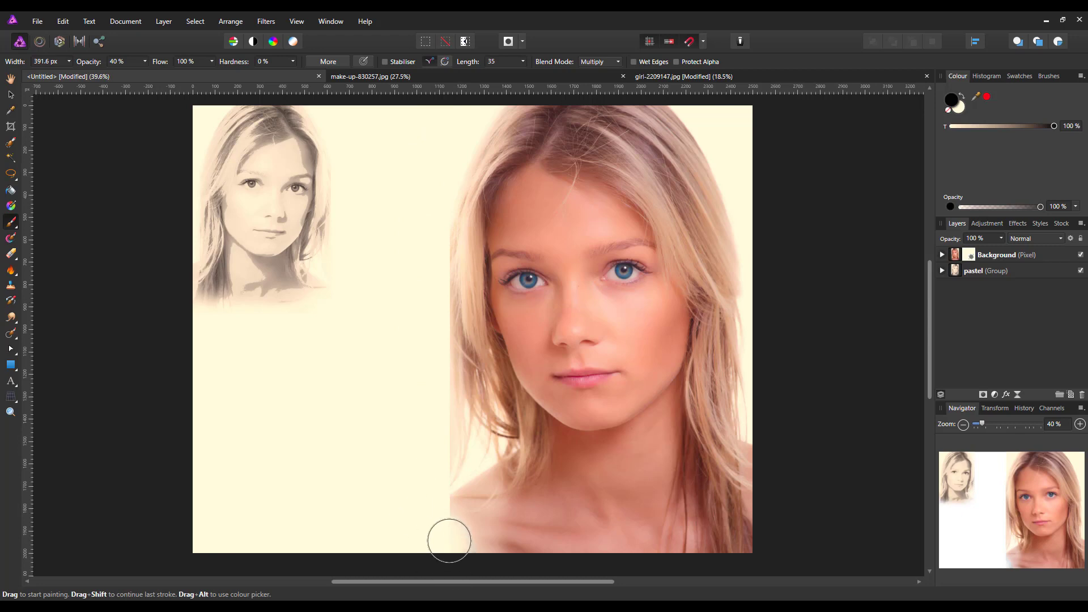
{"action": "left_click_drag", "start_coordinate": [450, 542], "coordinate": [452, 554]}
{"action": "mouse_move", "coordinate": [432, 449]}
{"action": "left_mouse_down"}
{"action": "mouse_move", "coordinate": [440, 423]}
{"action": "mouse_move", "coordinate": [442, 522]}
{"action": "mouse_move", "coordinate": [433, 503]}
{"action": "left_mouse_up"}
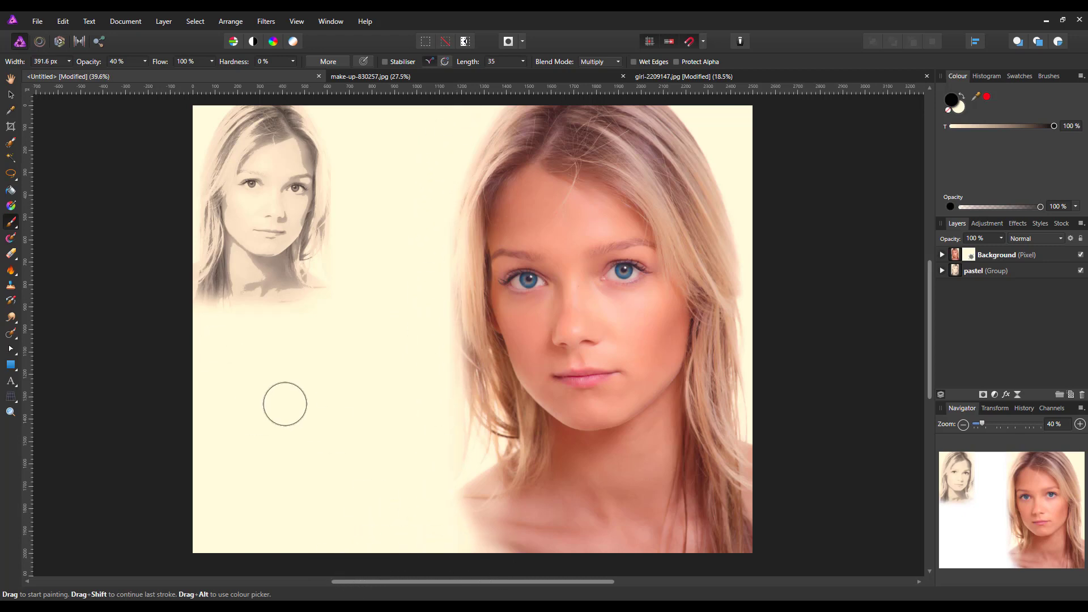
Create art text at about 52 pt reading "Timeless" and "Beauty" on two lines below the small pastel portrait
{"action": "left_click", "coordinate": [10, 384]}
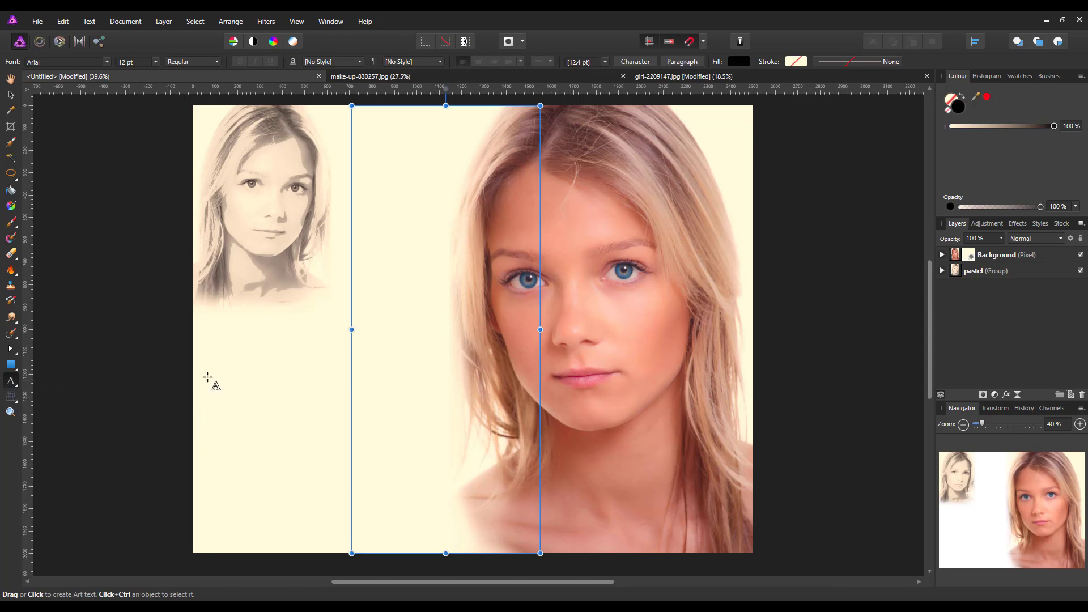
{"action": "left_click_drag", "start_coordinate": [213, 347], "coordinate": [235, 382]}
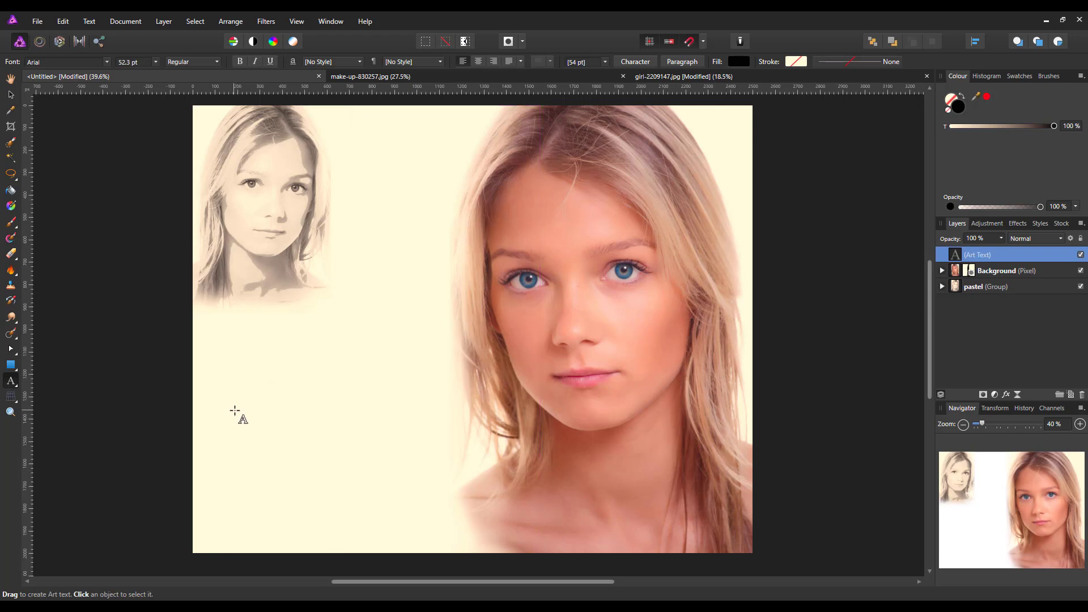
{"action": "type", "text": "Timeless"}
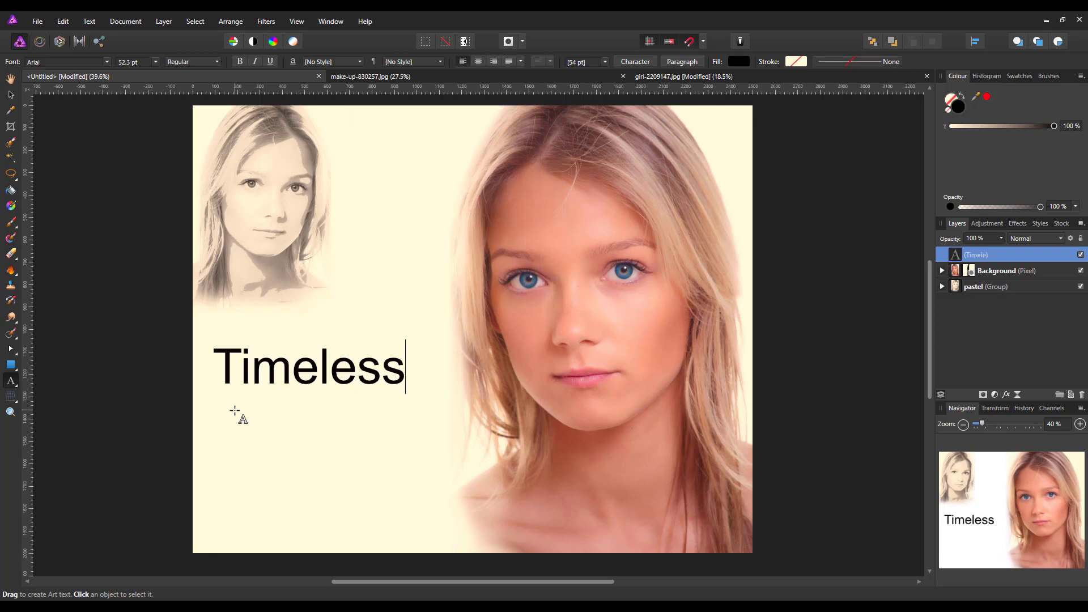
{"action": "key", "text": "Return"}
{"action": "type", "text": "Beauty"}
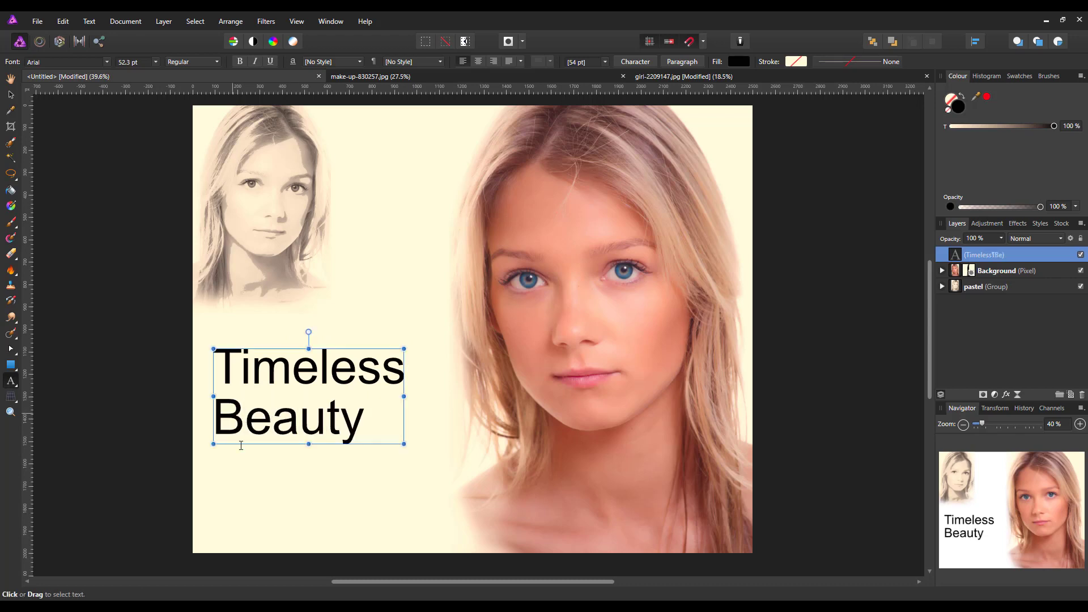
Change the font of the whole "Timeless Beauty" text to Baratta
{"action": "left_click_drag", "start_coordinate": [365, 422], "coordinate": [210, 347]}
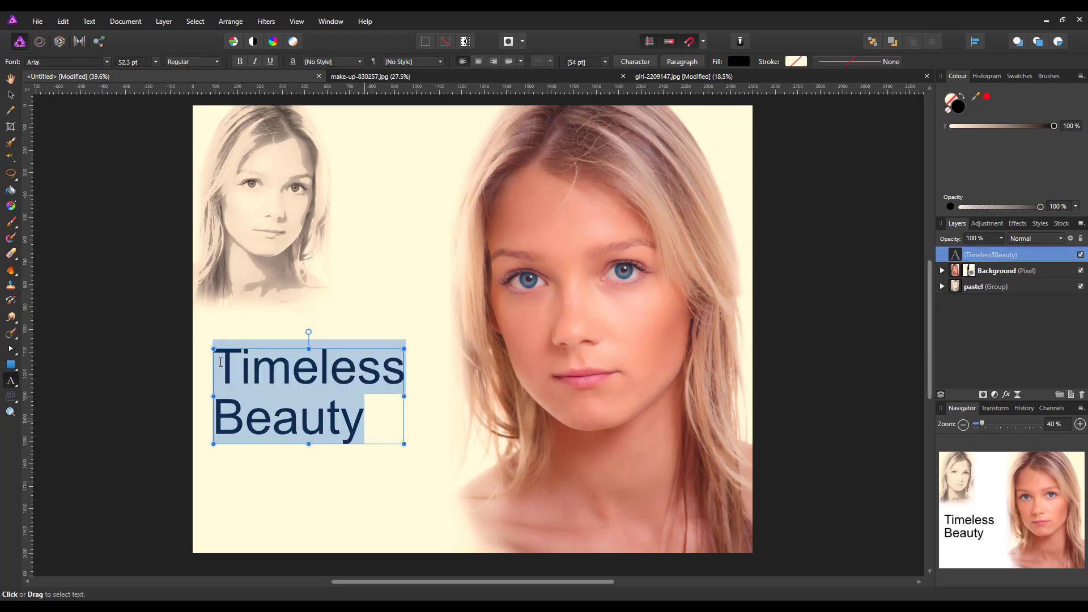
{"action": "left_click", "coordinate": [108, 62]}
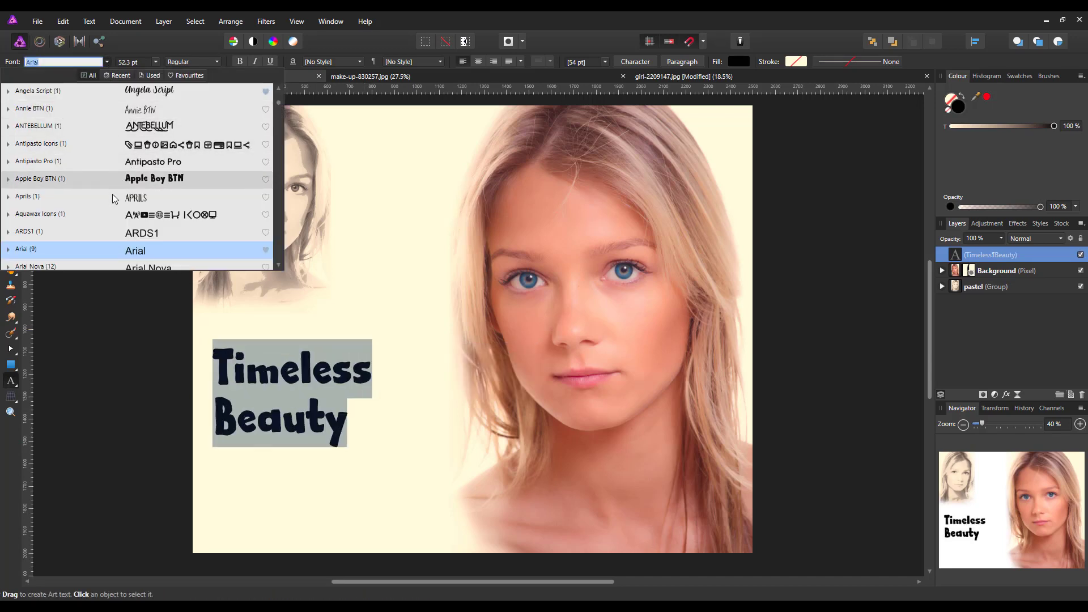
{"action": "scroll", "coordinate": [114, 198], "scroll_direction": "down", "scroll_amount": 4}
{"action": "scroll", "coordinate": [113, 203], "scroll_direction": "down", "scroll_amount": 3}
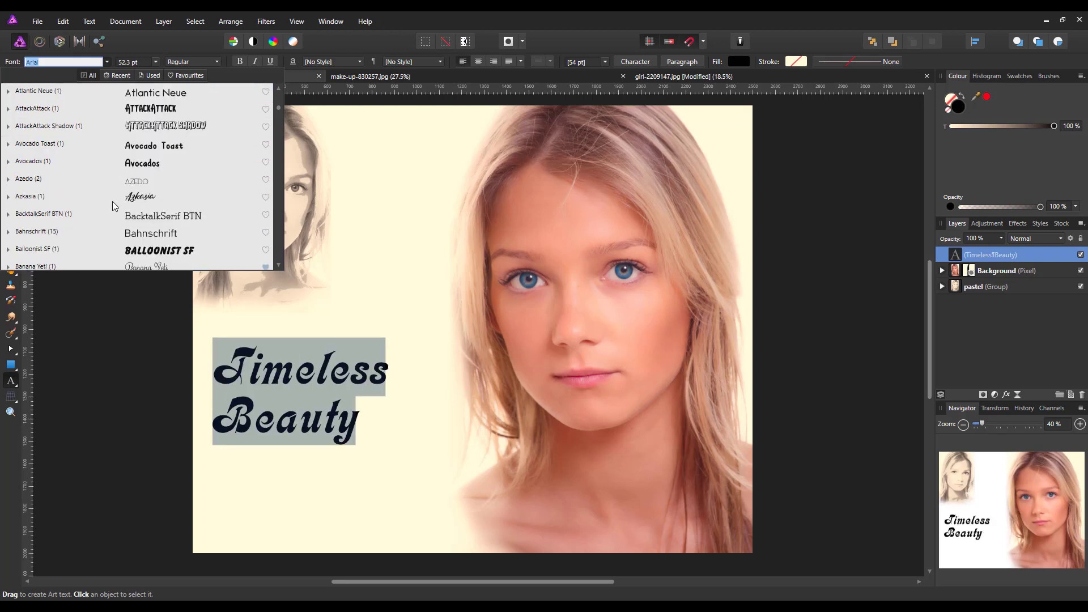
{"action": "scroll", "coordinate": [111, 206], "scroll_direction": "down", "scroll_amount": 1}
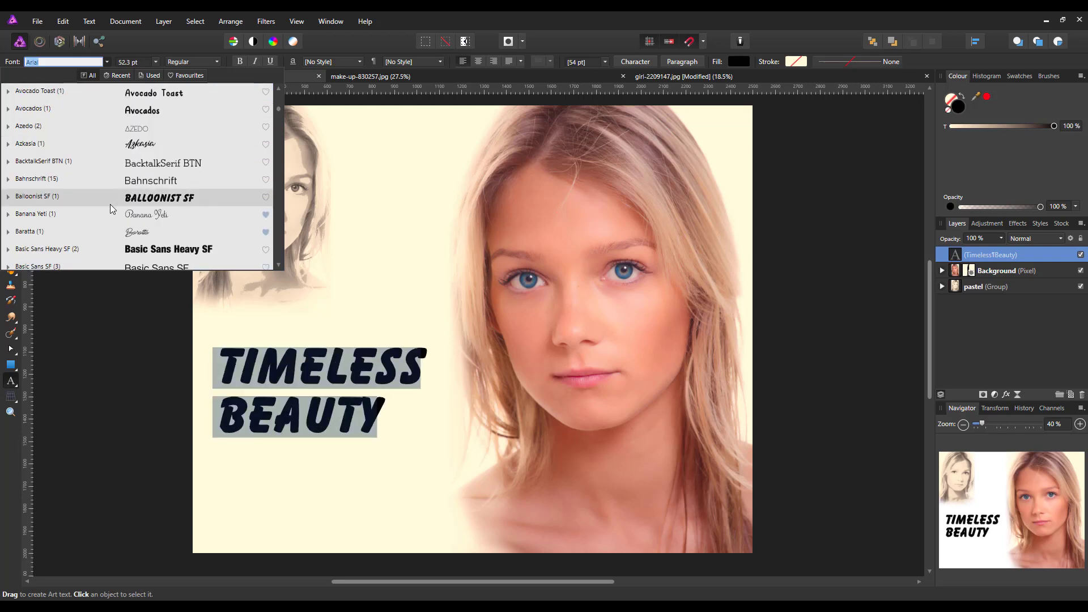
{"action": "left_click", "coordinate": [31, 232]}
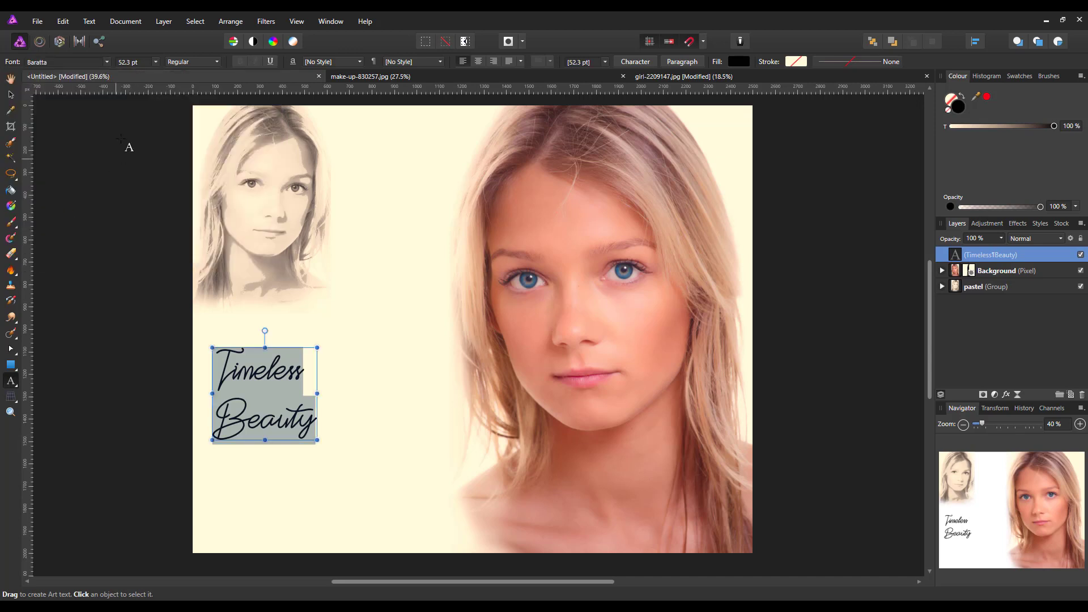
Set the "Timeless Beauty" text size to 96 pt and centre-align its two lines
{"action": "left_click", "coordinate": [155, 62]}
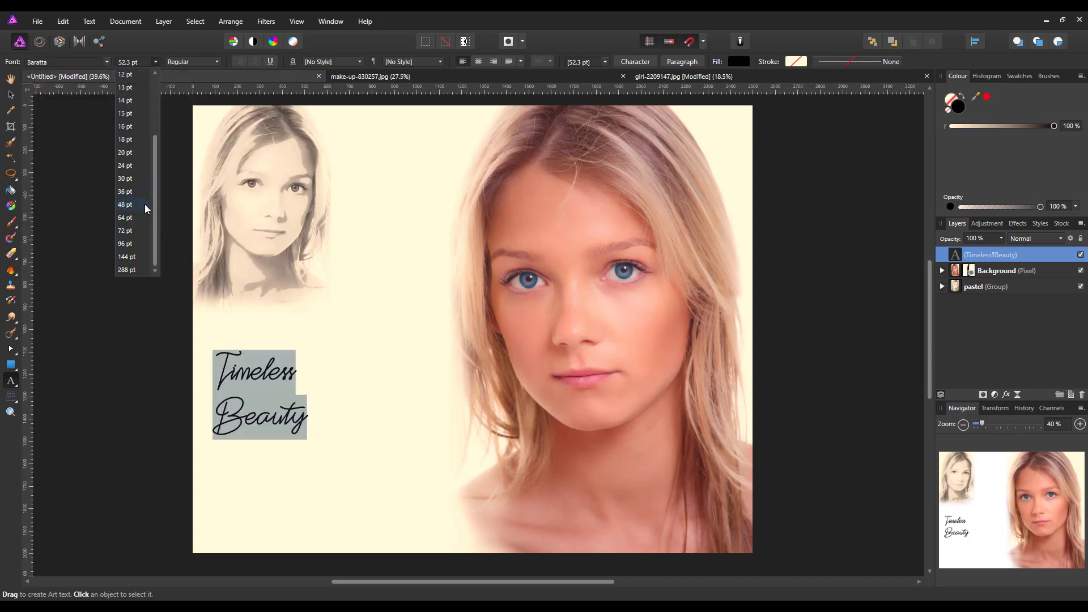
{"action": "left_click", "coordinate": [131, 247]}
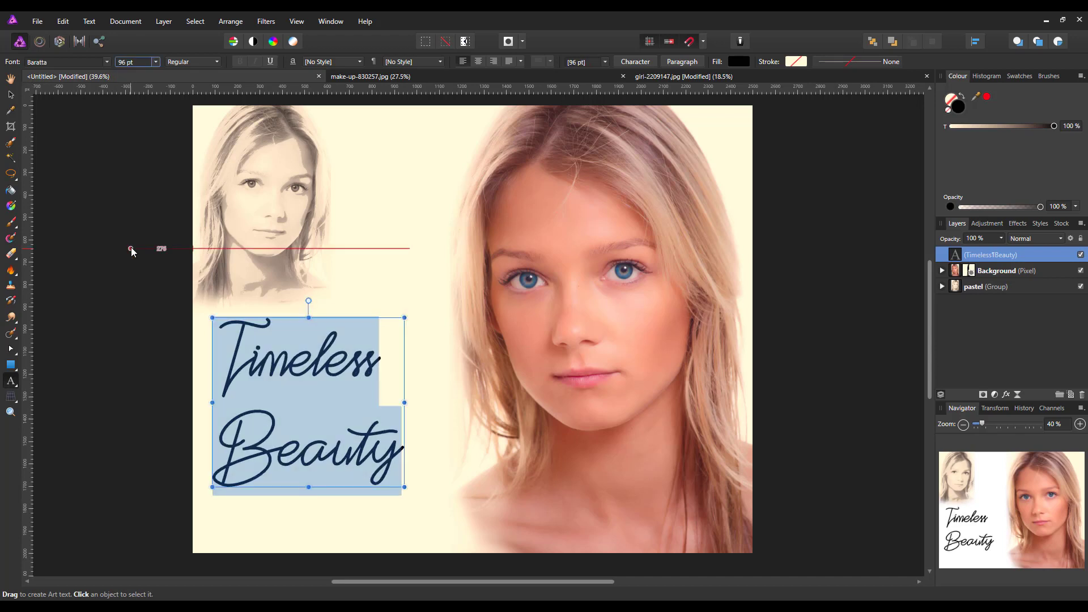
{"action": "left_click", "coordinate": [479, 62]}
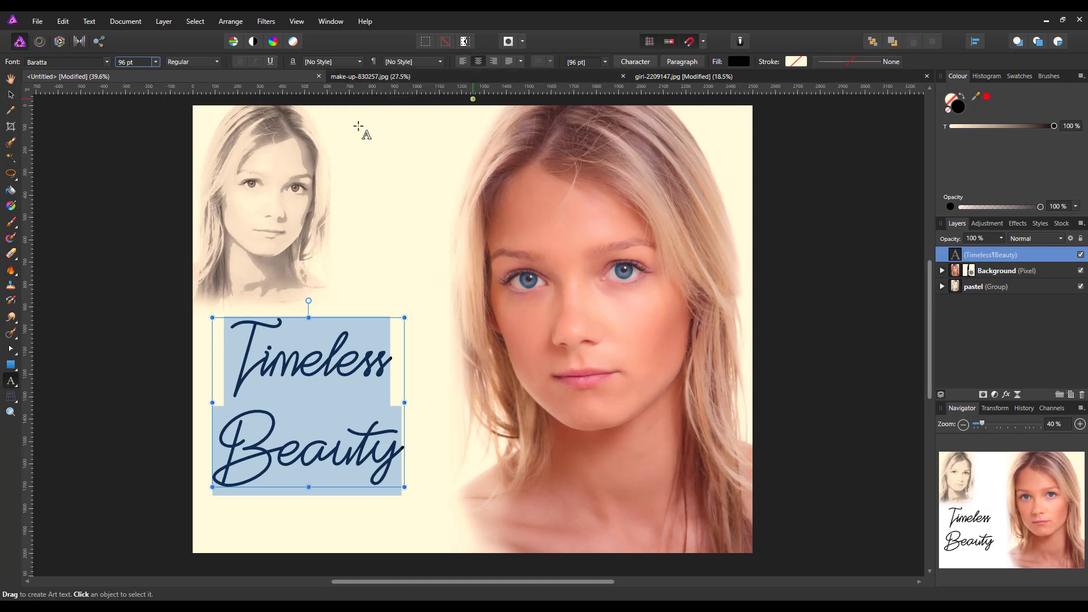
{"action": "left_click", "coordinate": [10, 78]}
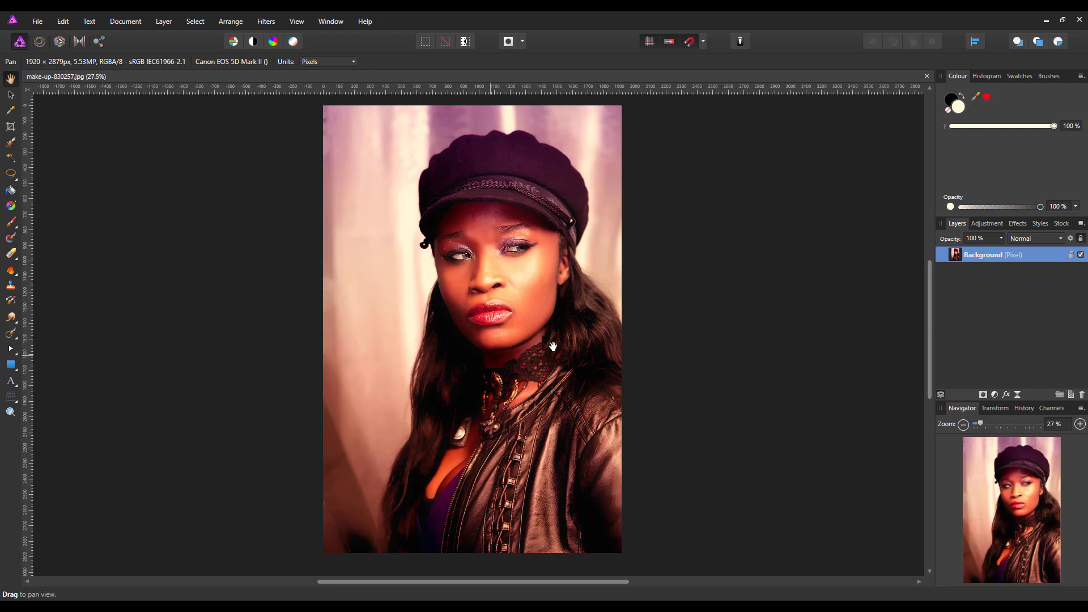
Duplicate the Background layer of make-up-830257.jpg and add a Threshold adjustment above the copy
{"action": "right_click", "coordinate": [1016, 258]}
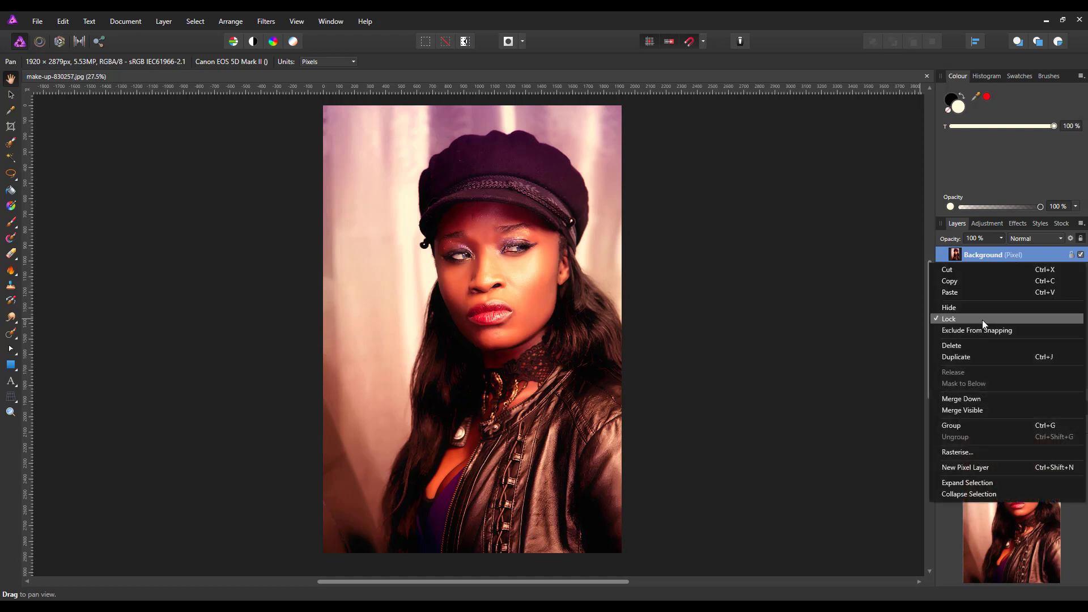
{"action": "left_click", "coordinate": [967, 358]}
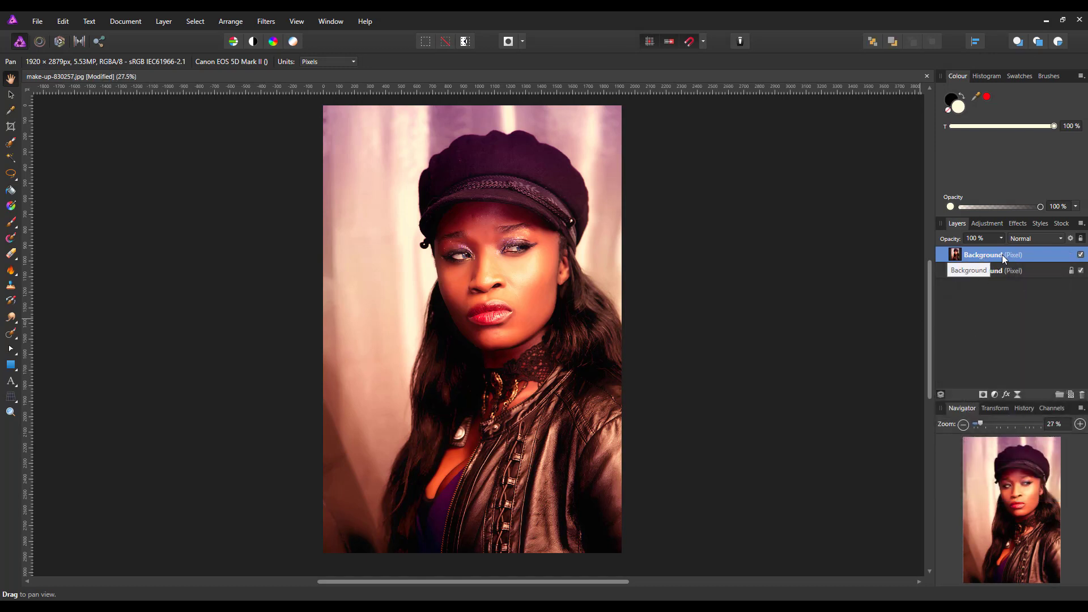
{"action": "left_click", "coordinate": [995, 396]}
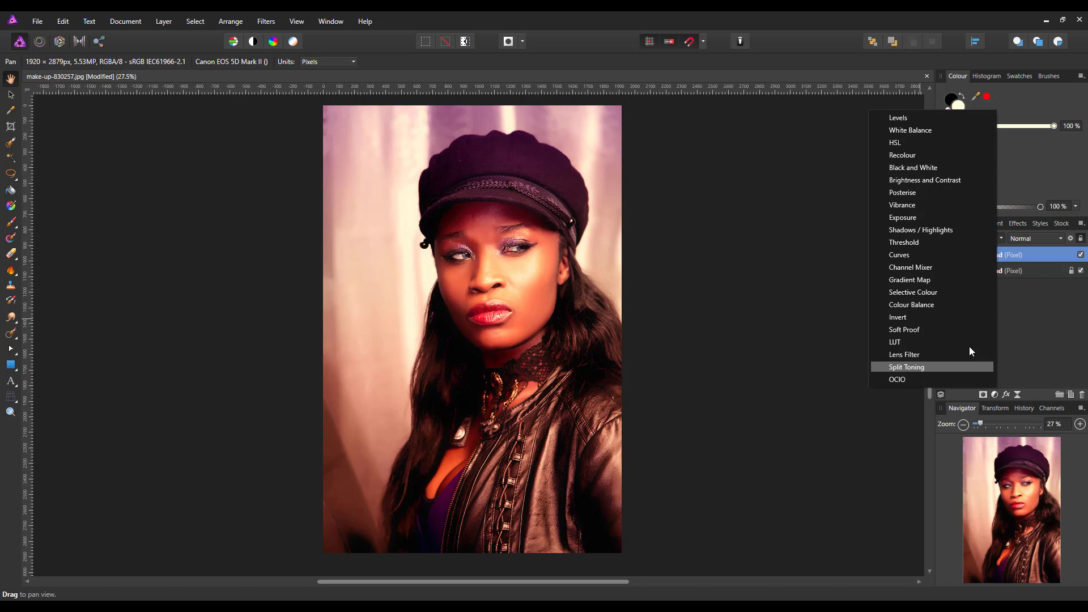
{"action": "left_click", "coordinate": [907, 244]}
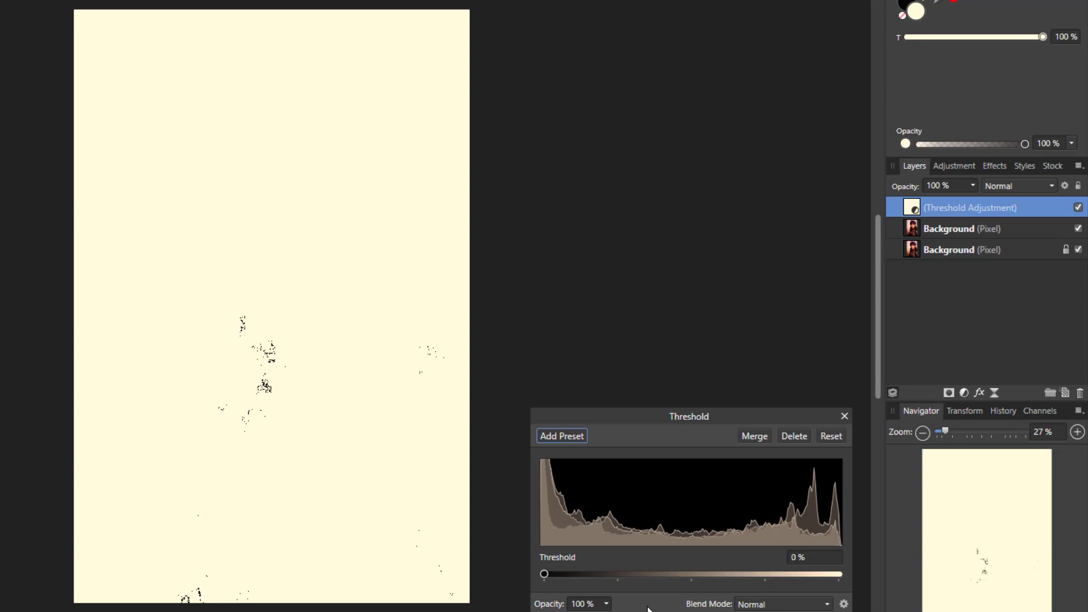
Try the Overlay and Add blend modes on the Threshold adjustment and settle on Overlay
{"action": "left_click", "coordinate": [828, 605]}
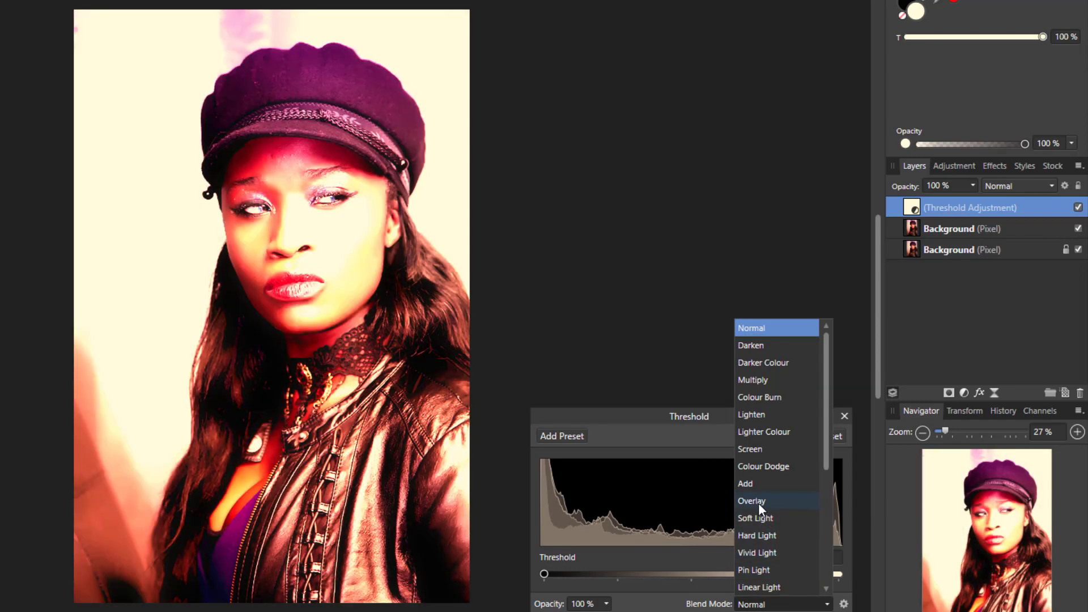
{"action": "left_click", "coordinate": [758, 502]}
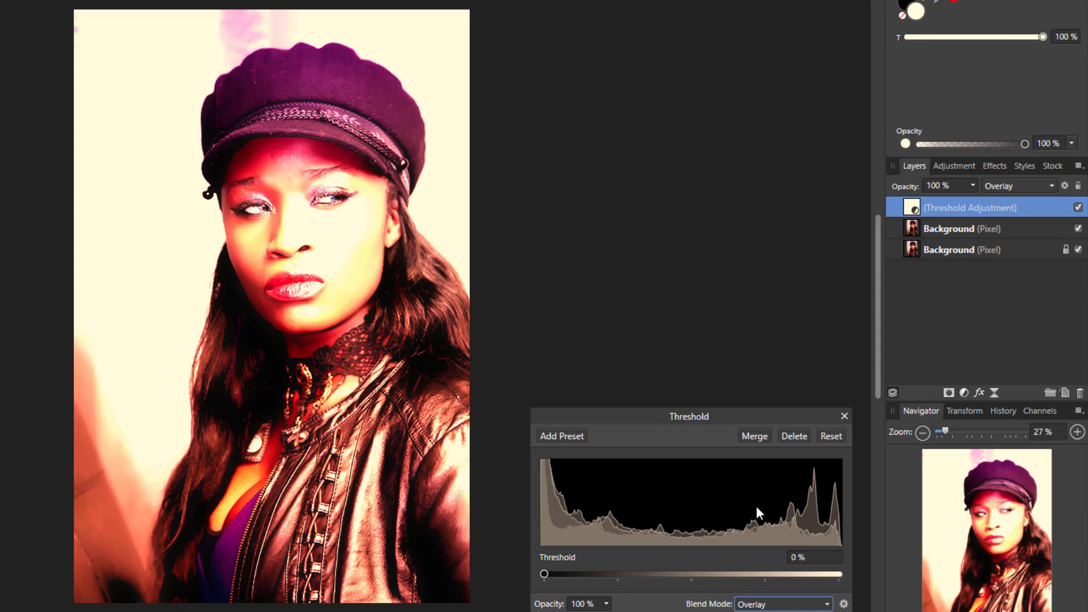
{"action": "left_click", "coordinate": [825, 605]}
{"action": "scroll", "coordinate": [773, 434], "scroll_direction": "up", "scroll_amount": 2}
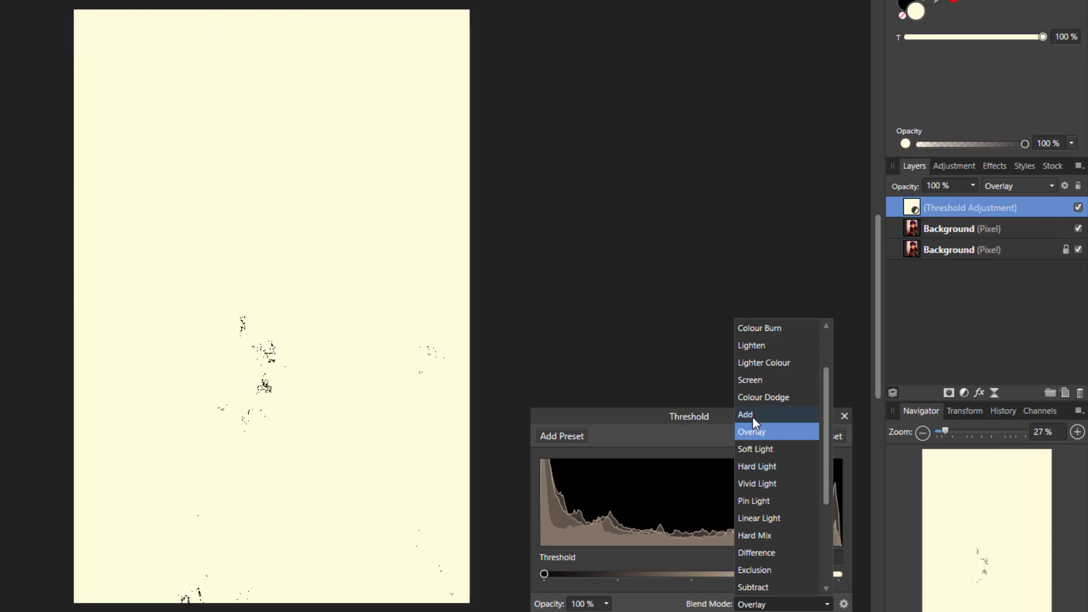
{"action": "left_click", "coordinate": [753, 417]}
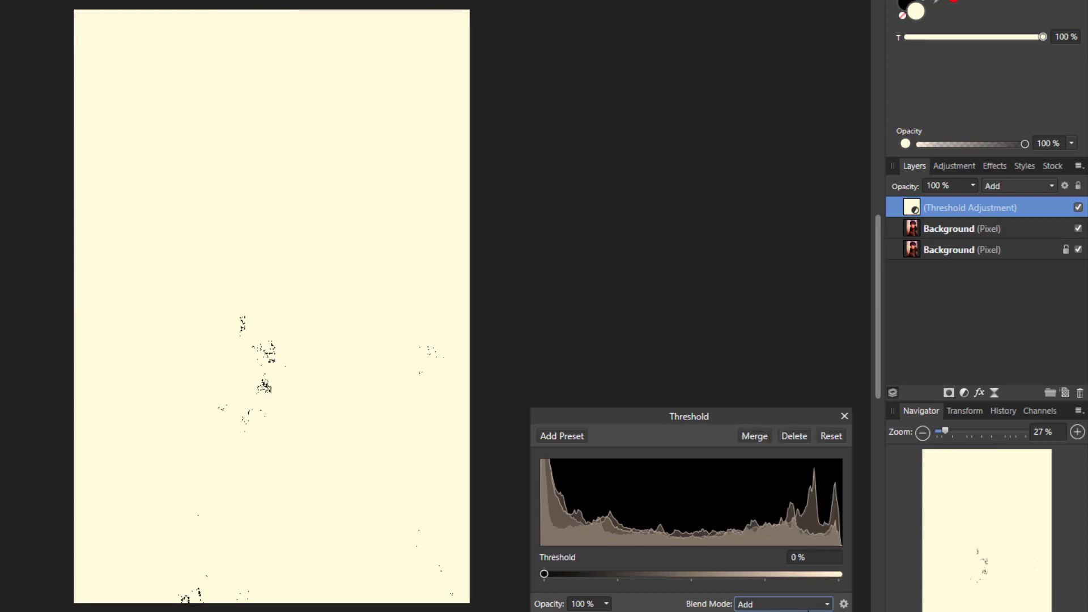
{"action": "left_click", "coordinate": [828, 603]}
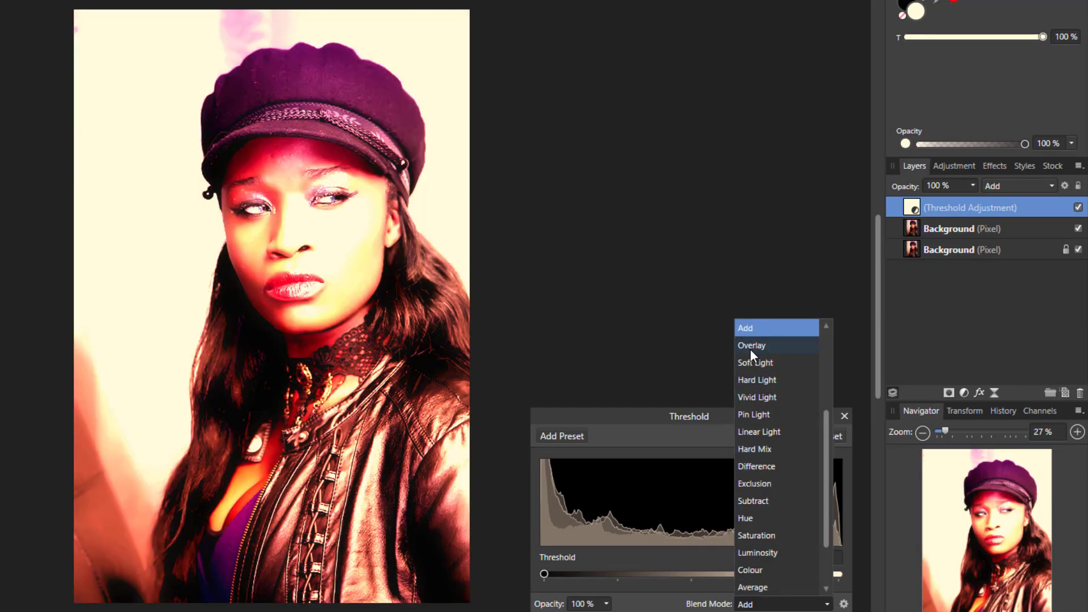
{"action": "left_click", "coordinate": [750, 347]}
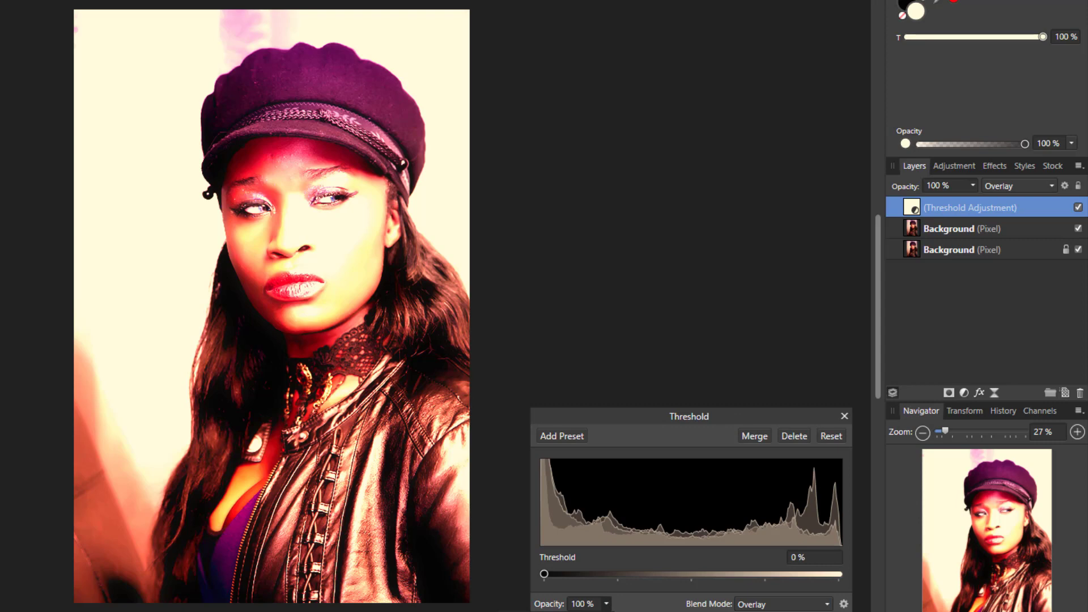
Lower the Threshold adjustment's opacity to 64% and set its threshold value to 36%
{"action": "left_click_drag", "start_coordinate": [661, 611], "coordinate": [630, 611]}
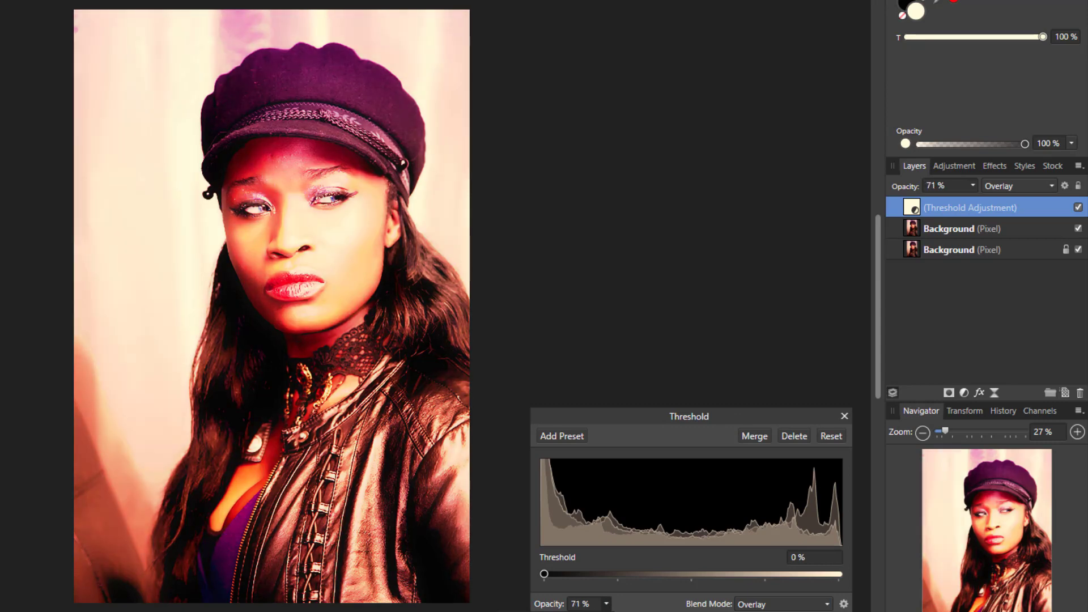
{"action": "left_click_drag", "start_coordinate": [630, 611], "coordinate": [620, 611]}
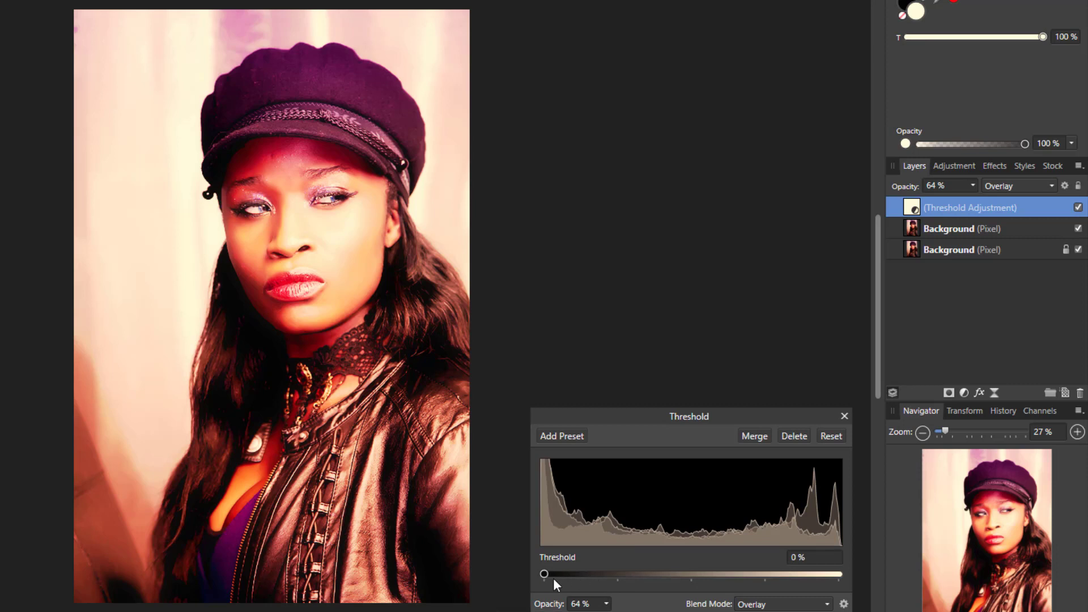
{"action": "left_click_drag", "start_coordinate": [546, 573], "coordinate": [617, 574]}
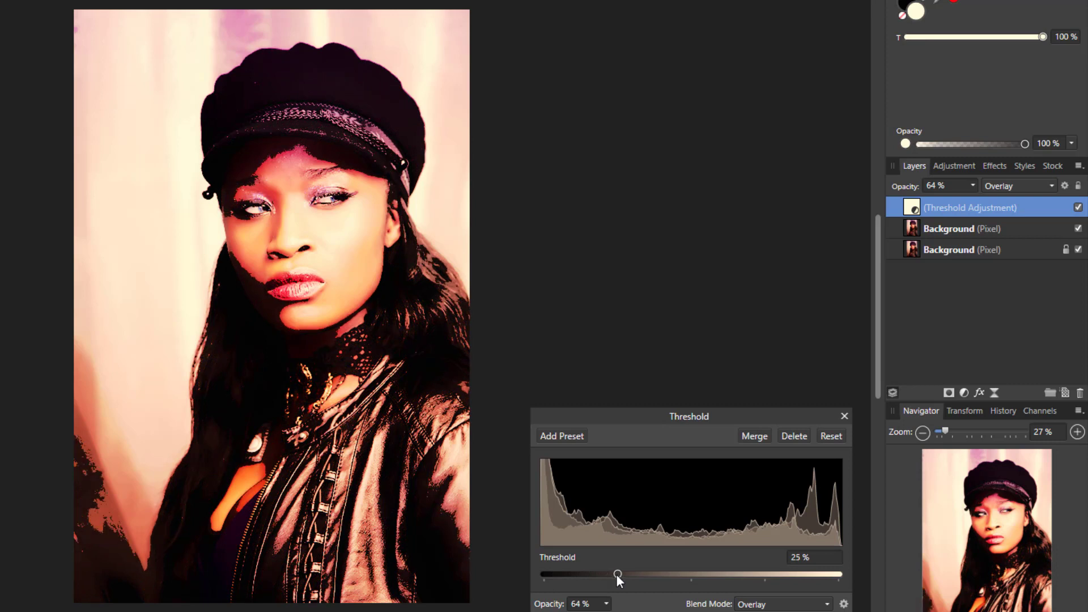
{"action": "left_click_drag", "start_coordinate": [621, 574], "coordinate": [650, 576]}
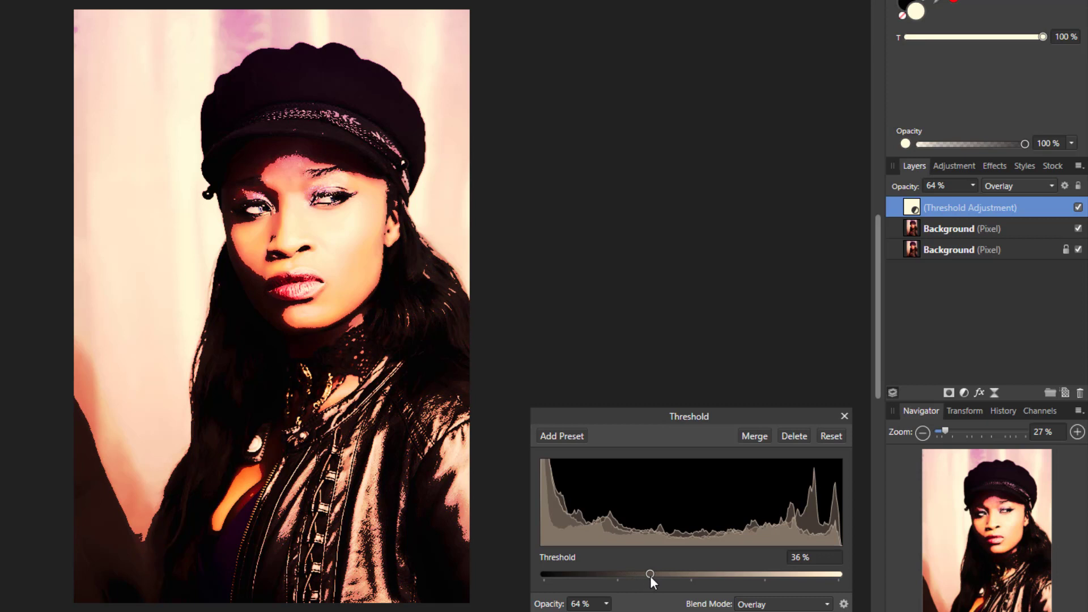
Set the Threshold adjustment to Hard Light blending, 34% threshold and 35% opacity, and close its settings
{"action": "left_click", "coordinate": [827, 606]}
{"action": "scroll", "coordinate": [788, 470], "scroll_direction": "up", "scroll_amount": 2}
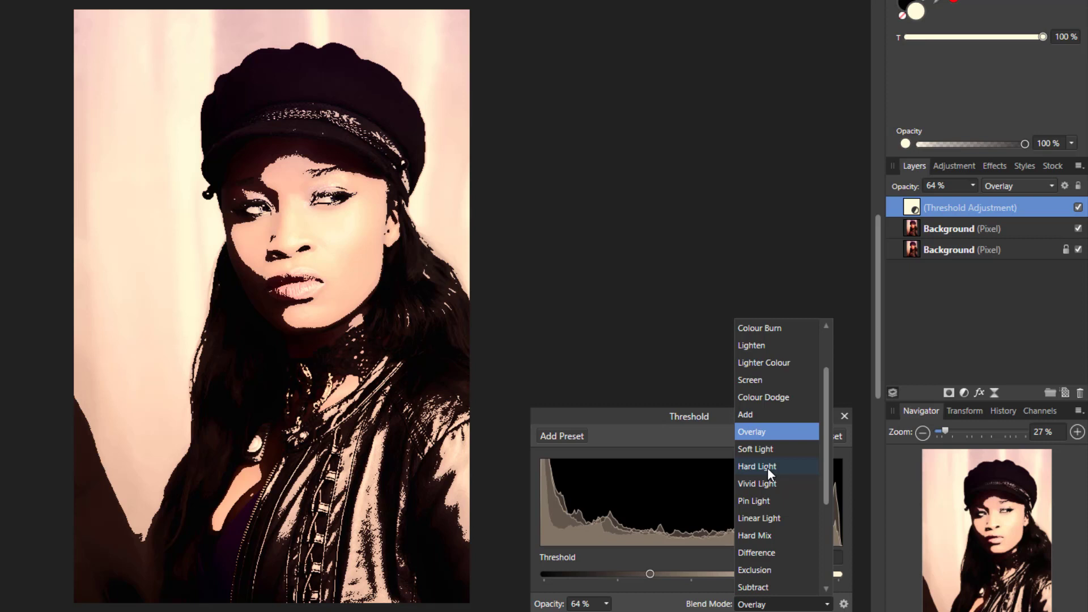
{"action": "left_click", "coordinate": [768, 474]}
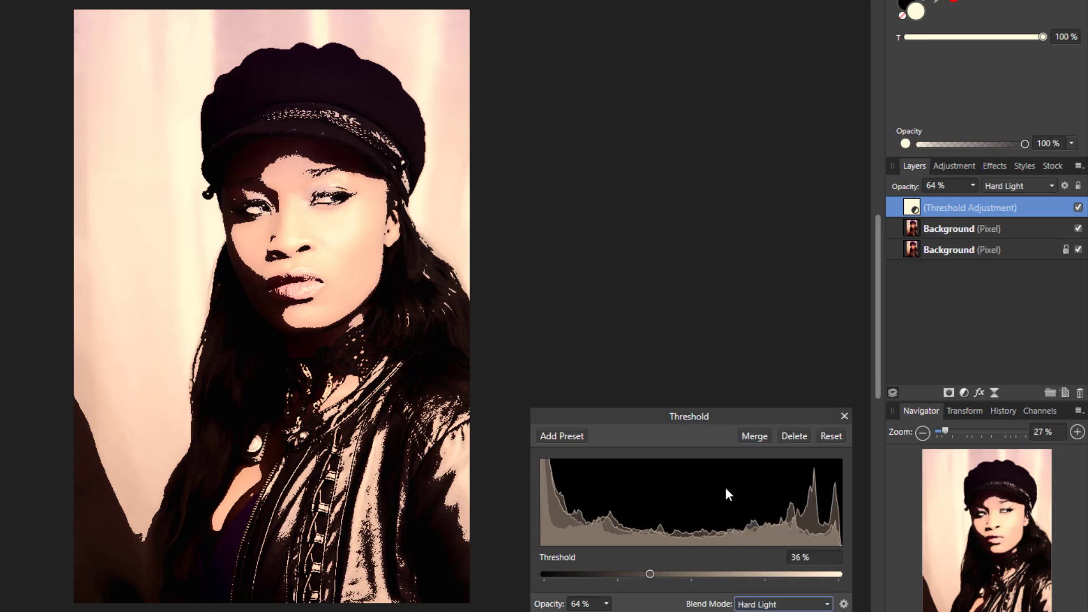
{"action": "mouse_move", "coordinate": [649, 573]}
{"action": "left_mouse_down"}
{"action": "mouse_move", "coordinate": [622, 573]}
{"action": "mouse_move", "coordinate": [673, 567]}
{"action": "mouse_move", "coordinate": [644, 574]}
{"action": "left_mouse_up"}
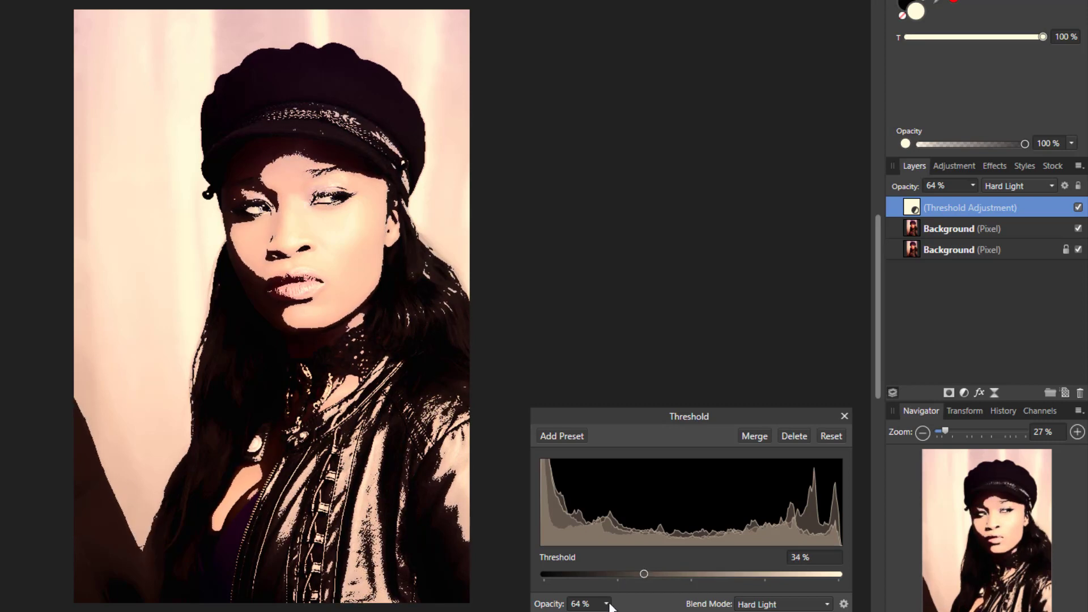
{"action": "left_click_drag", "start_coordinate": [607, 611], "coordinate": [574, 611]}
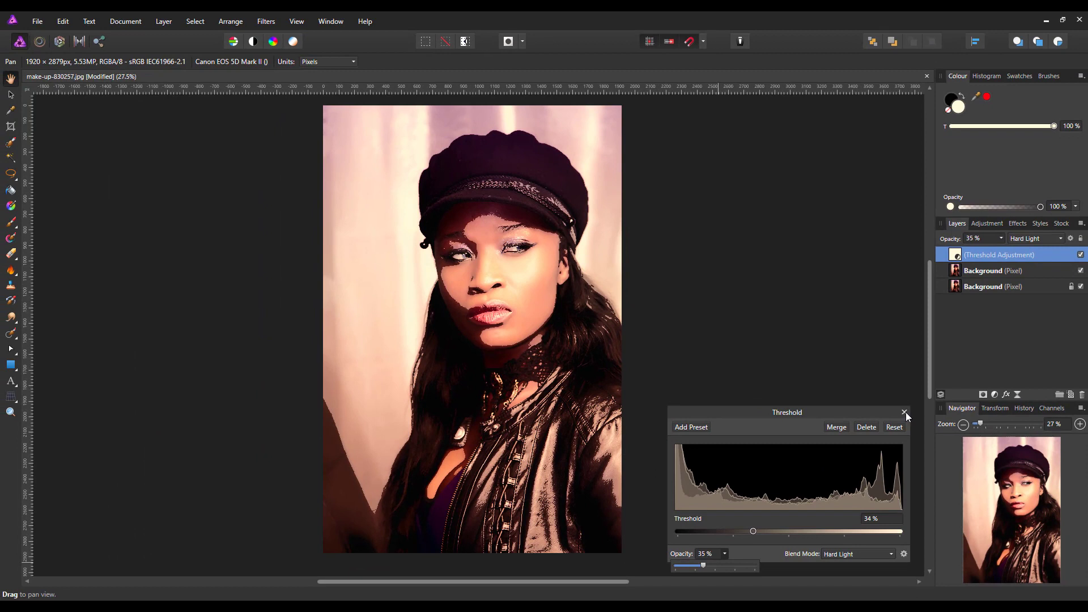
{"action": "left_click", "coordinate": [905, 413]}
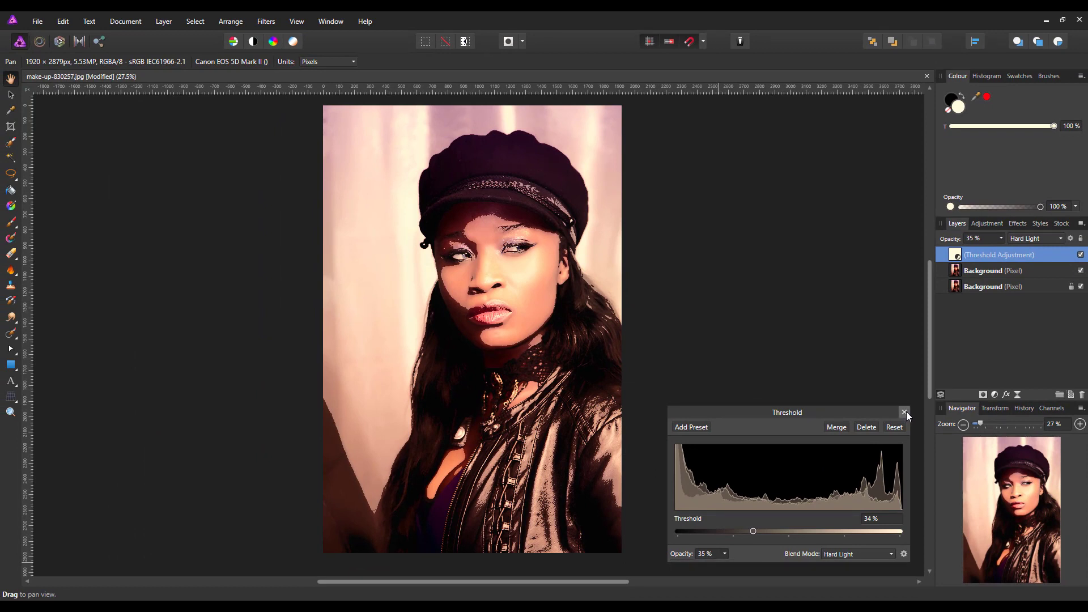
{"action": "left_click", "coordinate": [905, 412]}
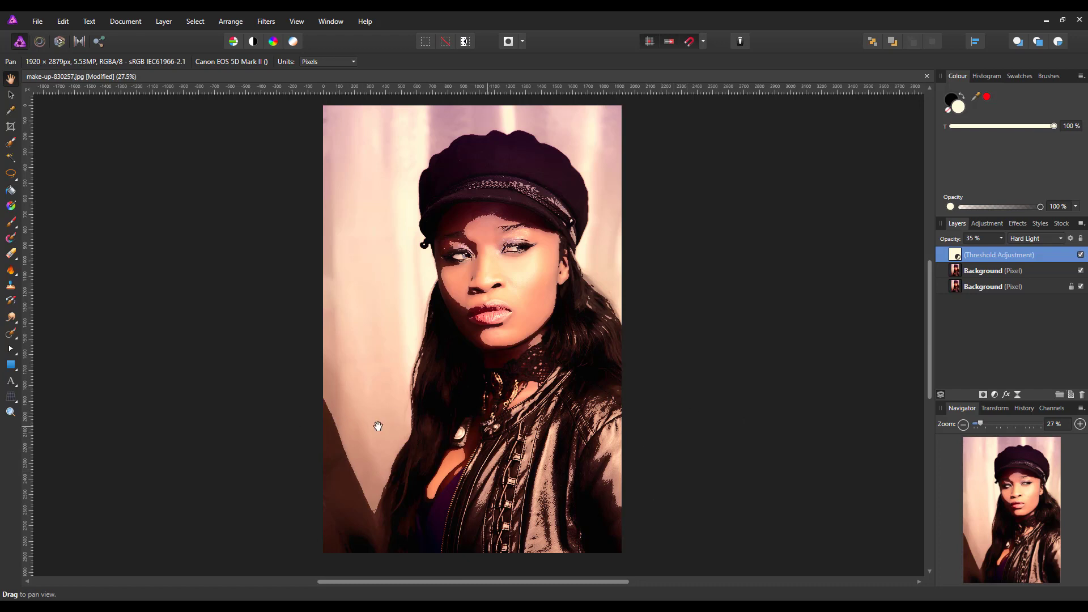
Crop the portrait's lower and left parts away to about 1509 × 1980 px and merge the visible layers into a new pixel layer
{"action": "left_click", "coordinate": [11, 128]}
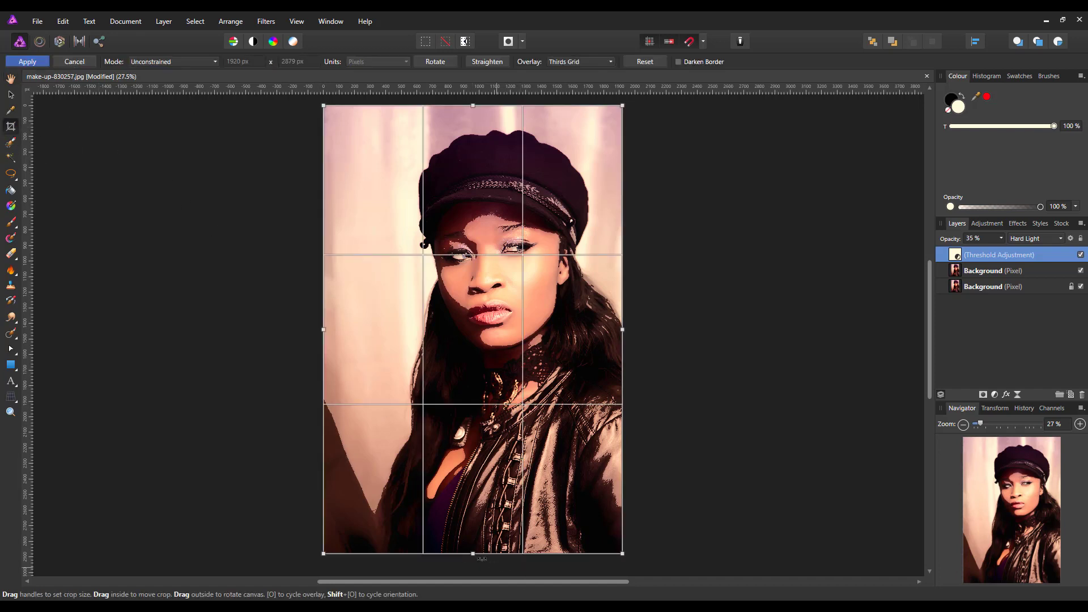
{"action": "left_click_drag", "start_coordinate": [472, 555], "coordinate": [473, 414]}
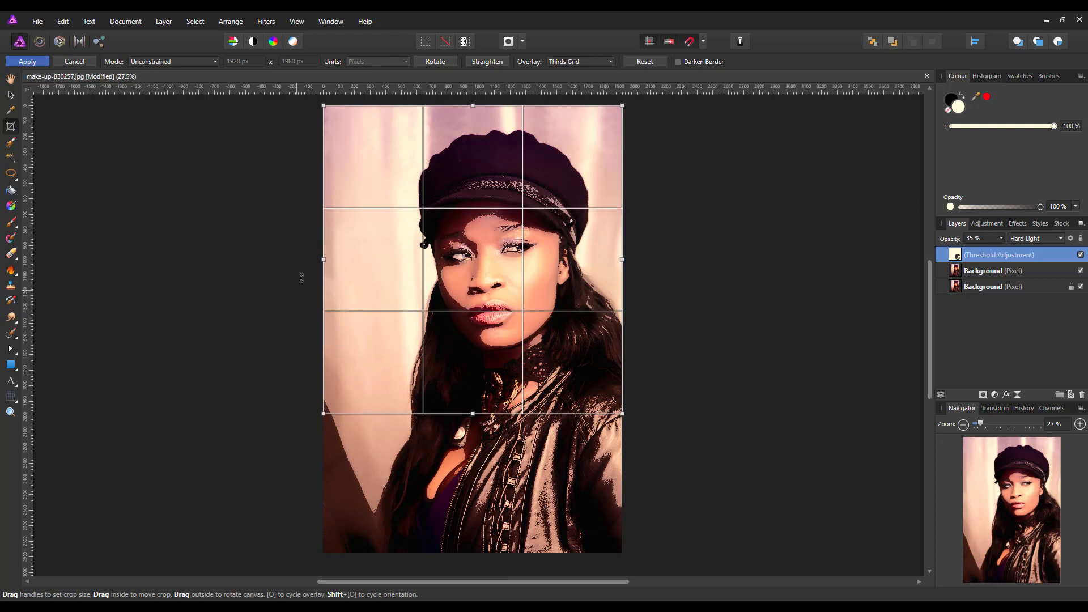
{"action": "left_click_drag", "start_coordinate": [323, 260], "coordinate": [347, 261]}
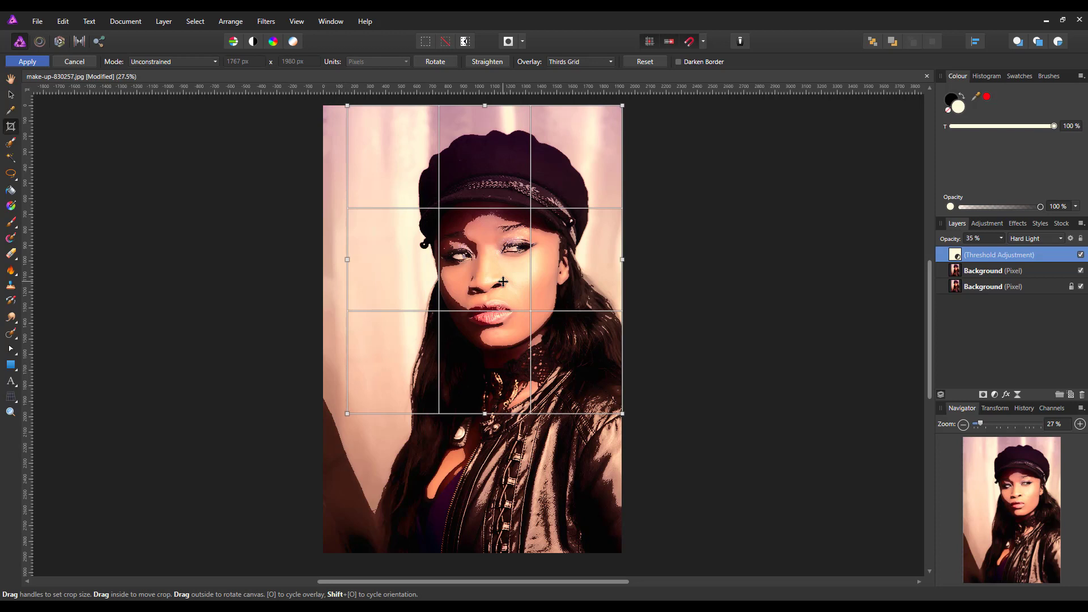
{"action": "left_click_drag", "start_coordinate": [348, 260], "coordinate": [387, 263]}
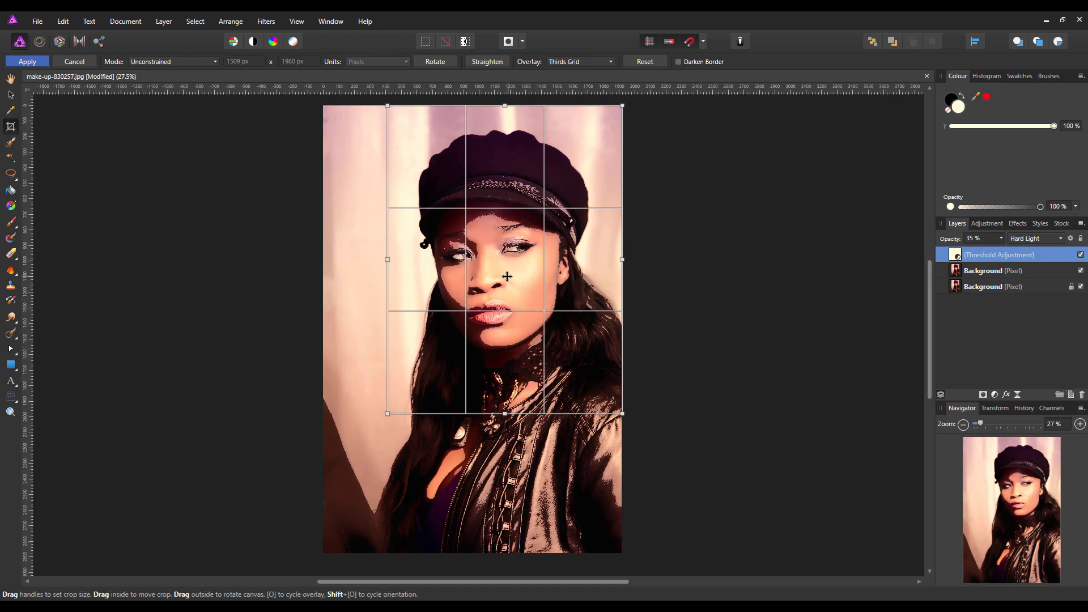
{"action": "key", "text": "h"}
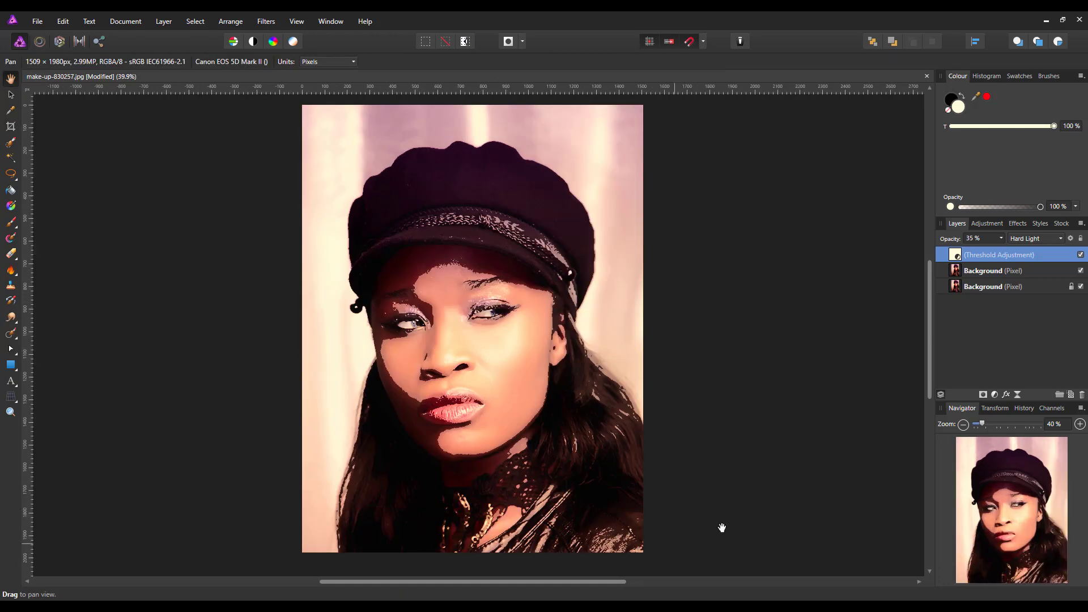
{"action": "right_click", "coordinate": [989, 258]}
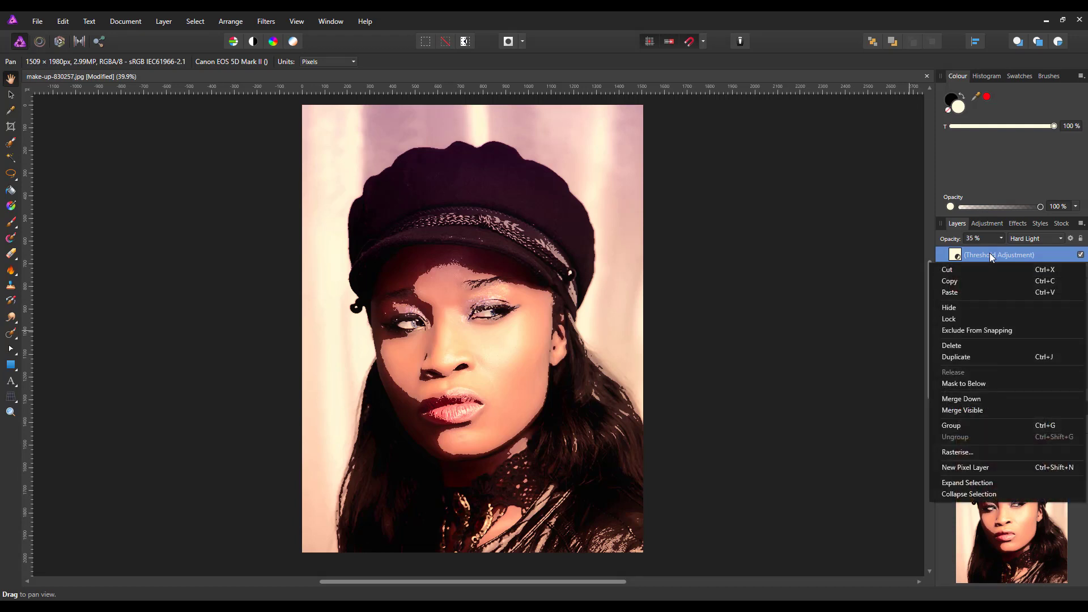
{"action": "left_click", "coordinate": [968, 409]}
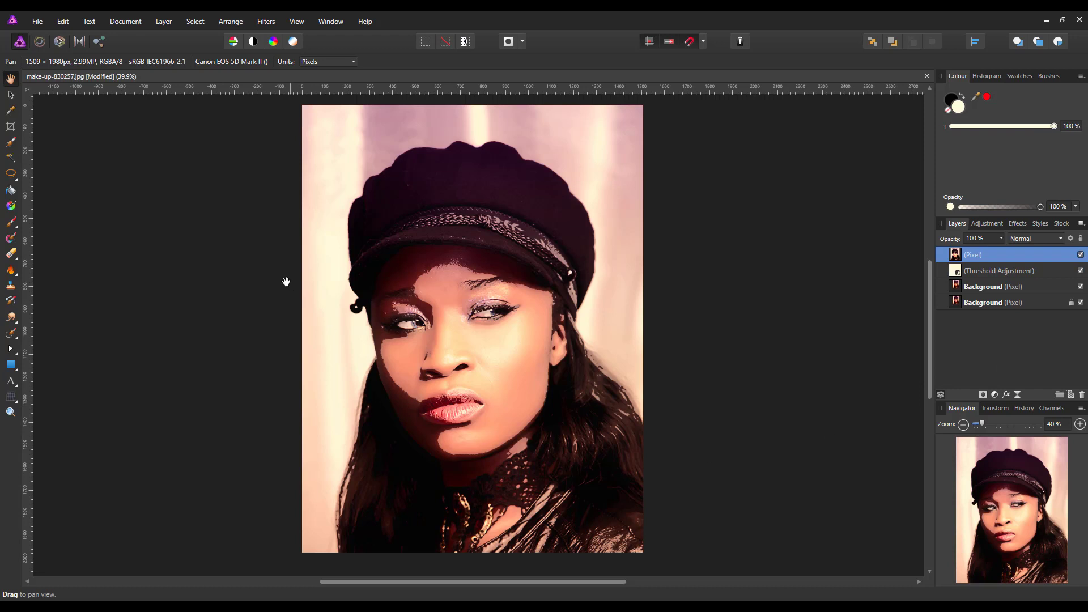
Create a new 2500 × 2000 px photo document at 300 DPI
{"action": "left_click", "coordinate": [36, 22]}
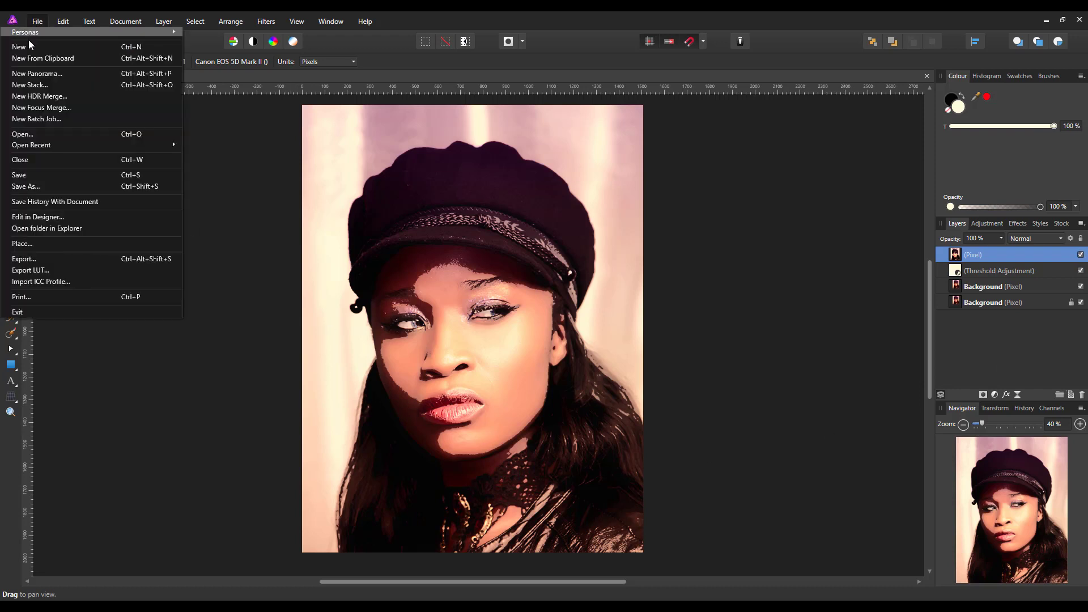
{"action": "left_click", "coordinate": [27, 46]}
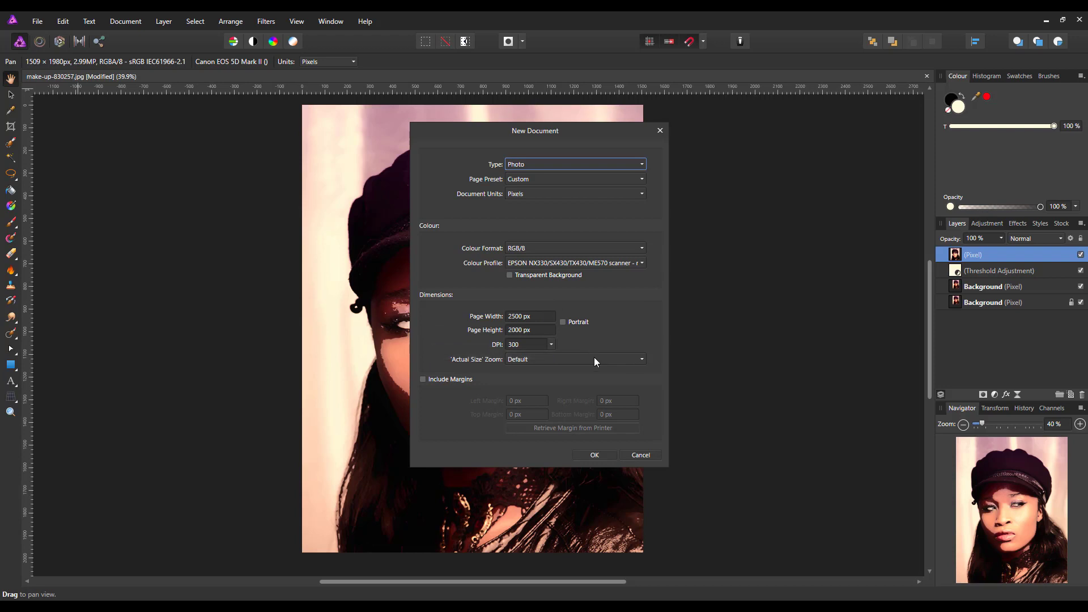
{"action": "left_click", "coordinate": [594, 455]}
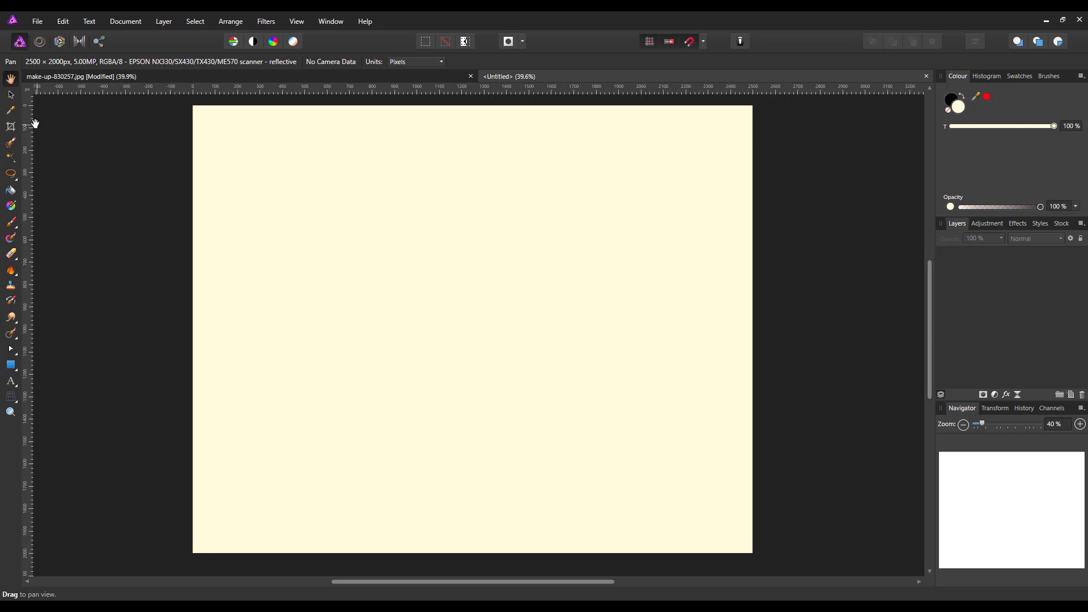
Copy the merged pixel layer from make-up-830257.jpg and paste it into the new untitled document
{"action": "left_click", "coordinate": [395, 76]}
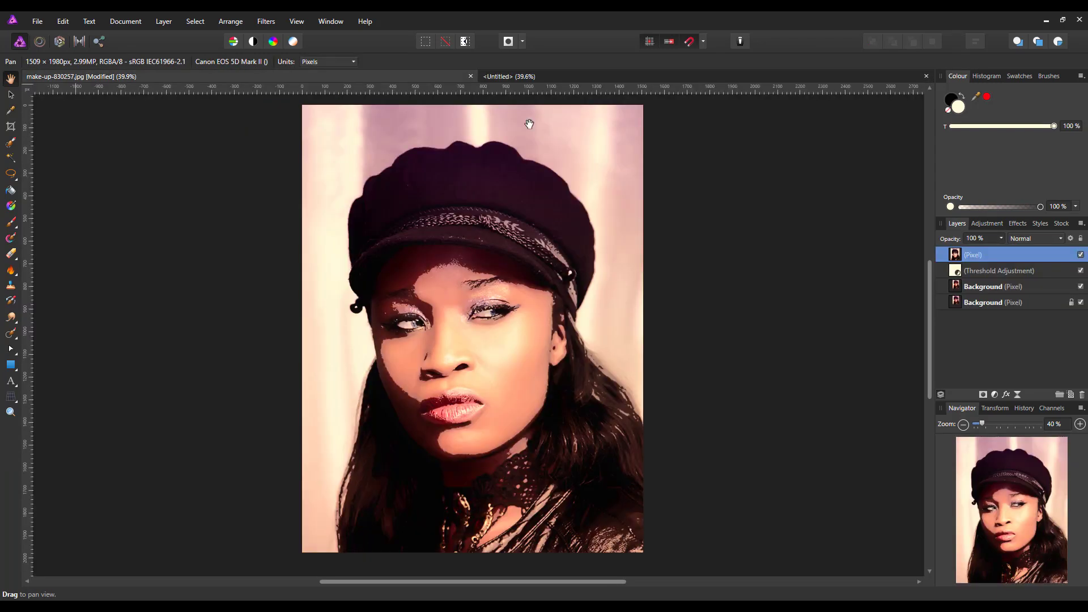
{"action": "right_click", "coordinate": [978, 255]}
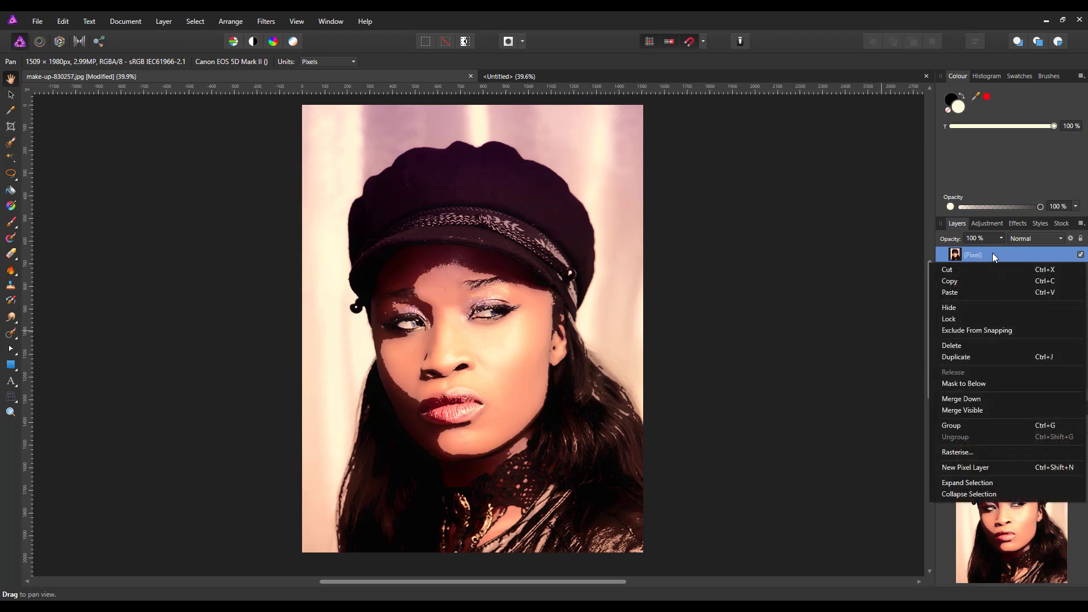
{"action": "left_click", "coordinate": [953, 281]}
{"action": "left_click", "coordinate": [662, 78]}
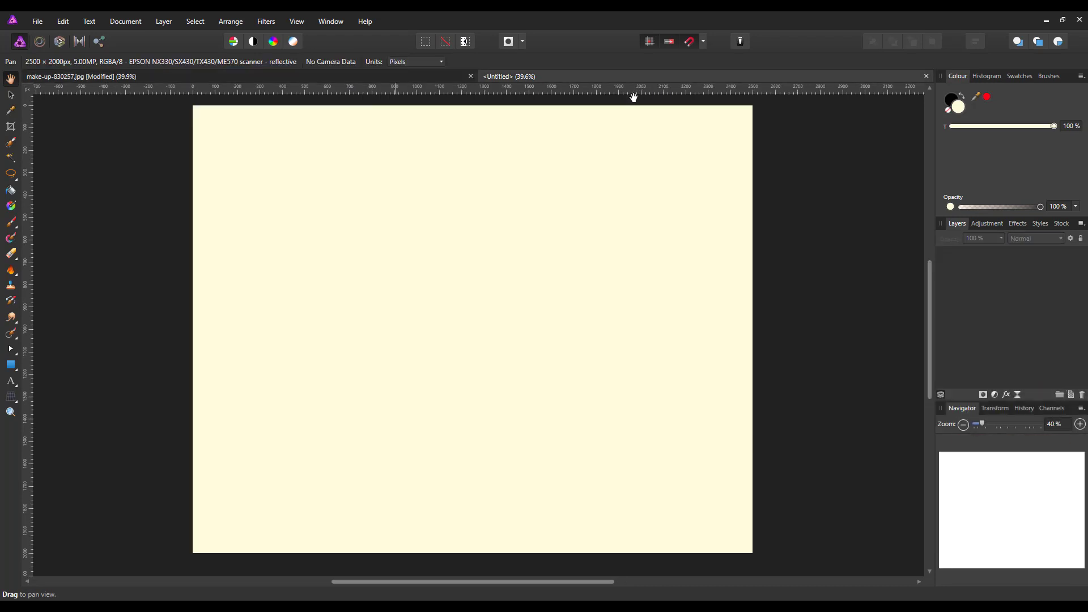
{"action": "left_click", "coordinate": [60, 20]}
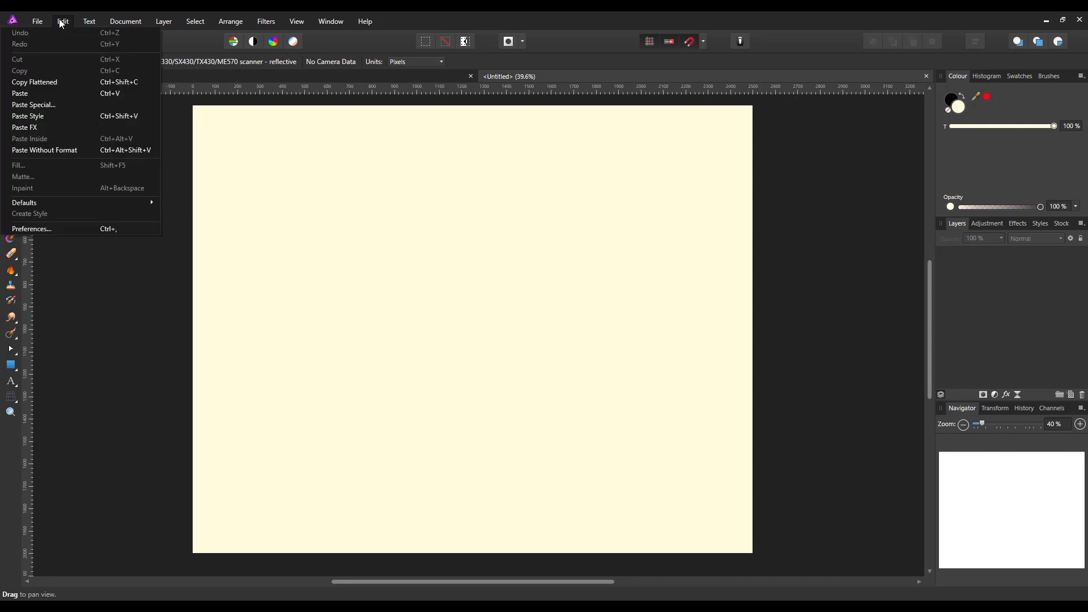
{"action": "left_click", "coordinate": [22, 97]}
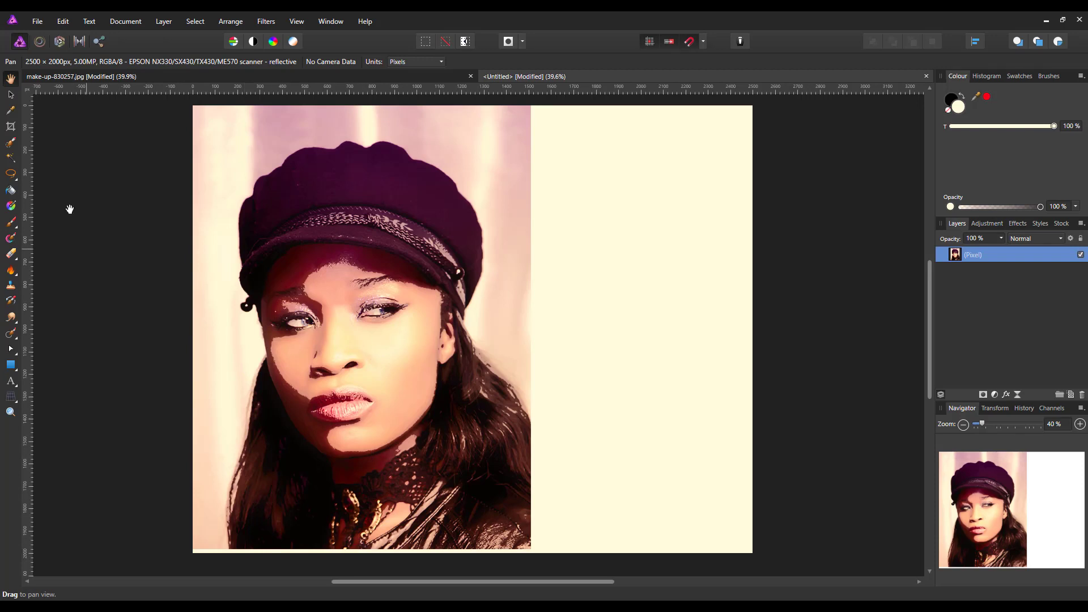
Scale the pasted portrait down to about half its size and place it in the canvas's lower-right corner
{"action": "left_click", "coordinate": [11, 95]}
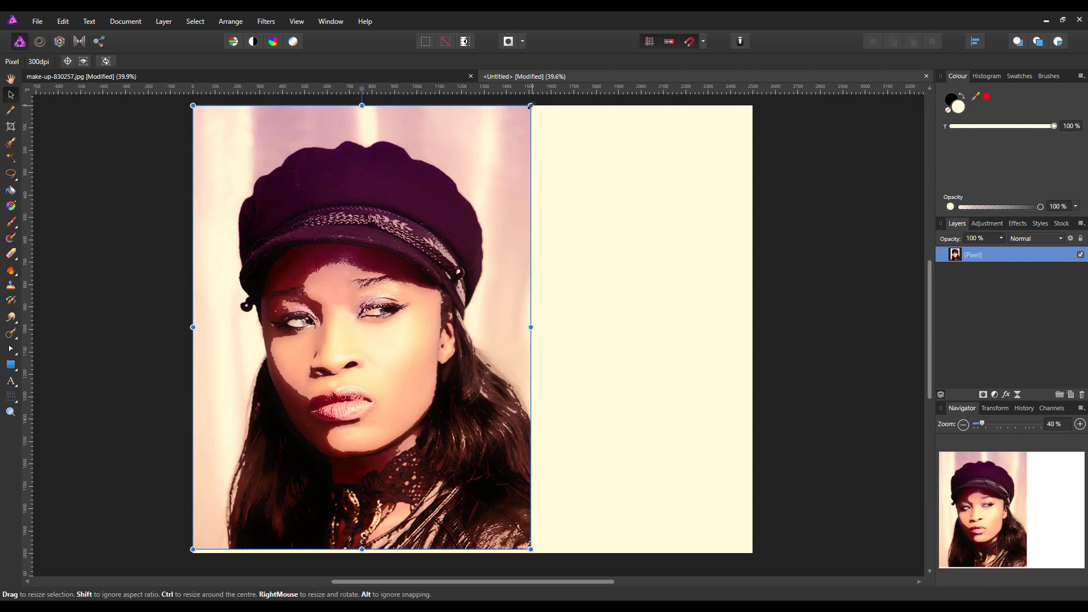
{"action": "left_click_drag", "start_coordinate": [526, 107], "coordinate": [435, 204]}
{"action": "left_click_drag", "start_coordinate": [360, 371], "coordinate": [665, 484]}
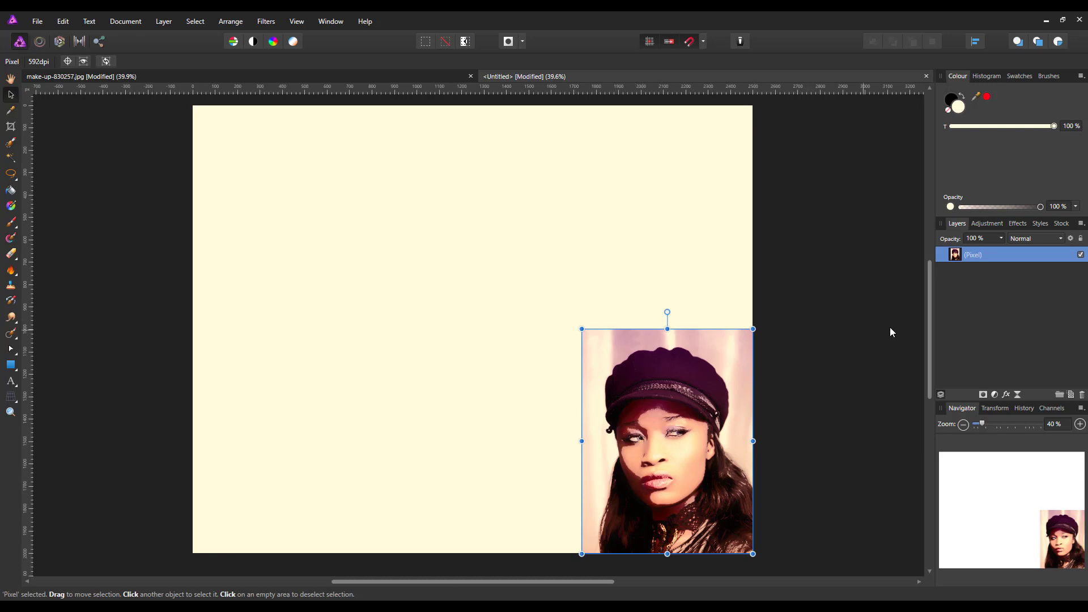
Add a mask to the portrait layer and paint on it in black to fade the portrait's outer backdrop edges
{"action": "left_click", "coordinate": [984, 395]}
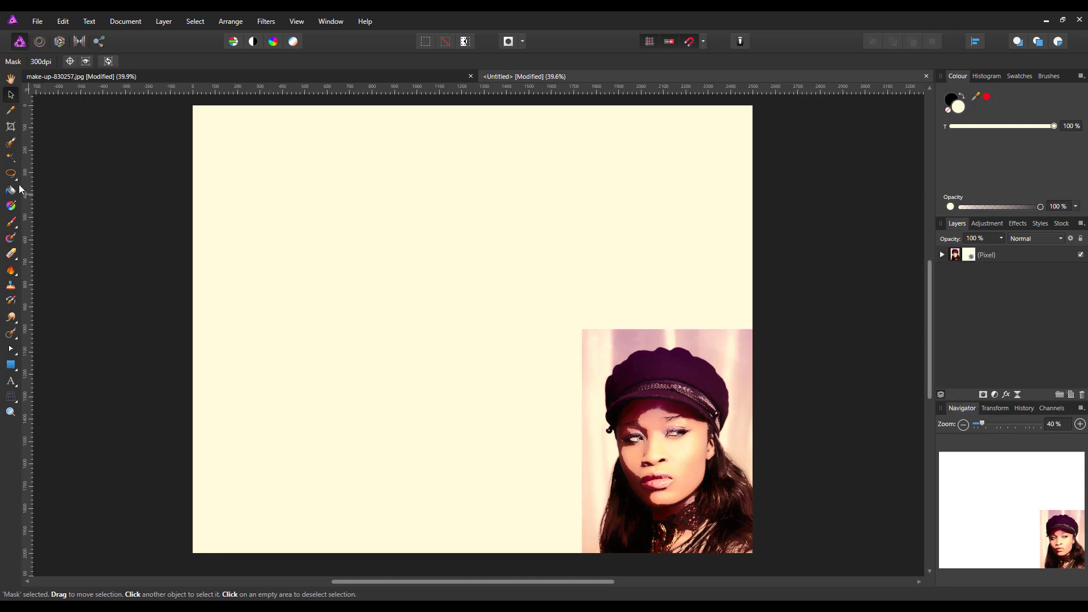
{"action": "left_click", "coordinate": [10, 222]}
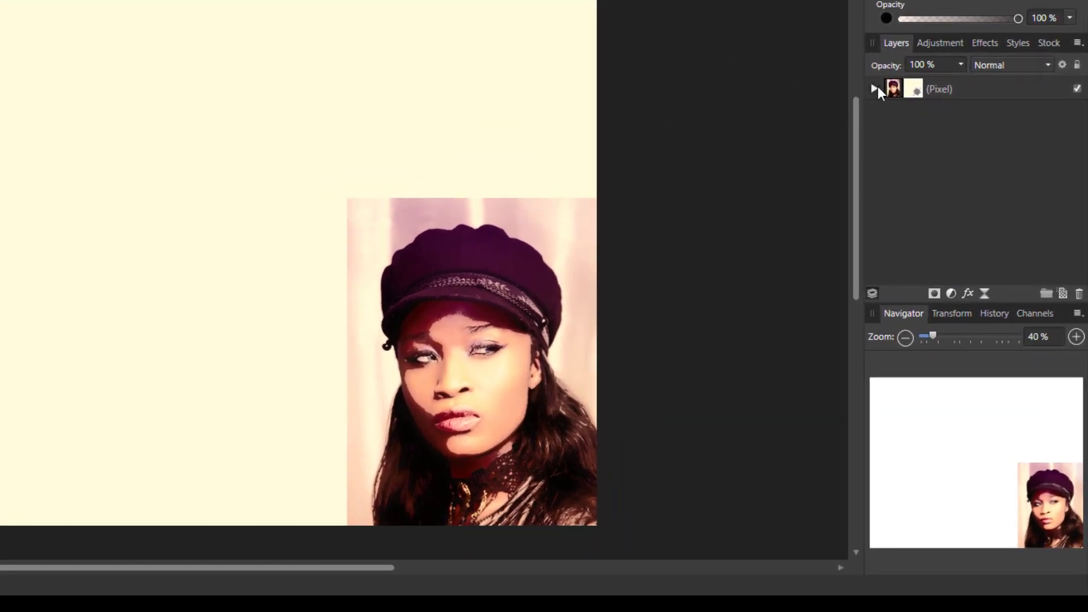
{"action": "left_click", "coordinate": [874, 89]}
{"action": "left_click", "coordinate": [920, 110]}
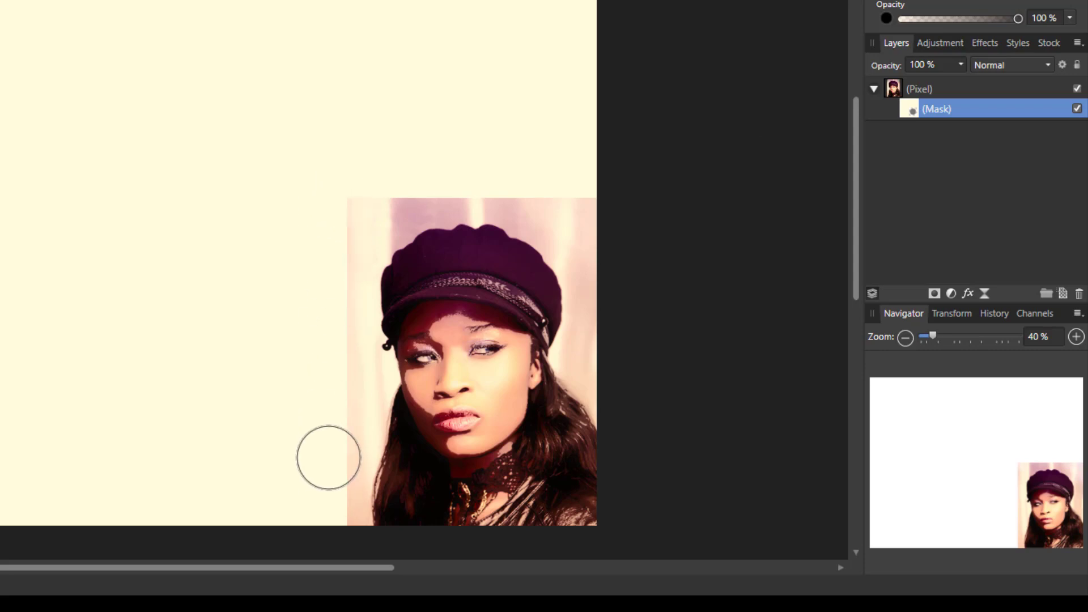
{"action": "mouse_move", "coordinate": [328, 457]}
{"action": "left_mouse_down"}
{"action": "mouse_move", "coordinate": [335, 521]}
{"action": "mouse_move", "coordinate": [322, 484]}
{"action": "mouse_move", "coordinate": [333, 480]}
{"action": "mouse_move", "coordinate": [312, 512]}
{"action": "left_mouse_up"}
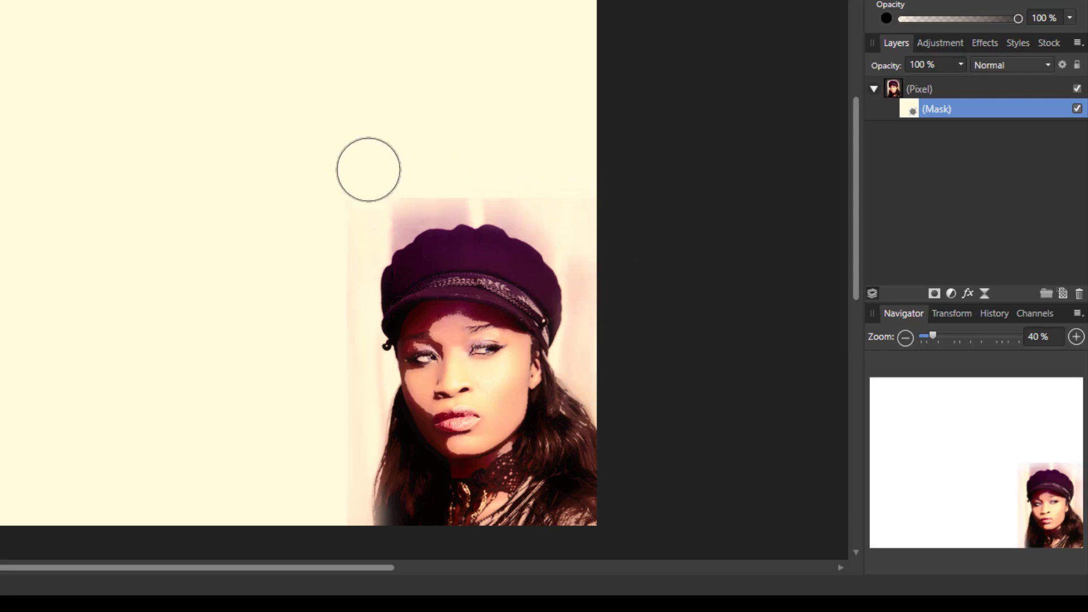
Paint away the remaining backdrop around the hat and hair on the mask with progressively smaller brushes, undoing the last stroke over the hat
{"action": "key", "text": "bracketleft"}
{"action": "key", "text": "bracketleft"}
{"action": "key", "text": "bracketleft"}
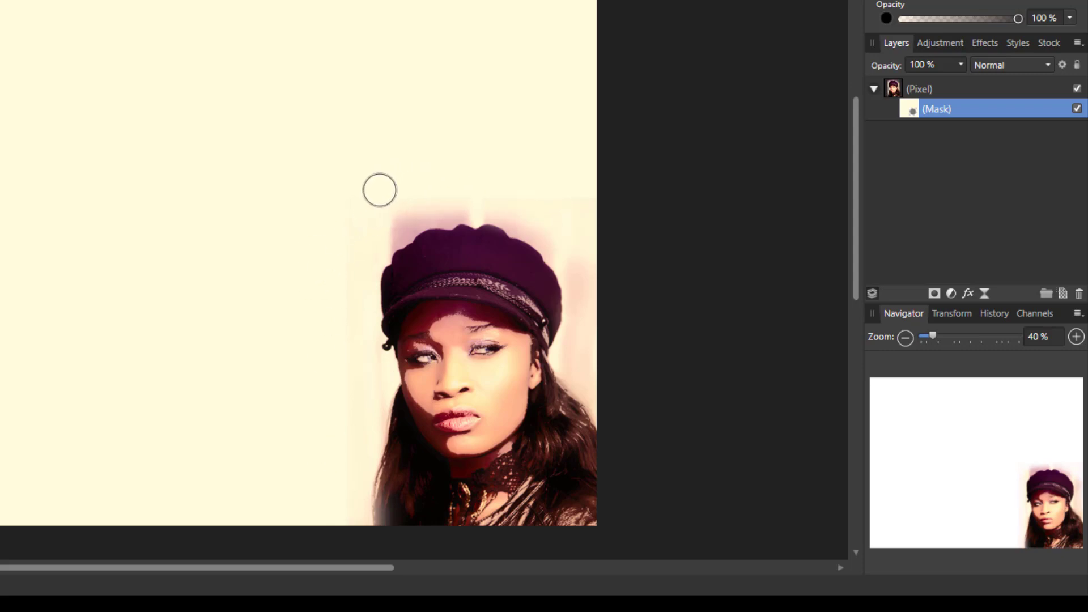
{"action": "key", "text": "bracketleft"}
{"action": "key", "text": "bracketleft"}
{"action": "key", "text": "bracketleft"}
{"action": "key", "text": "bracketleft"}
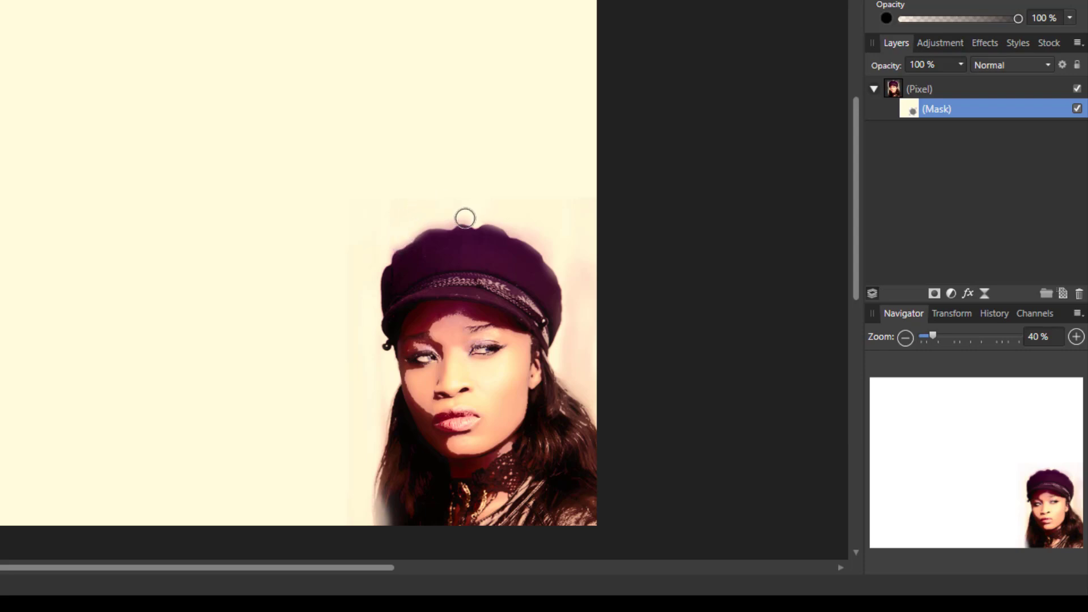
{"action": "left_click_drag", "start_coordinate": [521, 230], "coordinate": [541, 263]}
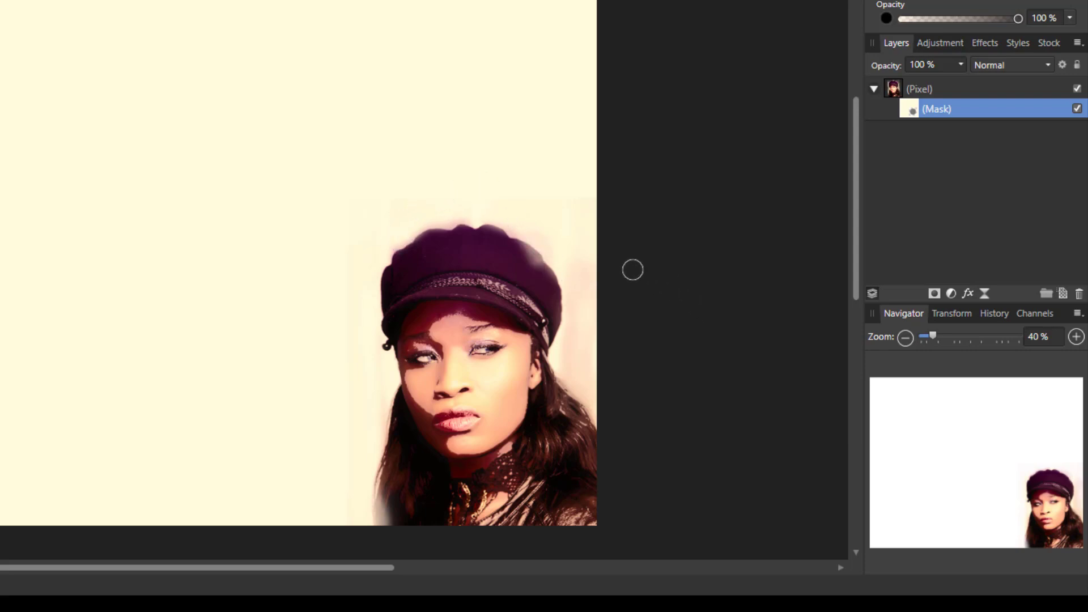
{"action": "key", "text": "ctrl+z"}
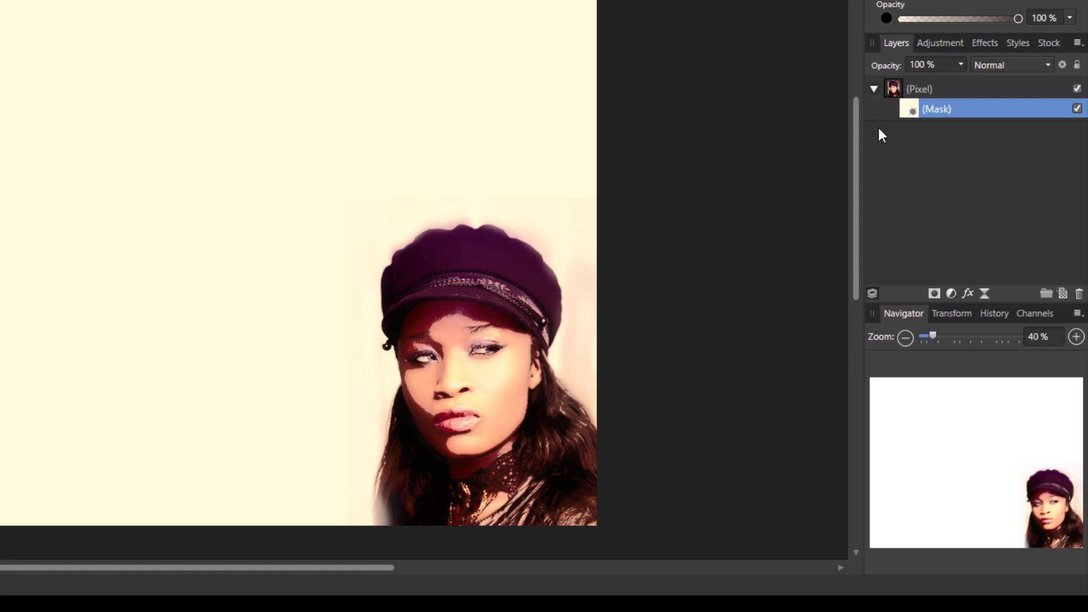
Duplicate the masked portrait layer together with its mask
{"action": "left_click", "coordinate": [874, 89]}
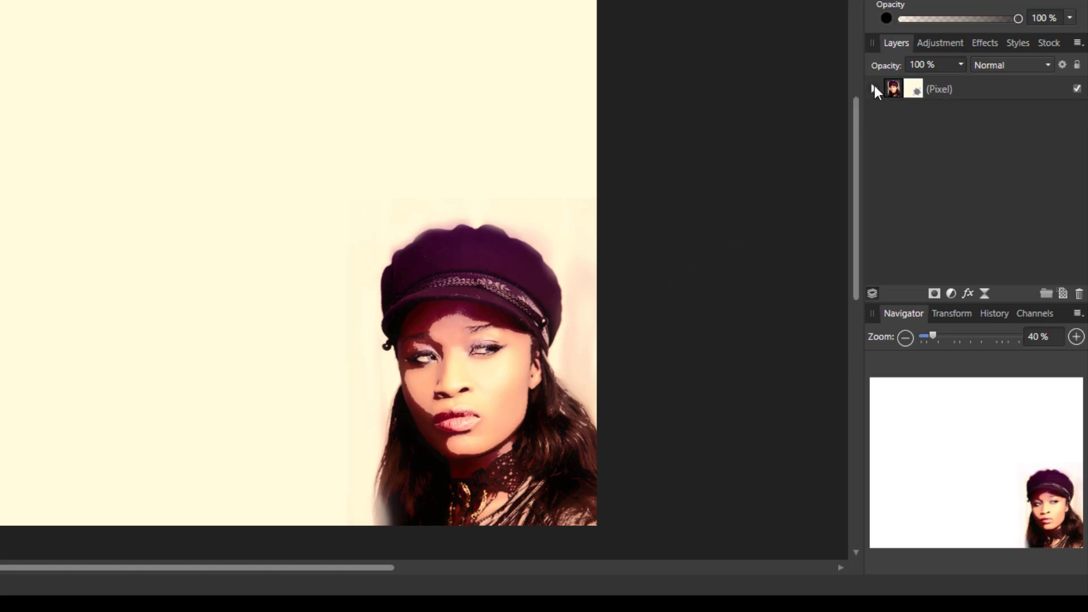
{"action": "left_click", "coordinate": [972, 92]}
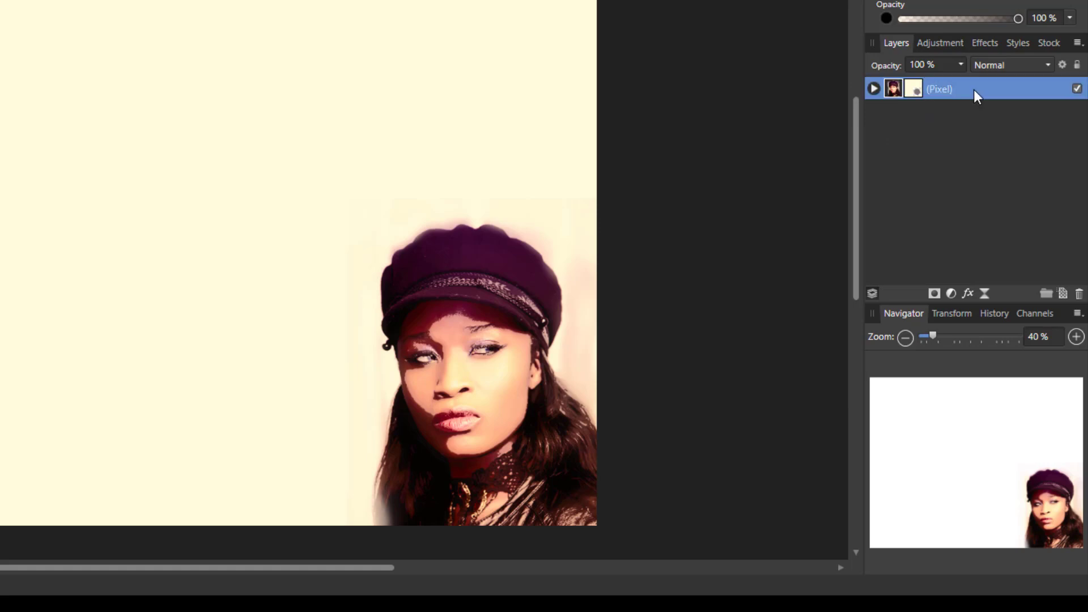
{"action": "right_click", "coordinate": [972, 93]}
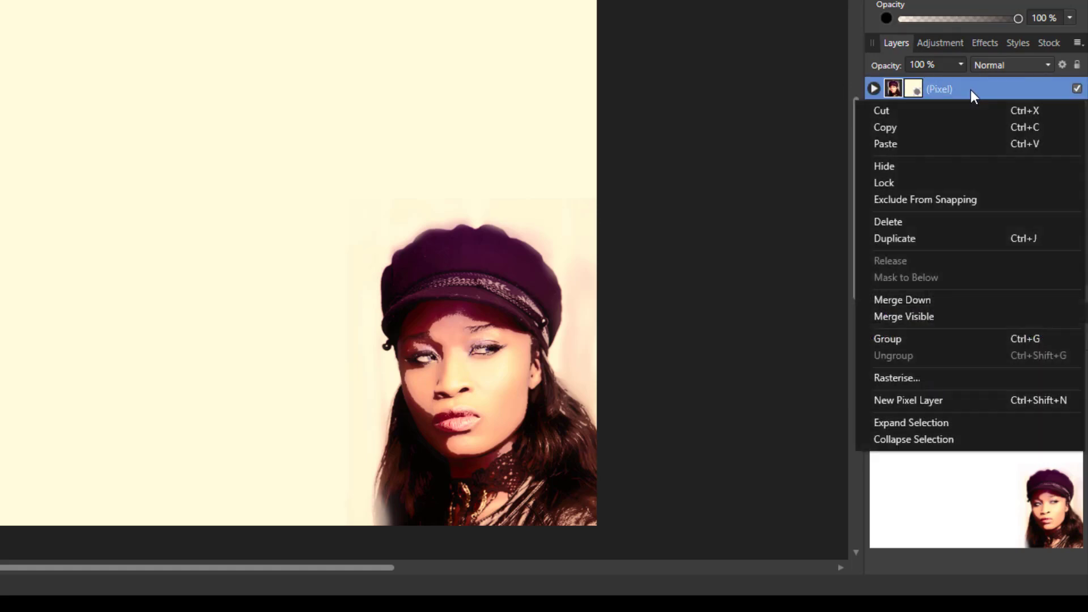
{"action": "left_click", "coordinate": [893, 240]}
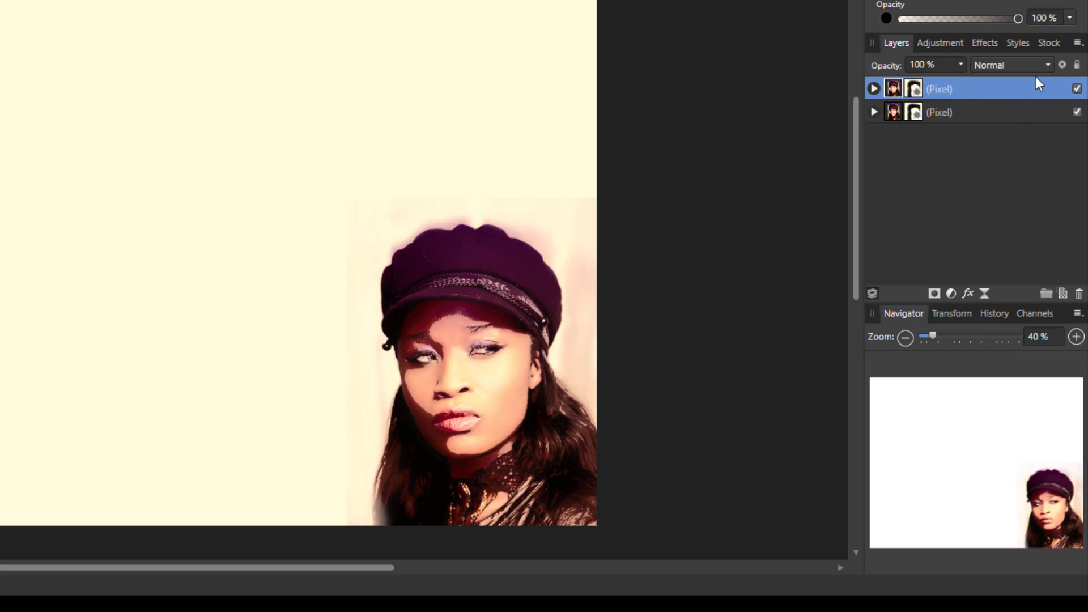
Set the duplicated portrait layer's blend mode to Screen and its opacity to 31%
{"action": "left_click", "coordinate": [1048, 67]}
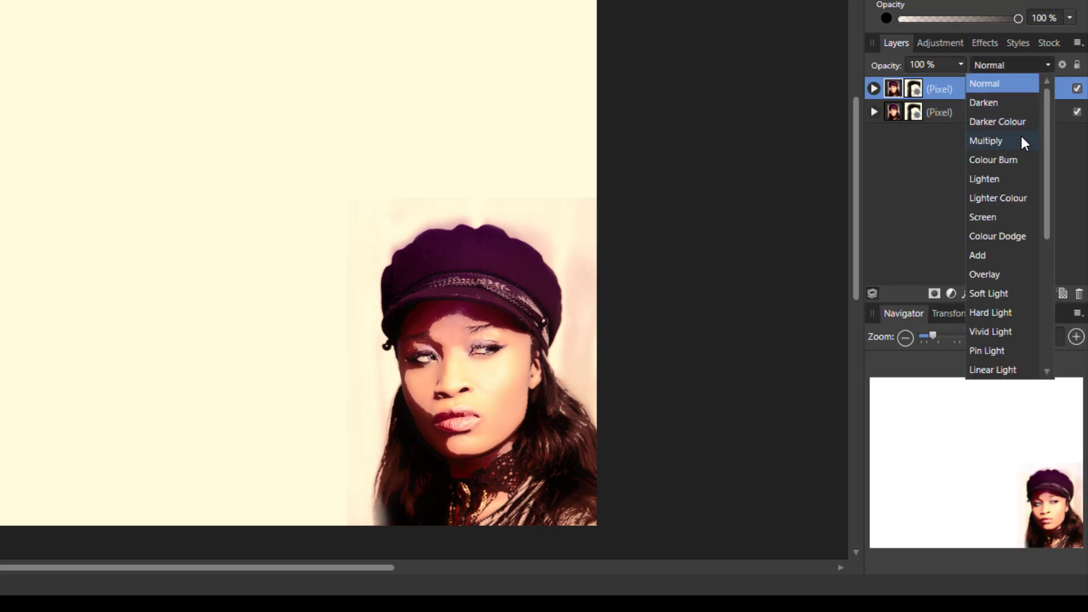
{"action": "left_click", "coordinate": [988, 222]}
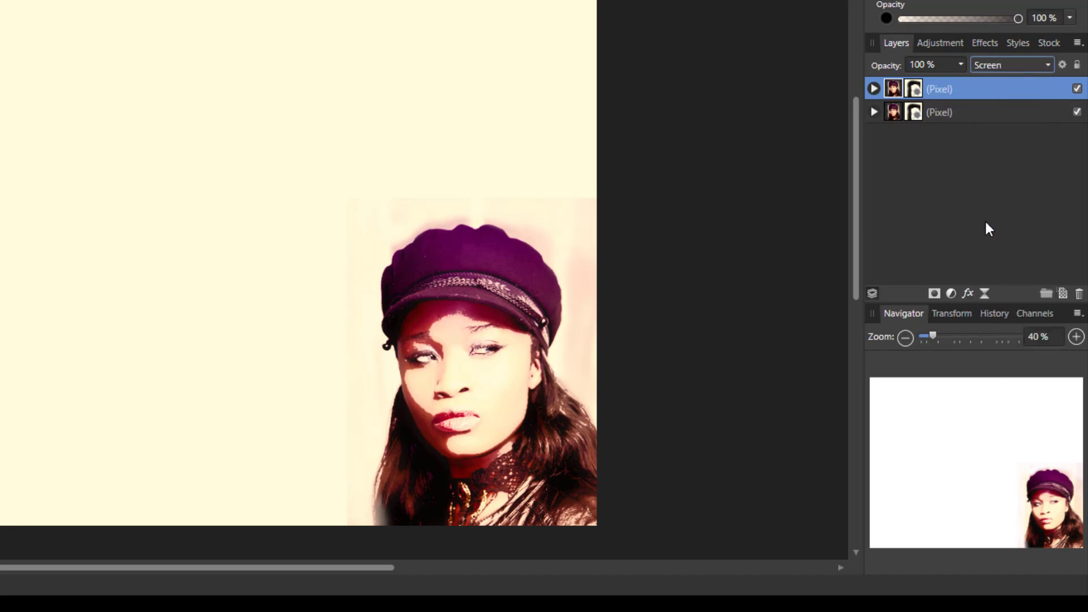
{"action": "left_click", "coordinate": [962, 65]}
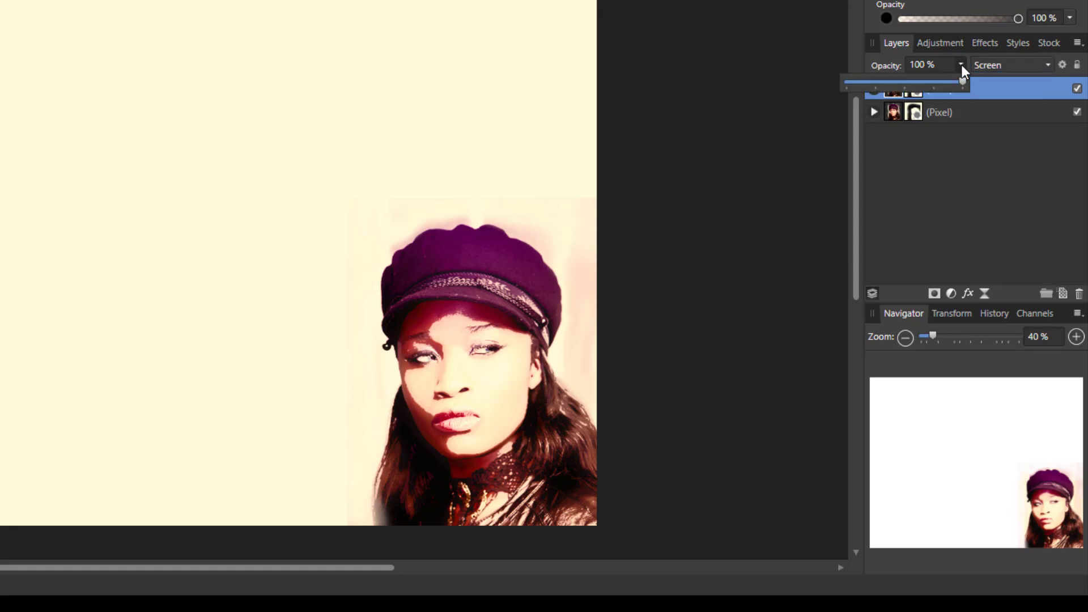
{"action": "left_click_drag", "start_coordinate": [962, 79], "coordinate": [949, 80]}
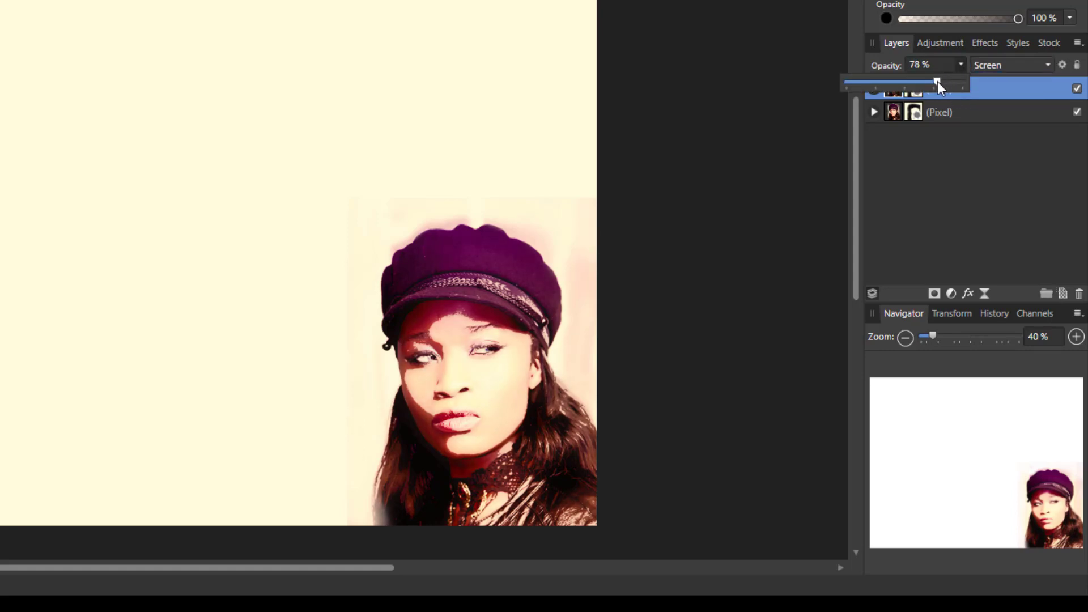
{"action": "left_click_drag", "start_coordinate": [918, 83], "coordinate": [872, 86]}
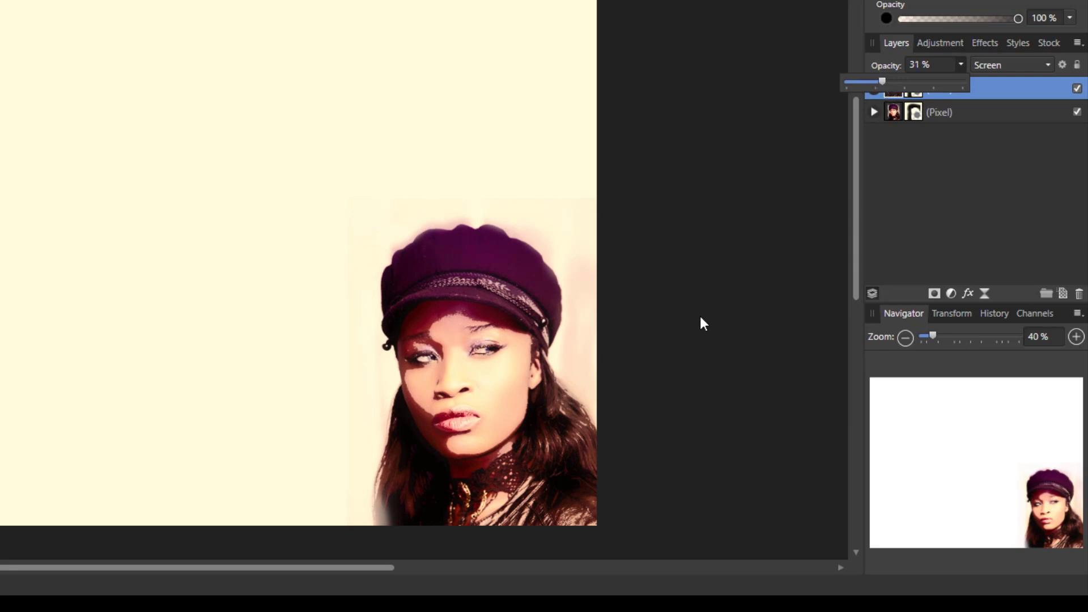
{"action": "left_click", "coordinate": [855, 191]}
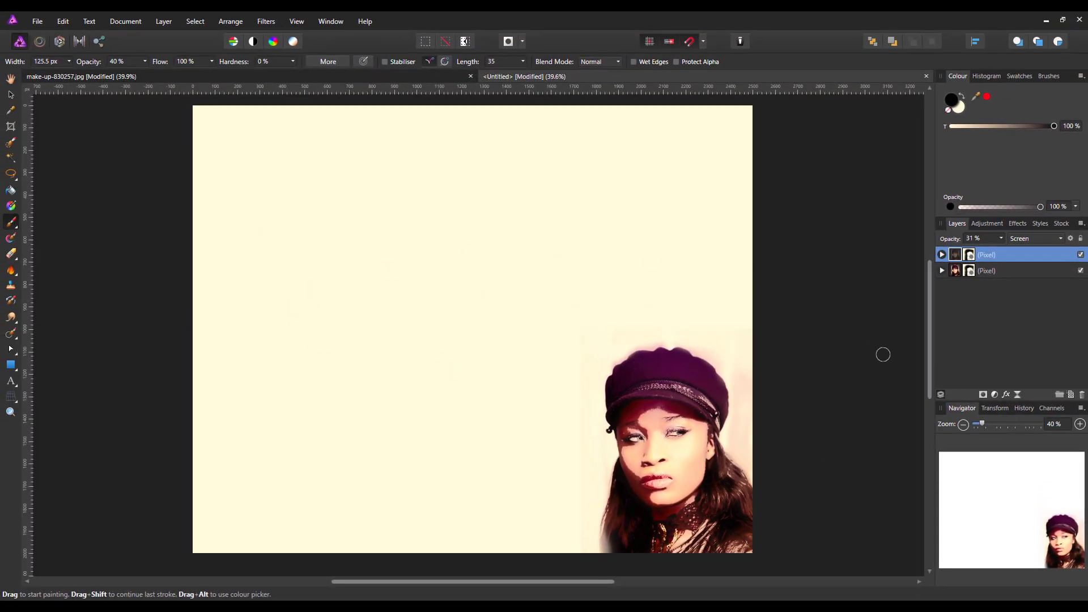
Group the two masked portrait layers
{"action": "left_click", "coordinate": [1026, 270], "text": "shift"}
{"action": "right_click", "coordinate": [1017, 253]}
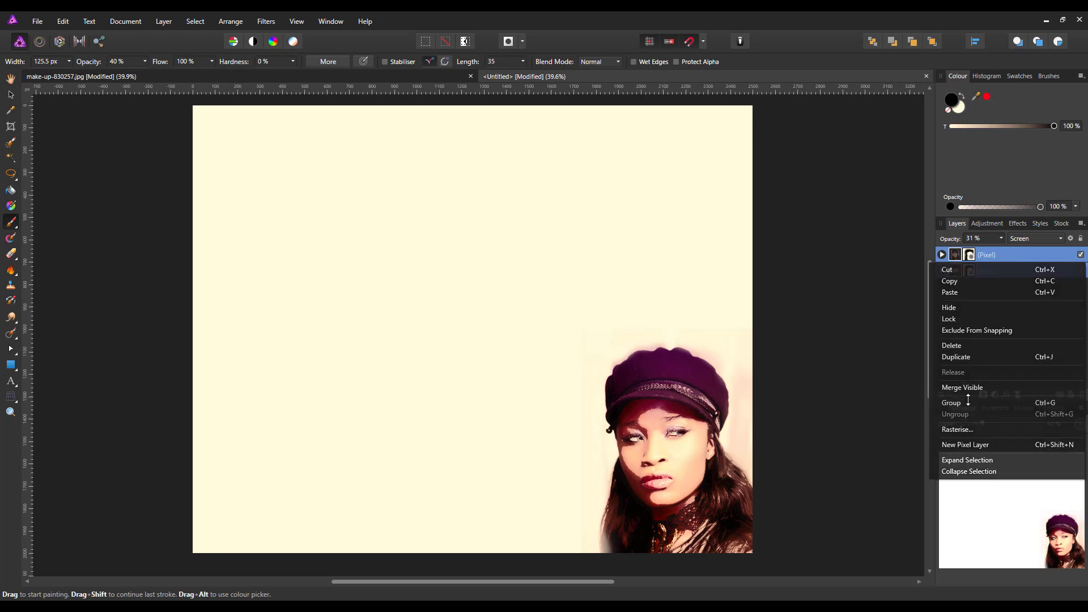
{"action": "left_click", "coordinate": [968, 402]}
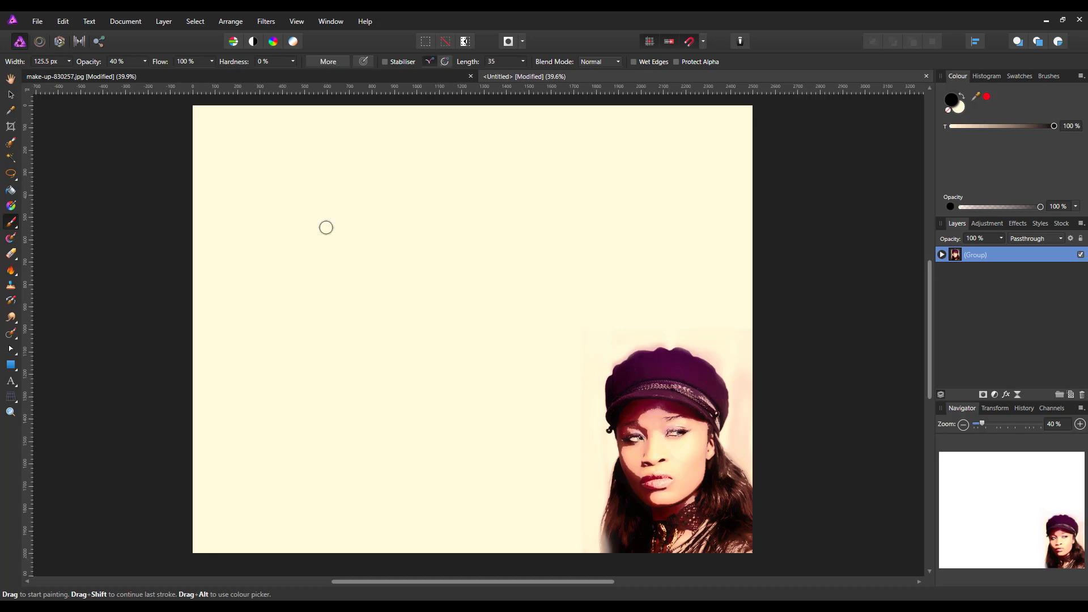
Close make-up-830257.jpg without saving its changes and reopen the original image from the recent files
{"action": "left_click", "coordinate": [471, 76]}
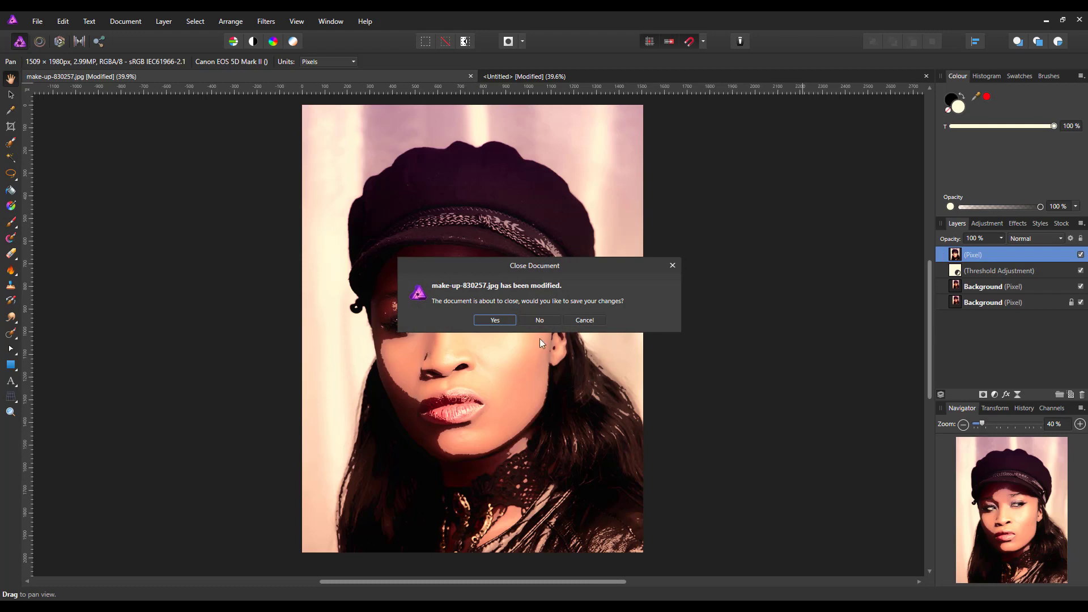
{"action": "left_click", "coordinate": [539, 321]}
{"action": "left_click", "coordinate": [35, 22]}
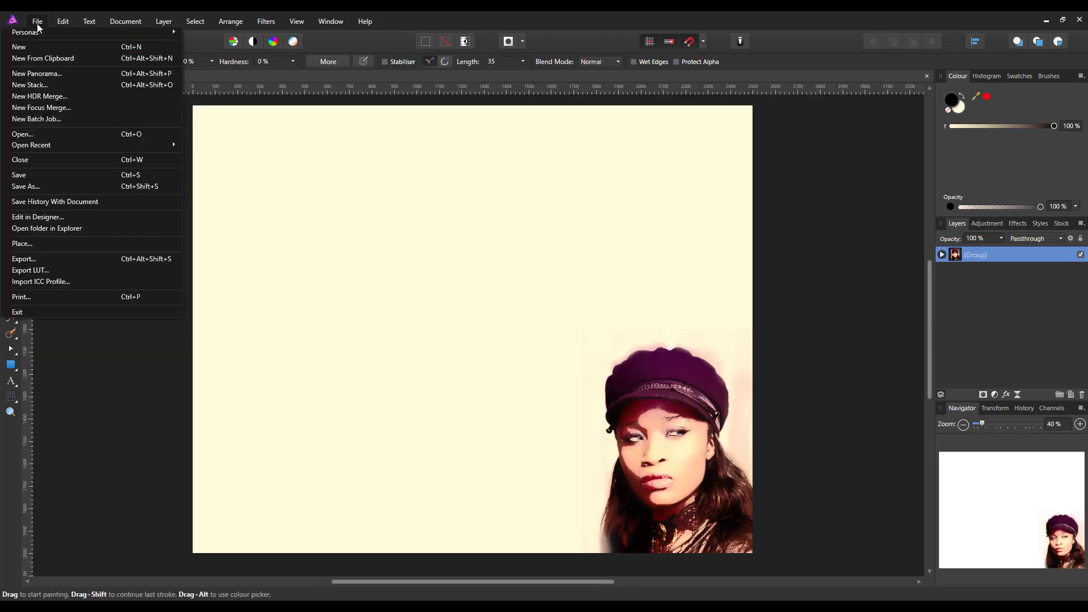
{"action": "mouse_move", "coordinate": [121, 148]}
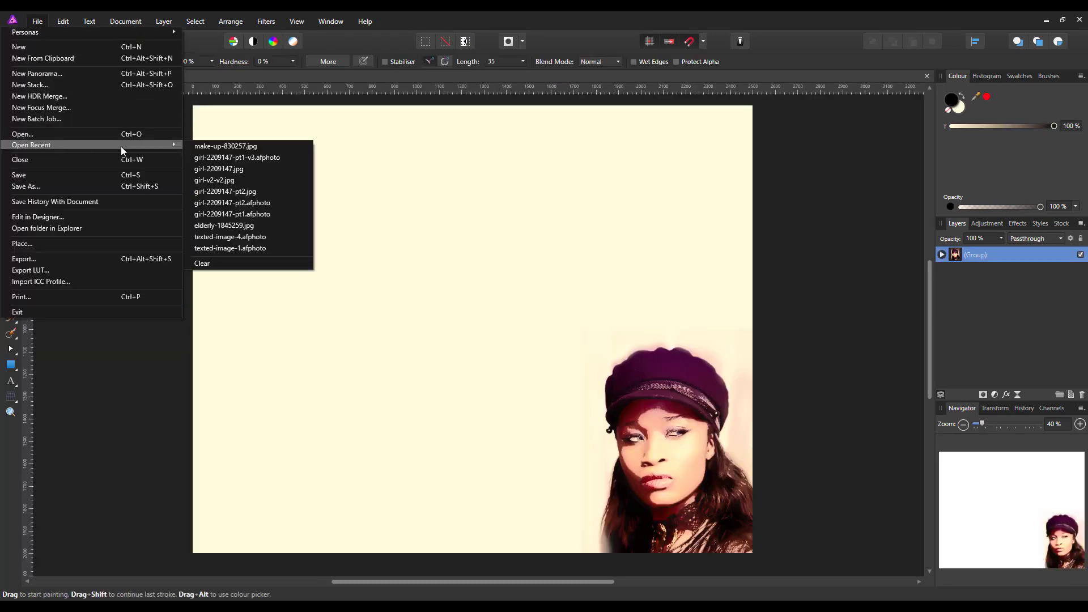
{"action": "left_click", "coordinate": [197, 146]}
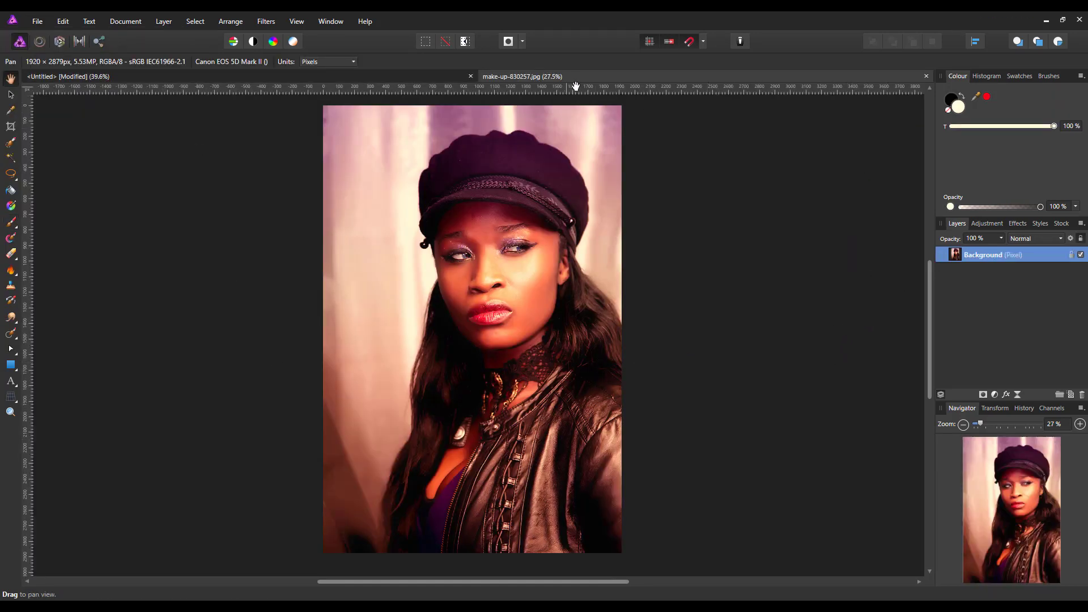
Copy the Background layer of make-up-830257.jpg and paste it into the untitled composition above the portrait group
{"action": "right_click", "coordinate": [1004, 257]}
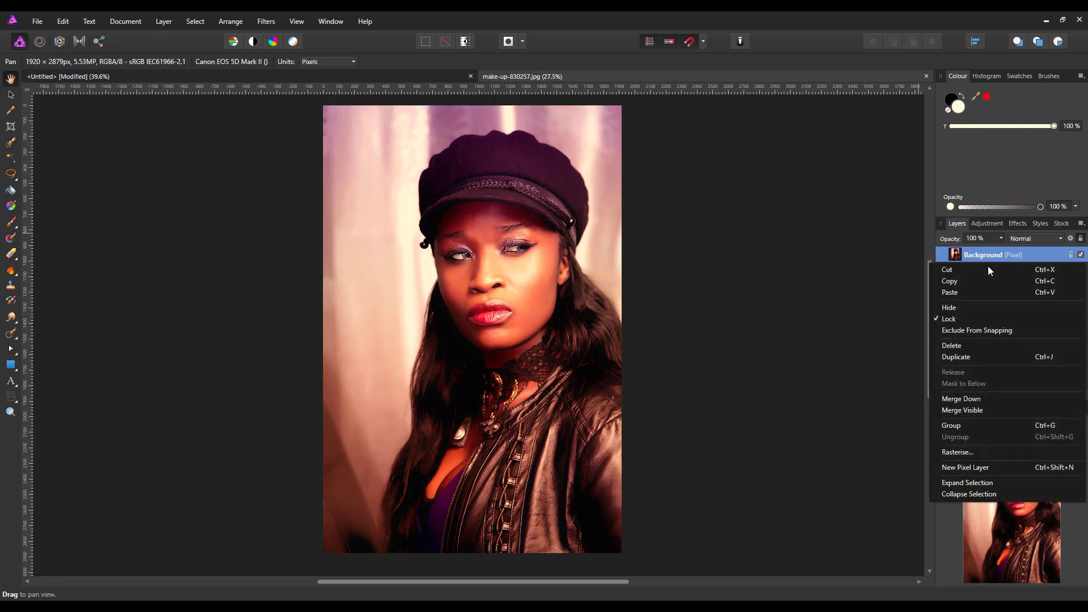
{"action": "left_click", "coordinate": [958, 281]}
{"action": "left_click", "coordinate": [383, 76]}
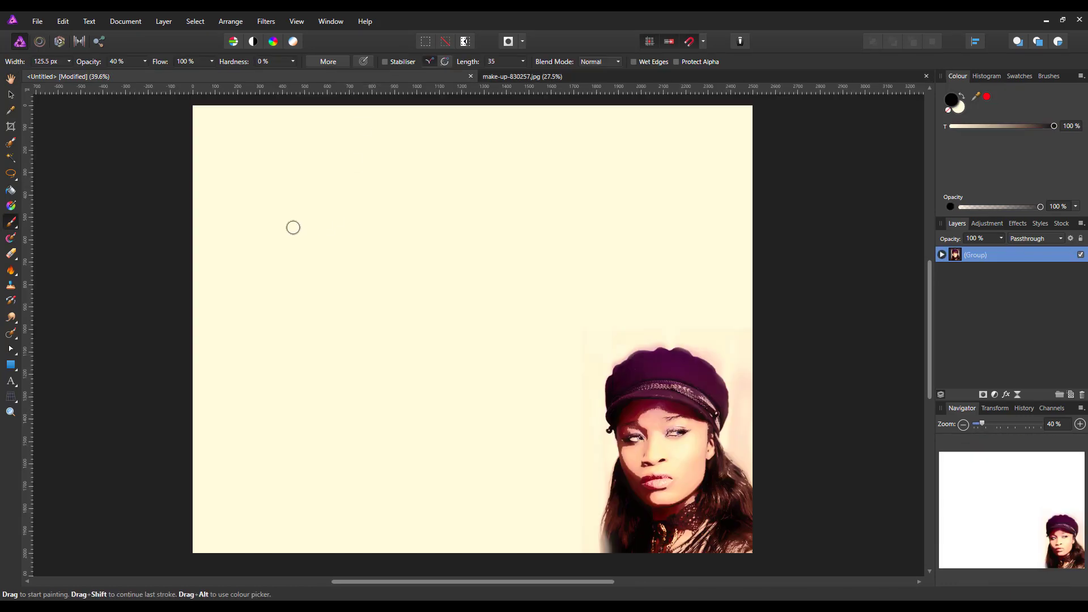
{"action": "left_click", "coordinate": [61, 21]}
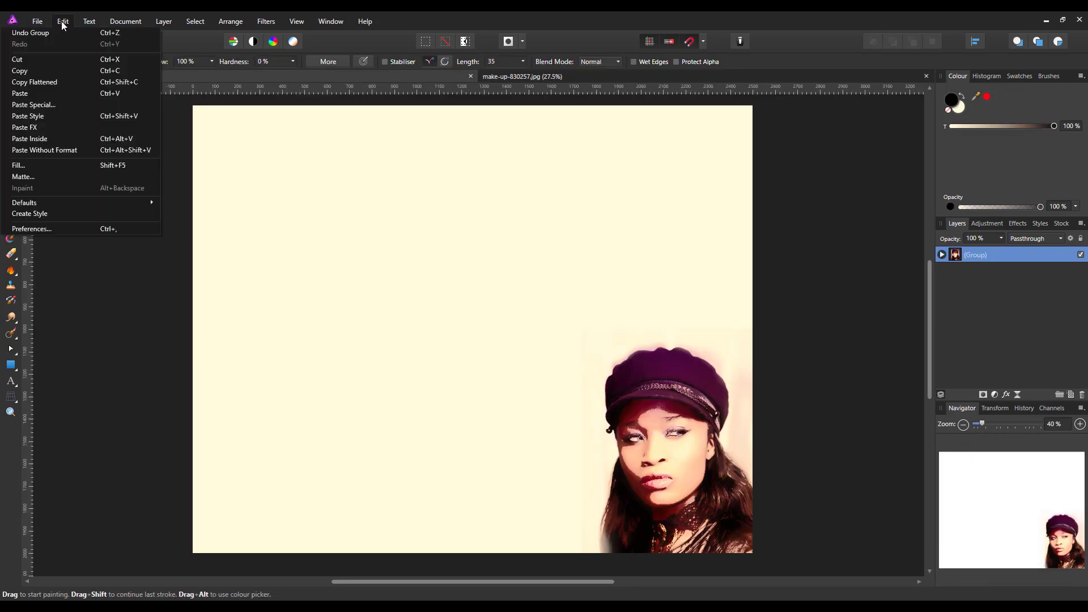
{"action": "left_click", "coordinate": [29, 93]}
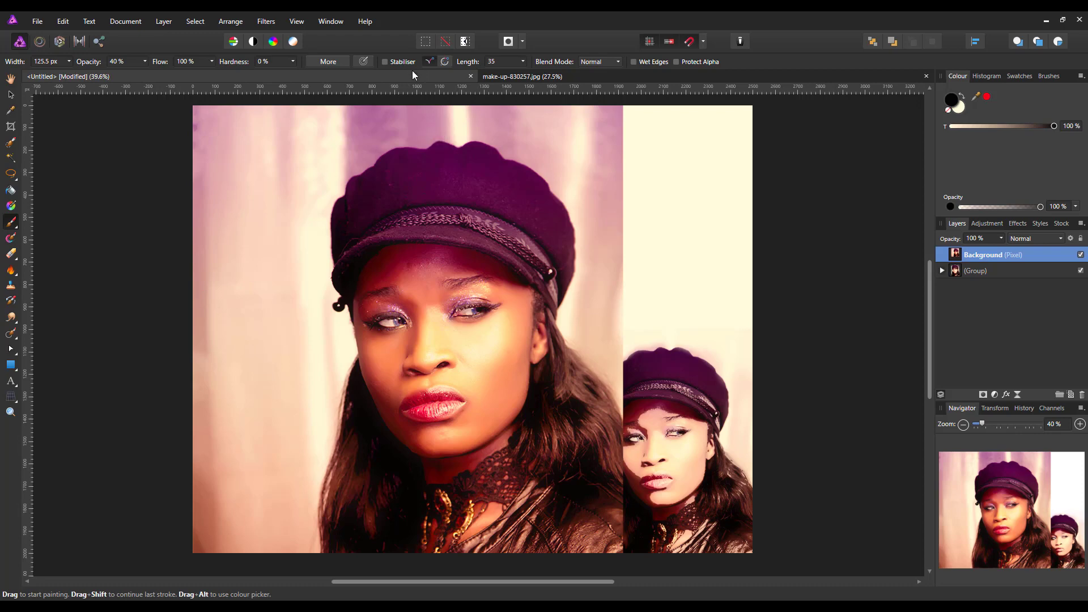
Flip the pasted Background portrait horizontally and hide the small portrait's group
{"action": "left_click", "coordinate": [228, 24]}
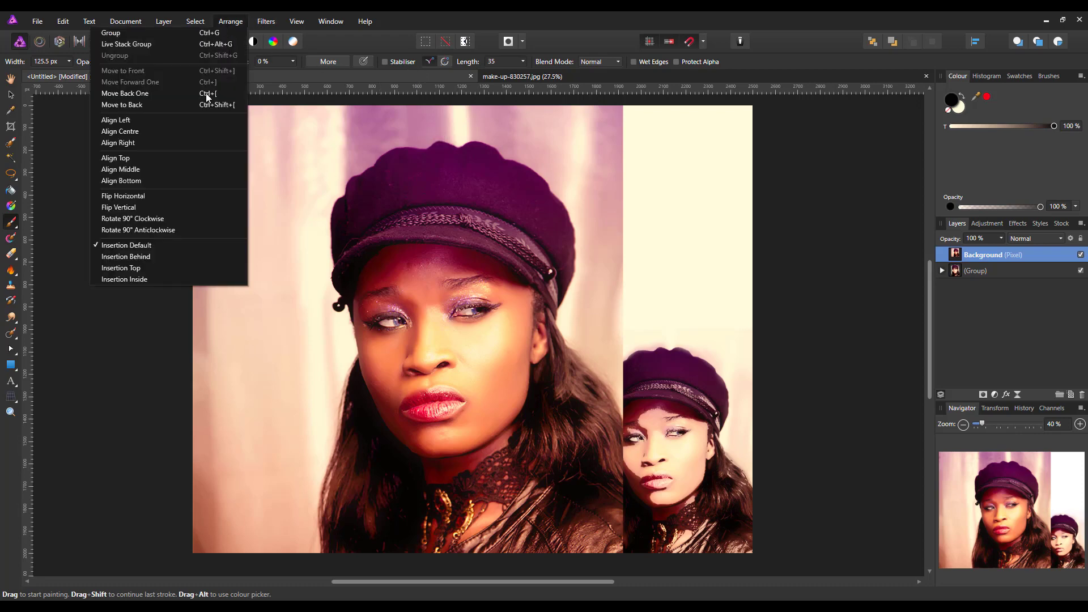
{"action": "left_click", "coordinate": [178, 196]}
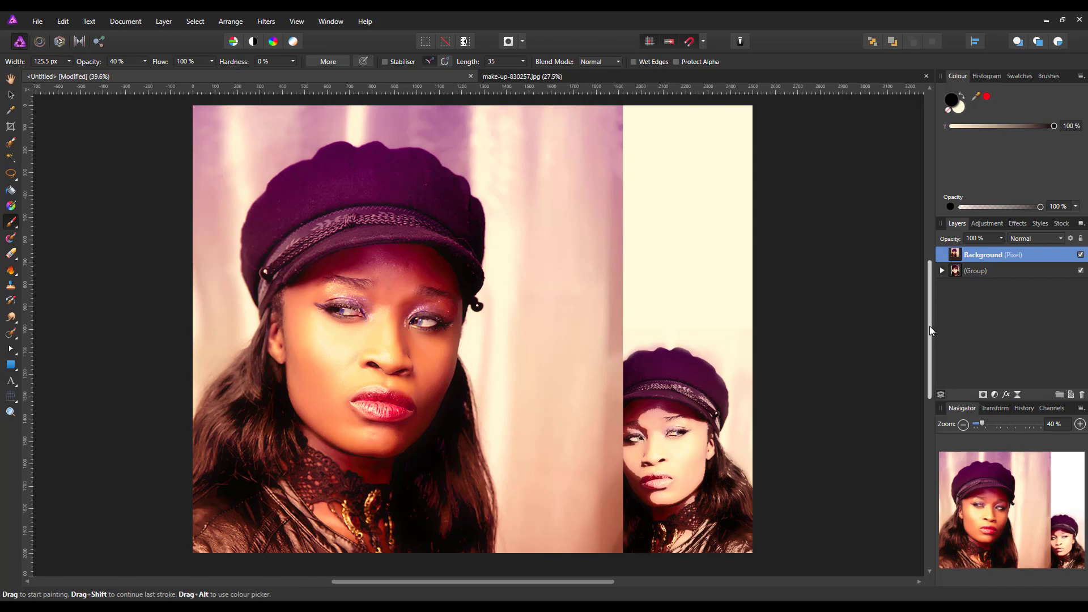
{"action": "mouse_move", "coordinate": [930, 321]}
{"action": "left_mouse_down"}
{"action": "mouse_move", "coordinate": [932, 384]}
{"action": "mouse_move", "coordinate": [930, 296]}
{"action": "mouse_move", "coordinate": [931, 321]}
{"action": "left_mouse_up"}
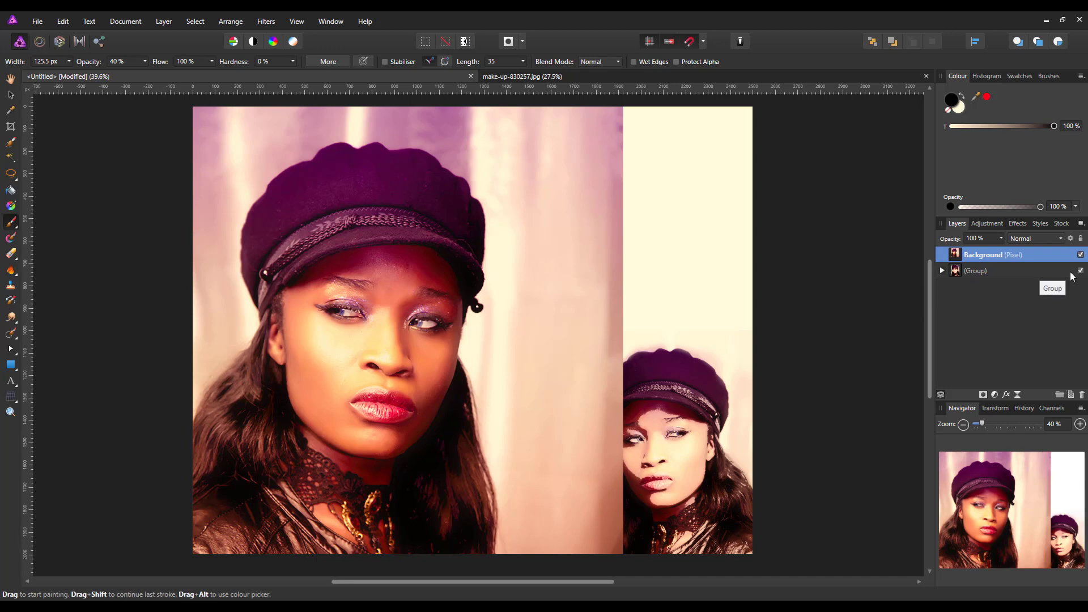
{"action": "left_click", "coordinate": [1019, 272]}
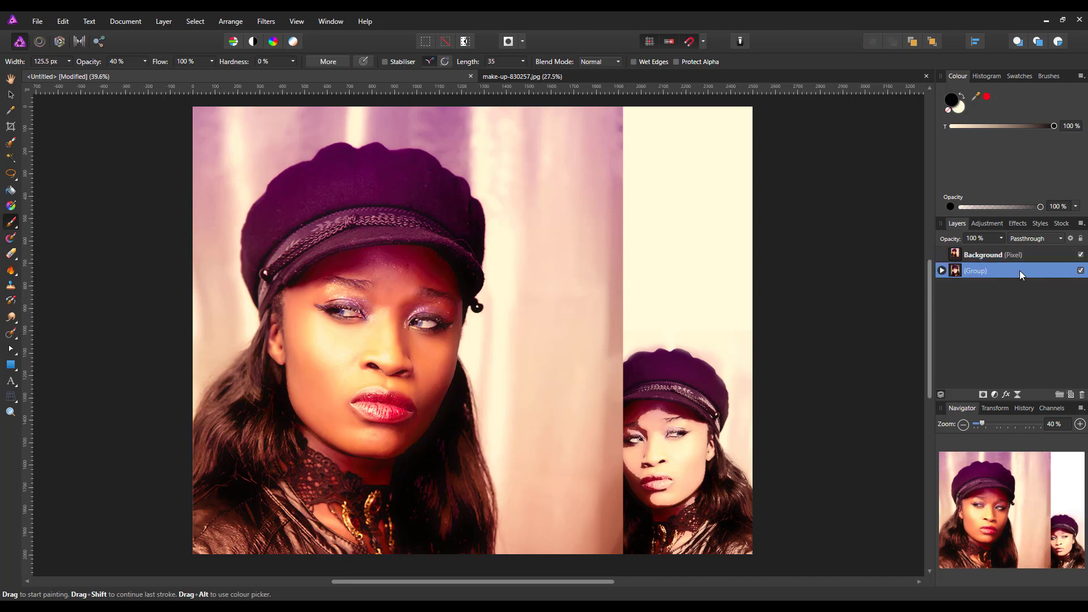
{"action": "left_click", "coordinate": [1081, 272]}
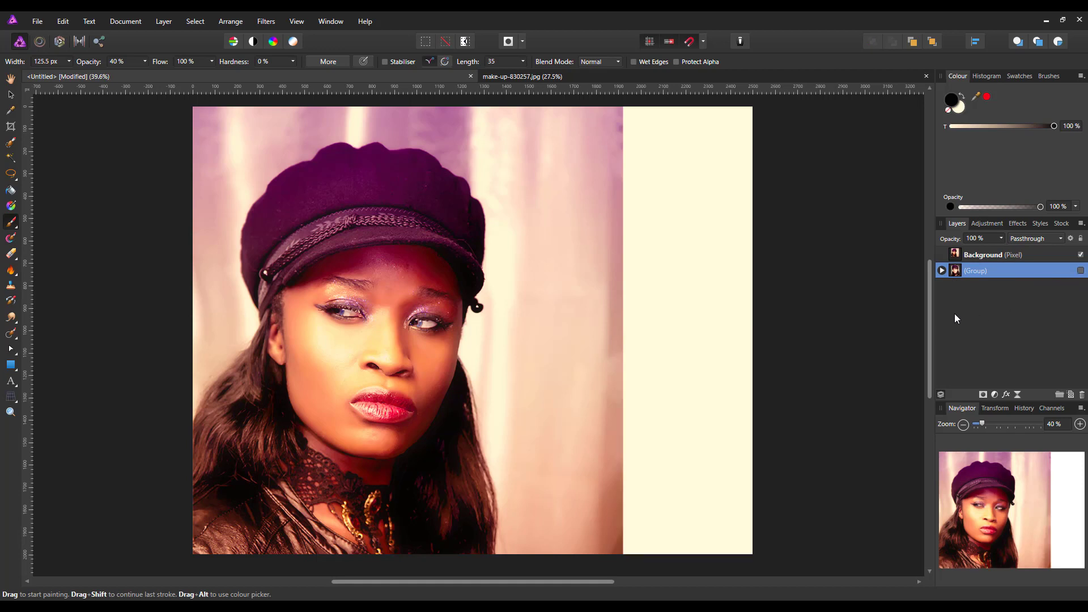
Select a full-height strip about 150 px wide along the large portrait's right edge, duplicate it onto its own layer, and deselect
{"action": "left_click", "coordinate": [1038, 256]}
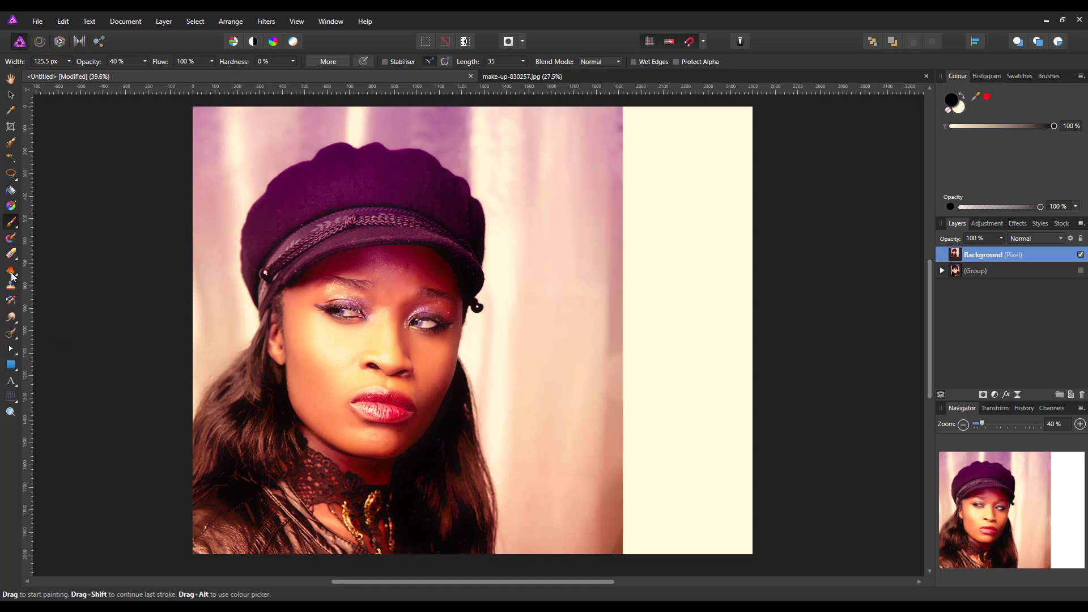
{"action": "left_click", "coordinate": [16, 179]}
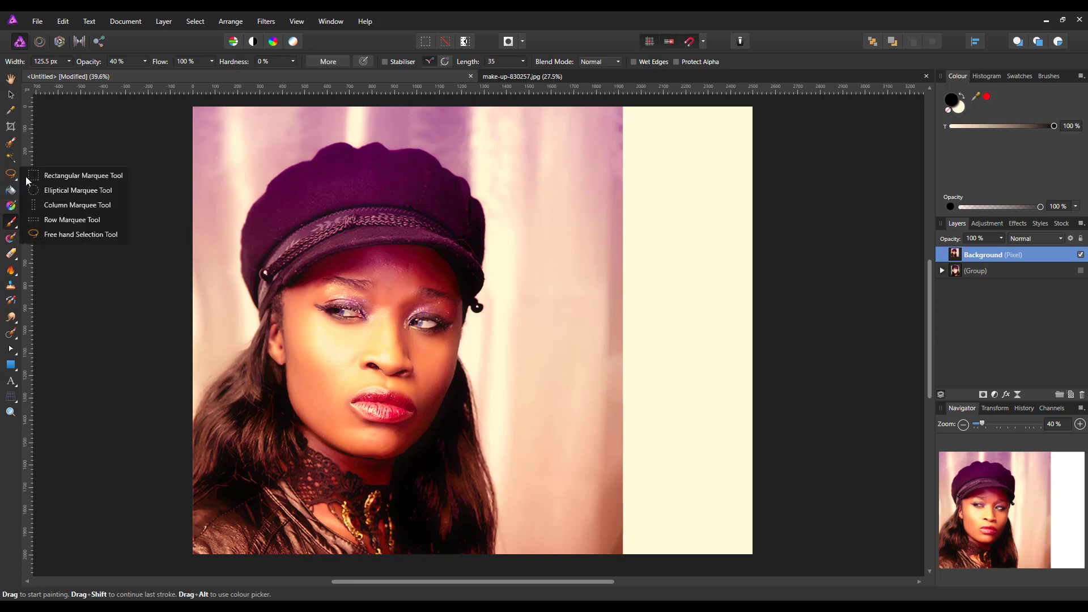
{"action": "left_click", "coordinate": [53, 176]}
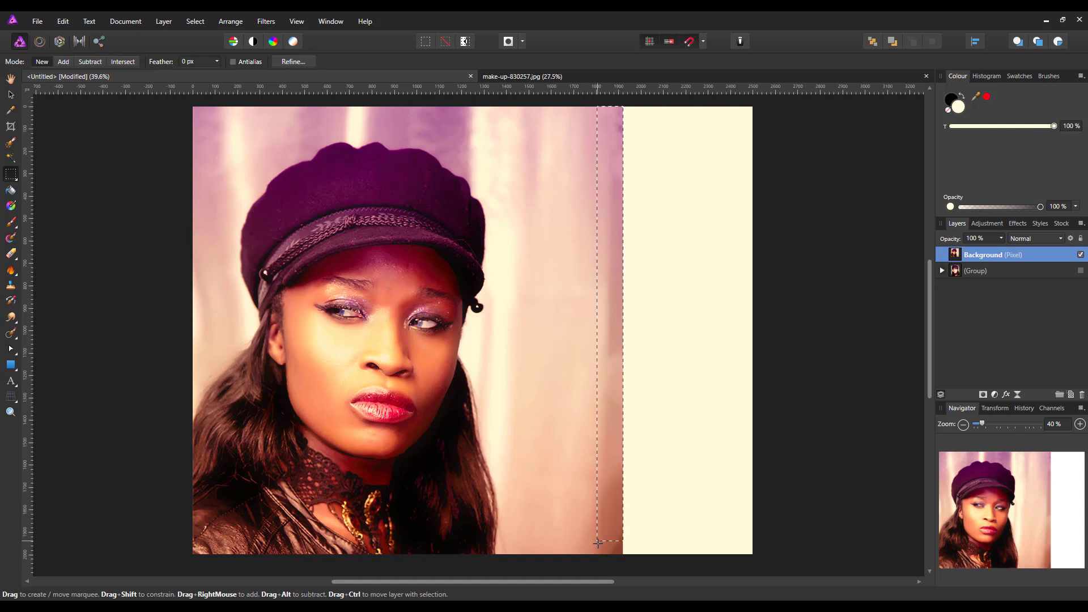
{"action": "mouse_move", "coordinate": [563, 553]}
{"action": "left_mouse_down"}
{"action": "mouse_move", "coordinate": [520, 551]}
{"action": "mouse_move", "coordinate": [543, 554]}
{"action": "left_mouse_up"}
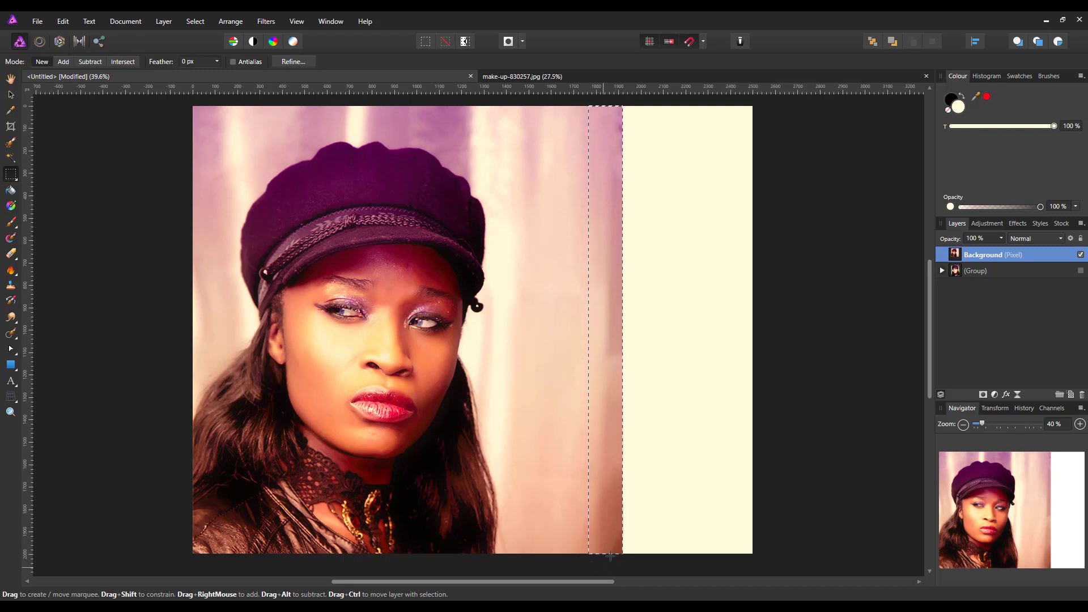
{"action": "key", "text": "ctrl+j"}
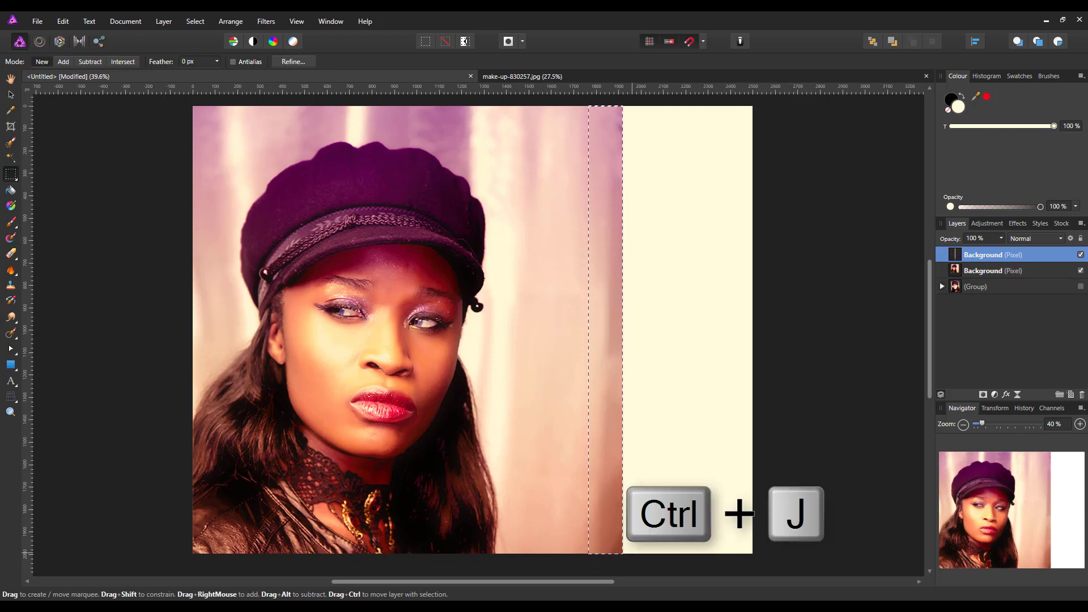
{"action": "left_click", "coordinate": [1081, 271]}
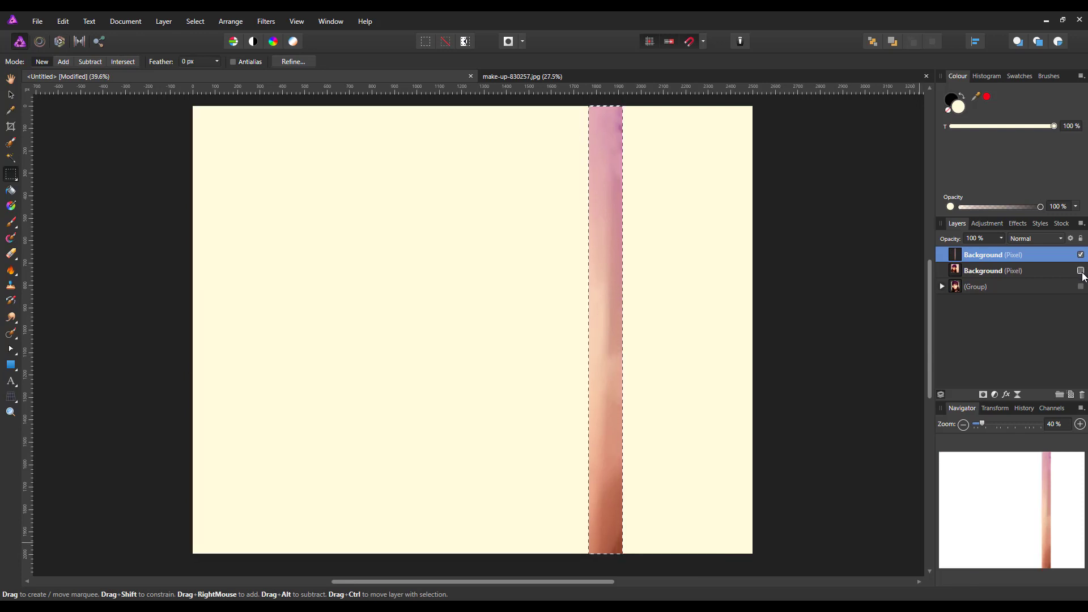
{"action": "left_click", "coordinate": [1080, 271]}
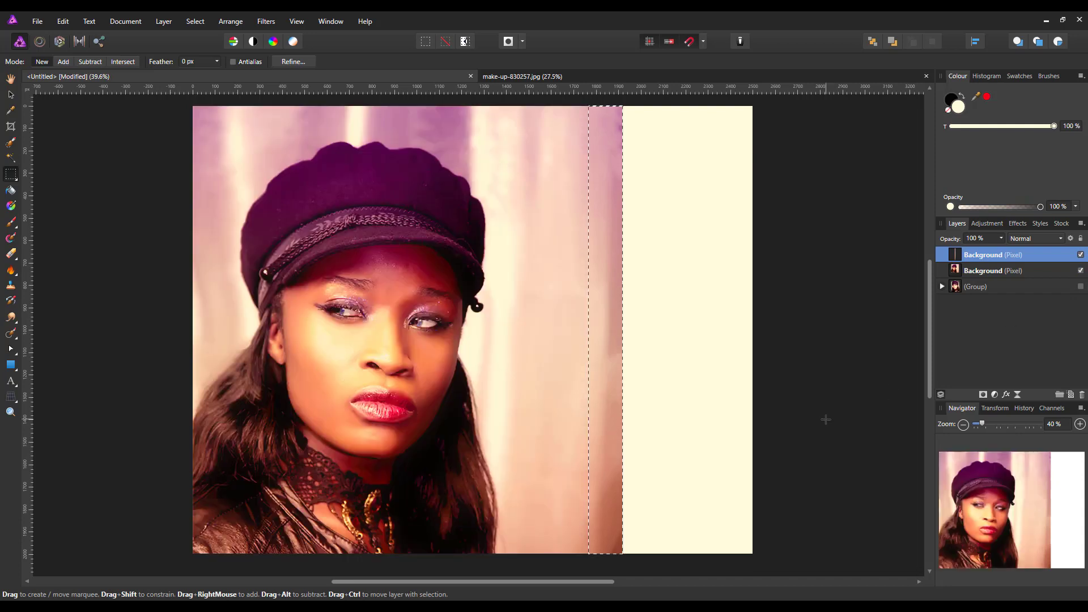
{"action": "key", "text": "ctrl+d"}
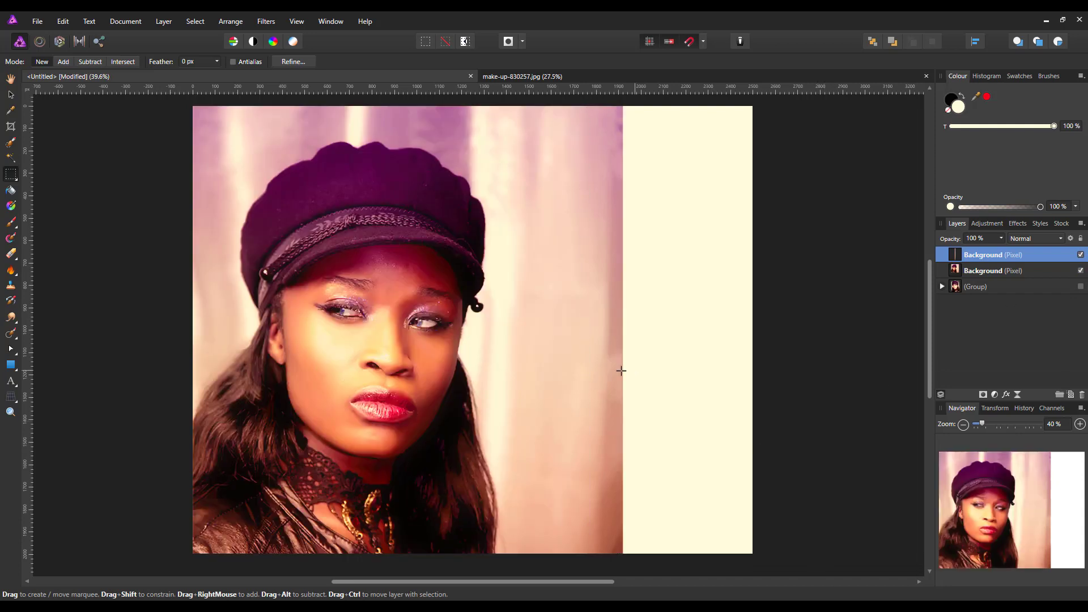
Move the duplicated strip horizontally so it extends the backdrop beyond the large portrait's right edge
{"action": "left_click", "coordinate": [11, 95]}
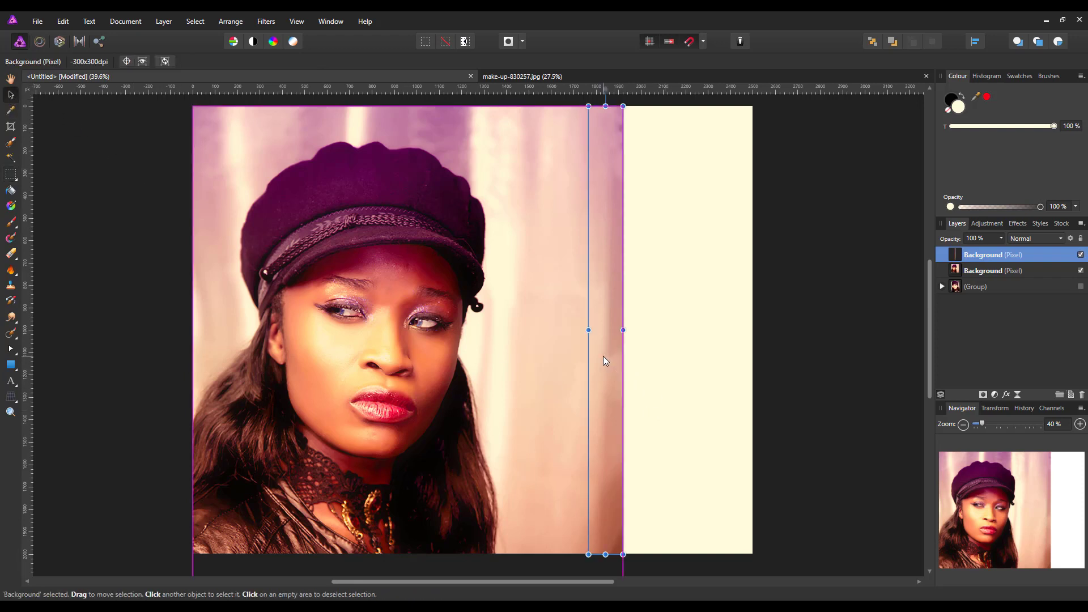
{"action": "left_click_drag", "start_coordinate": [604, 358], "coordinate": [608, 357]}
{"action": "mouse_move", "coordinate": [616, 356]}
{"action": "left_mouse_down"}
{"action": "mouse_move", "coordinate": [644, 357]}
{"action": "mouse_move", "coordinate": [633, 354]}
{"action": "left_mouse_up"}
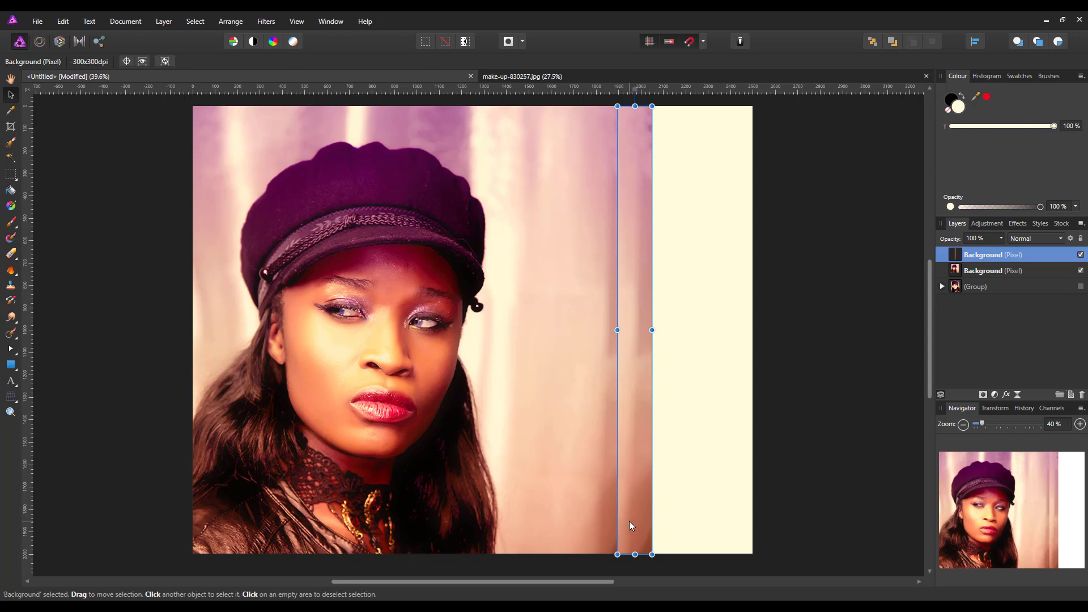
Make four evenly offset, slightly overlapping copies of the strip to cover the blank area up to the canvas's right edge
{"action": "key", "text": "alt"}
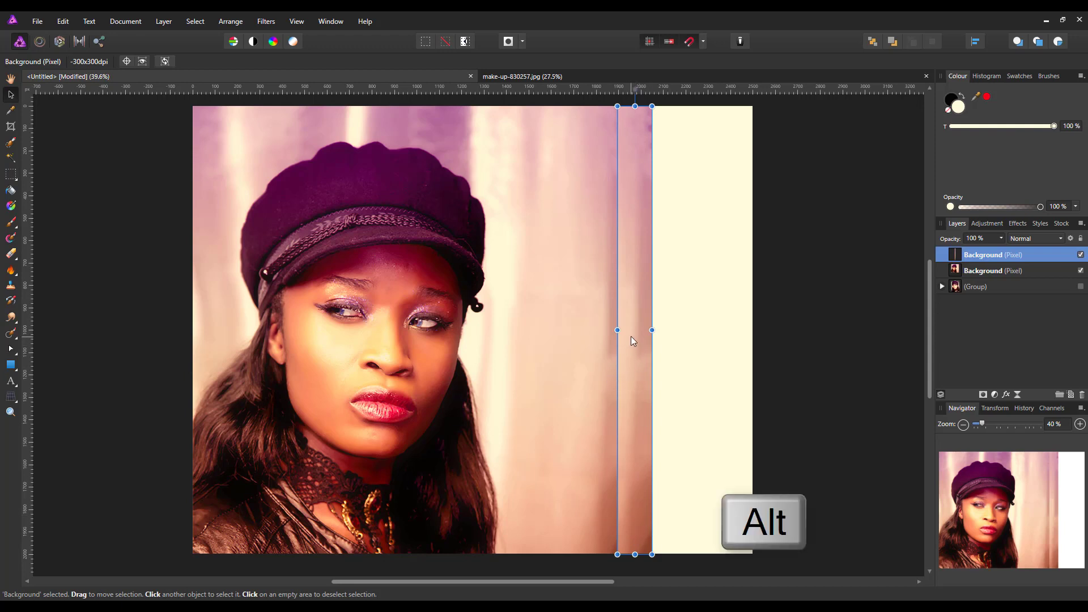
{"action": "left_click_drag", "start_coordinate": [633, 341], "coordinate": [659, 333]}
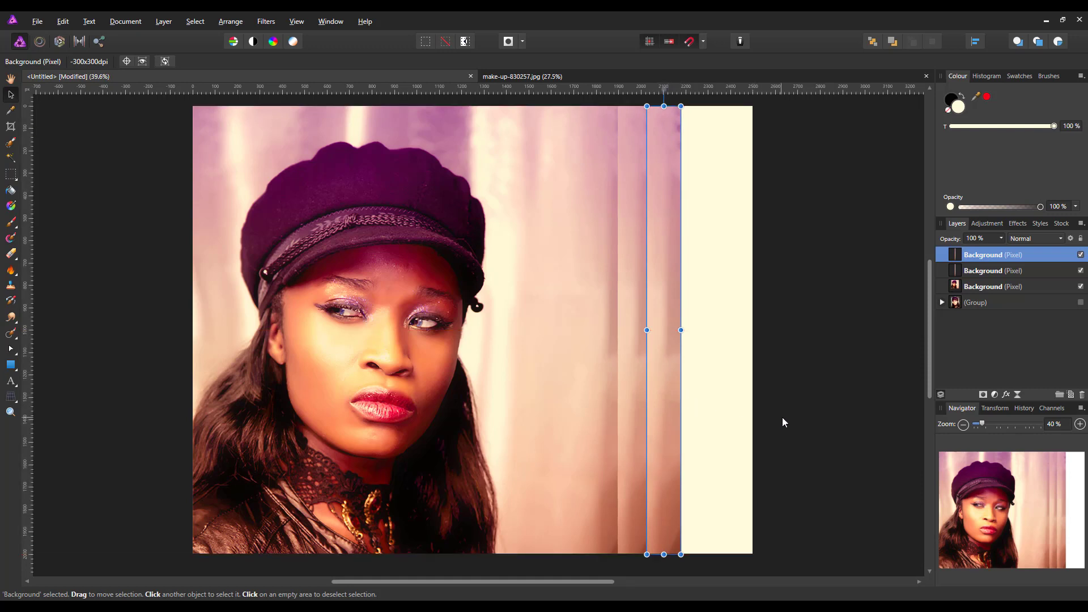
{"action": "key", "text": "ctrl+j"}
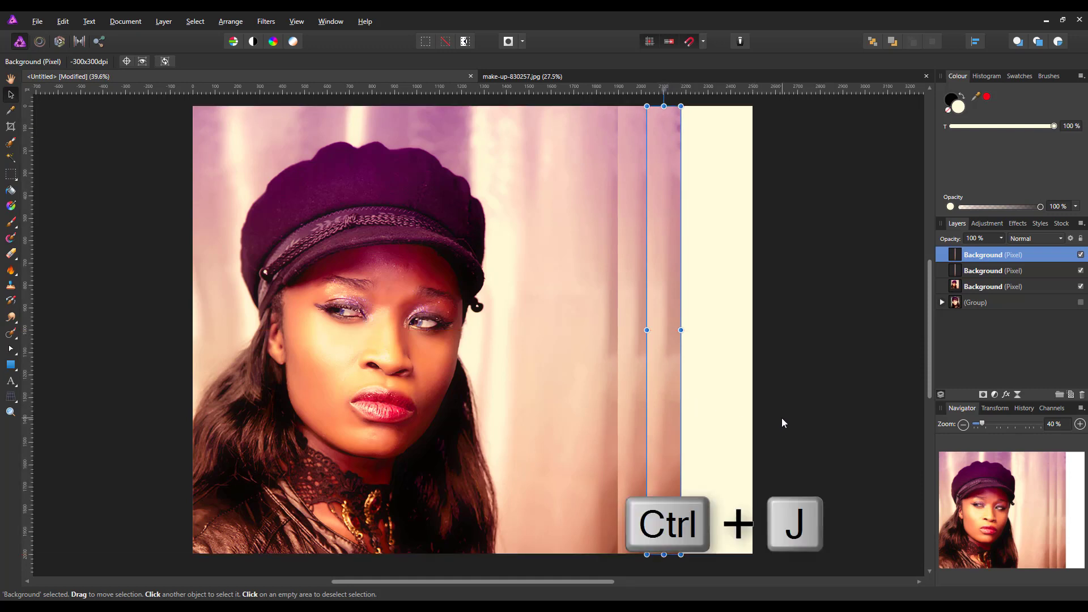
{"action": "key", "text": "ctrl+j"}
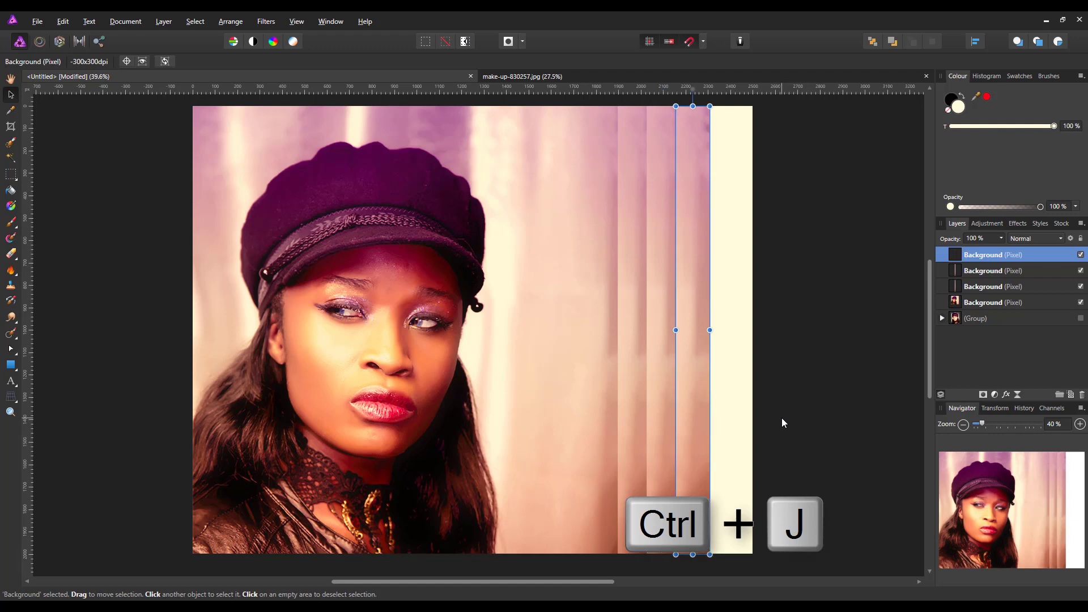
{"action": "key", "text": "ctrl+j"}
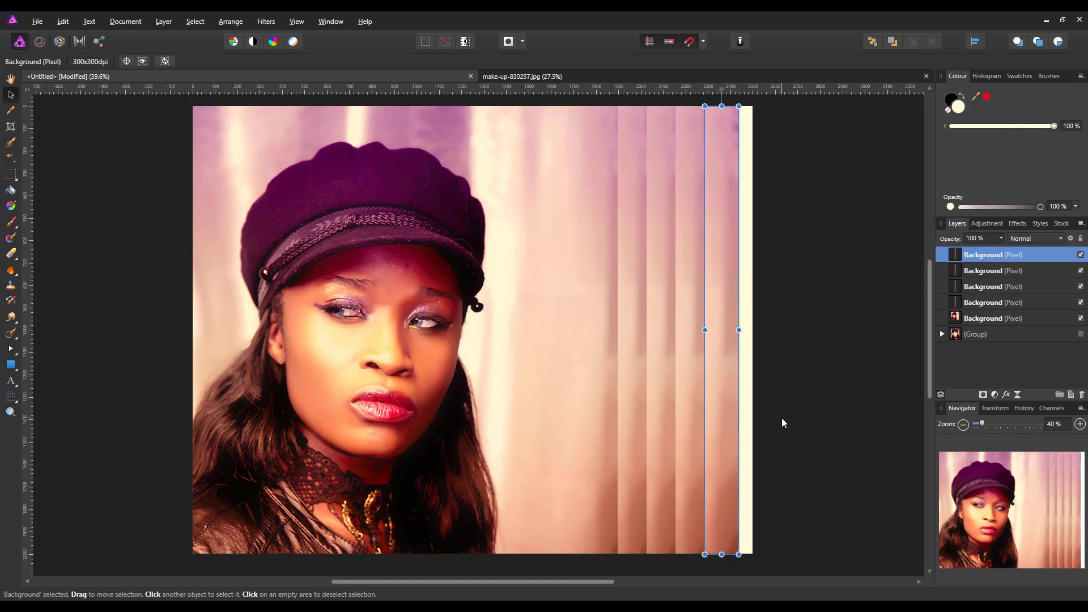
{"action": "key", "text": "ctrl+j"}
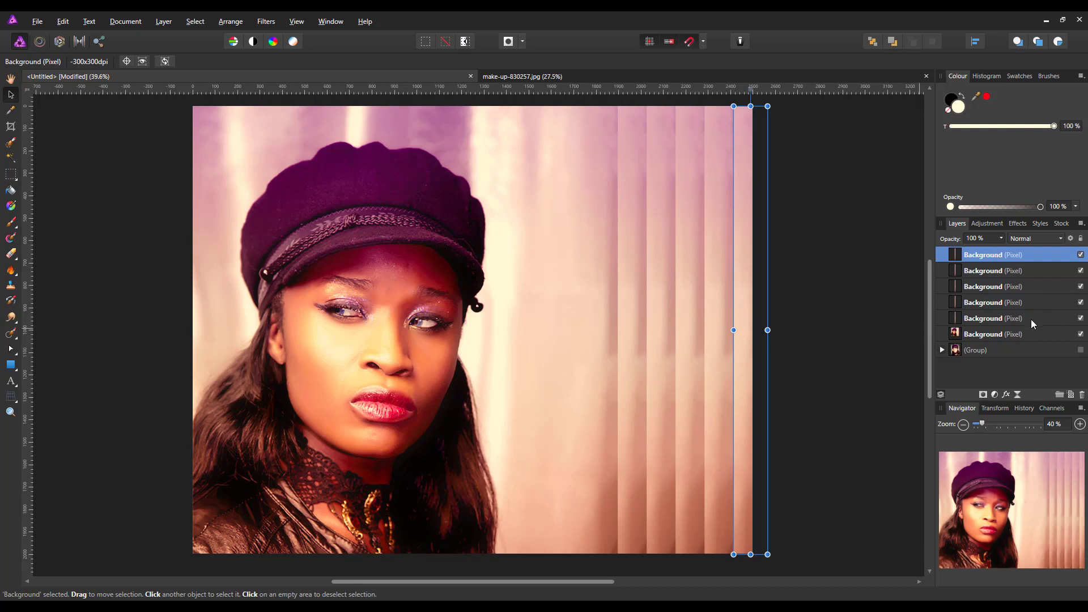
Group the five background strip layers
{"action": "key", "text": "shift"}
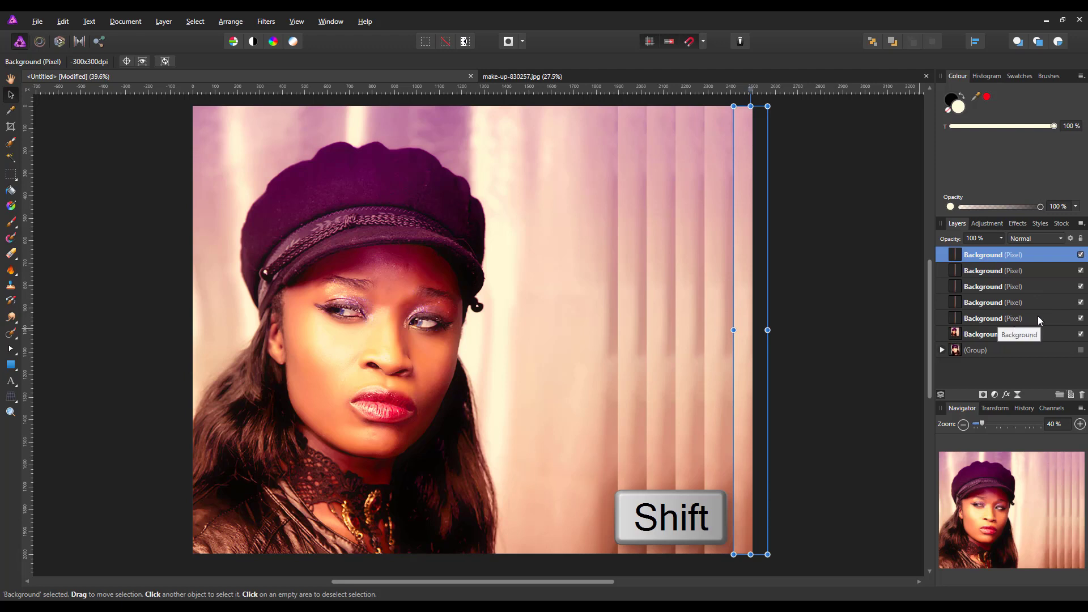
{"action": "left_click", "coordinate": [1039, 318], "text": "shift"}
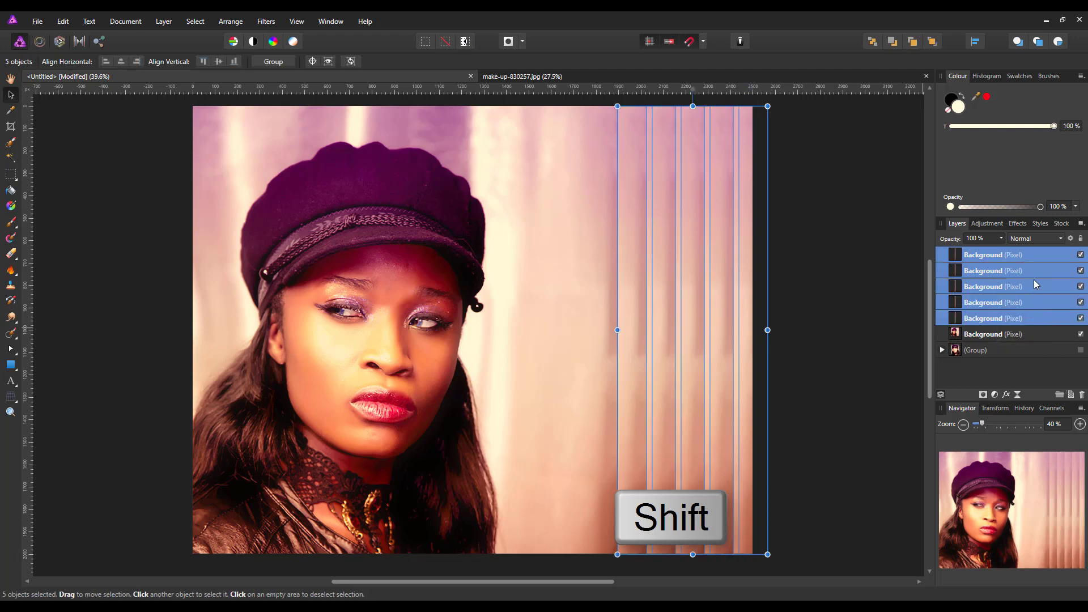
{"action": "right_click", "coordinate": [1036, 255]}
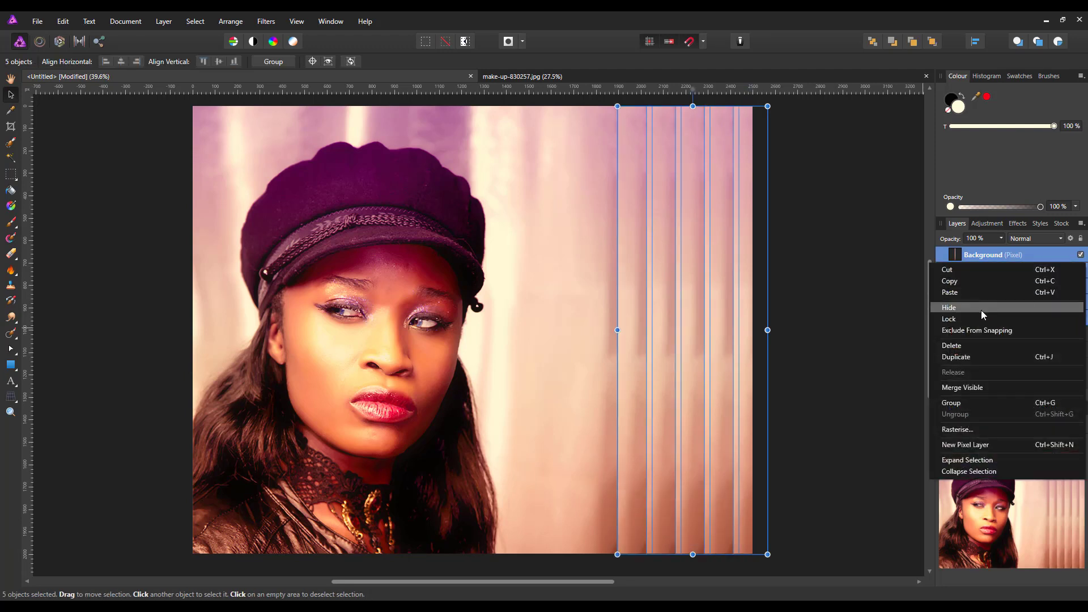
{"action": "left_click", "coordinate": [968, 402]}
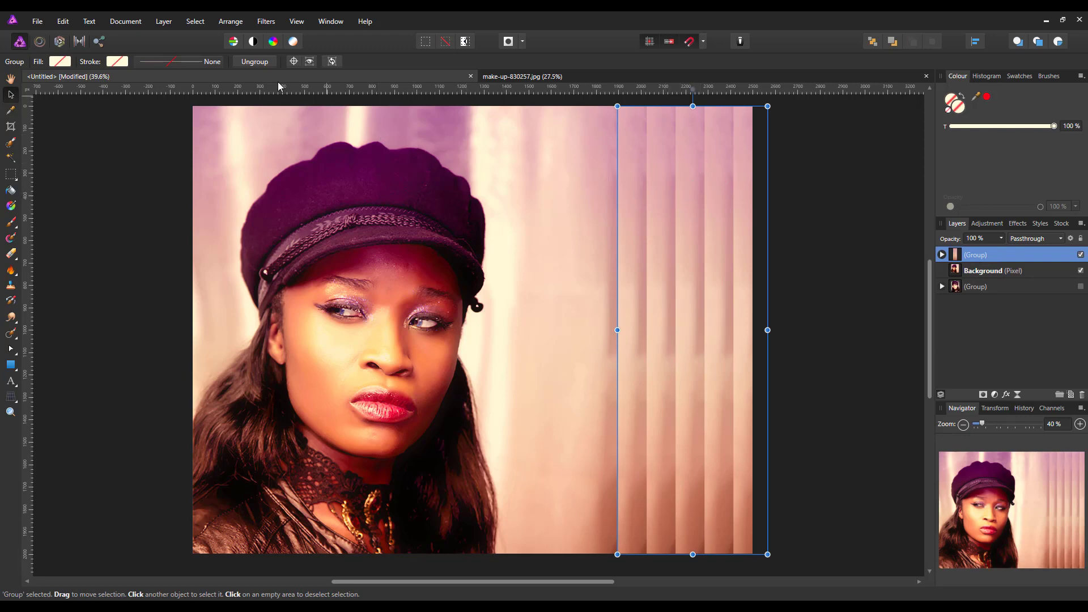
Apply a Gaussian Blur with a 48.9 px radius to the strip group
{"action": "left_click", "coordinate": [261, 23]}
{"action": "mouse_move", "coordinate": [255, 33]}
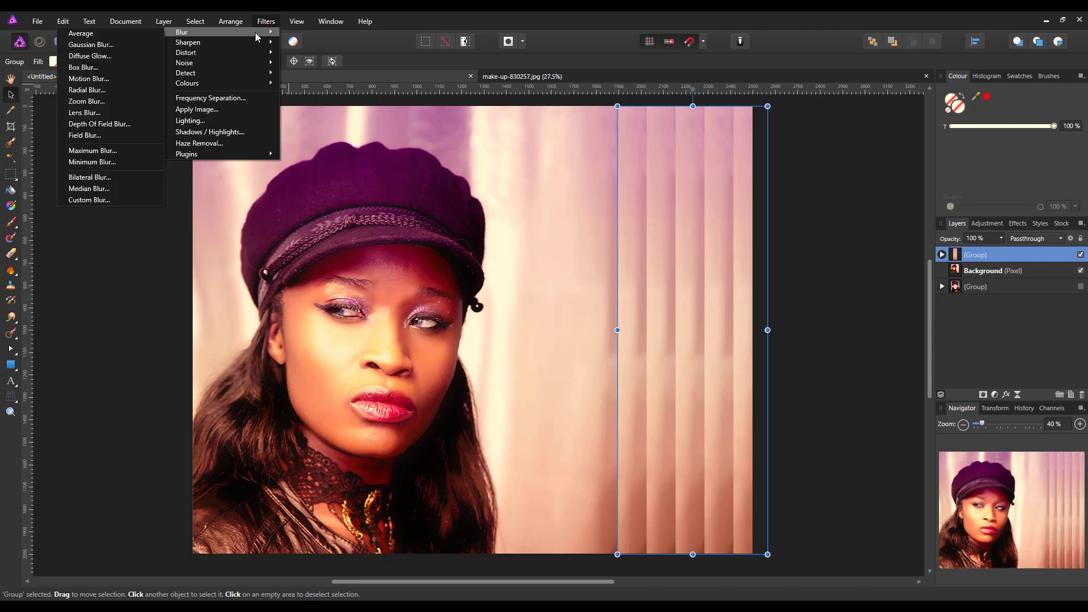
{"action": "left_click", "coordinate": [128, 45]}
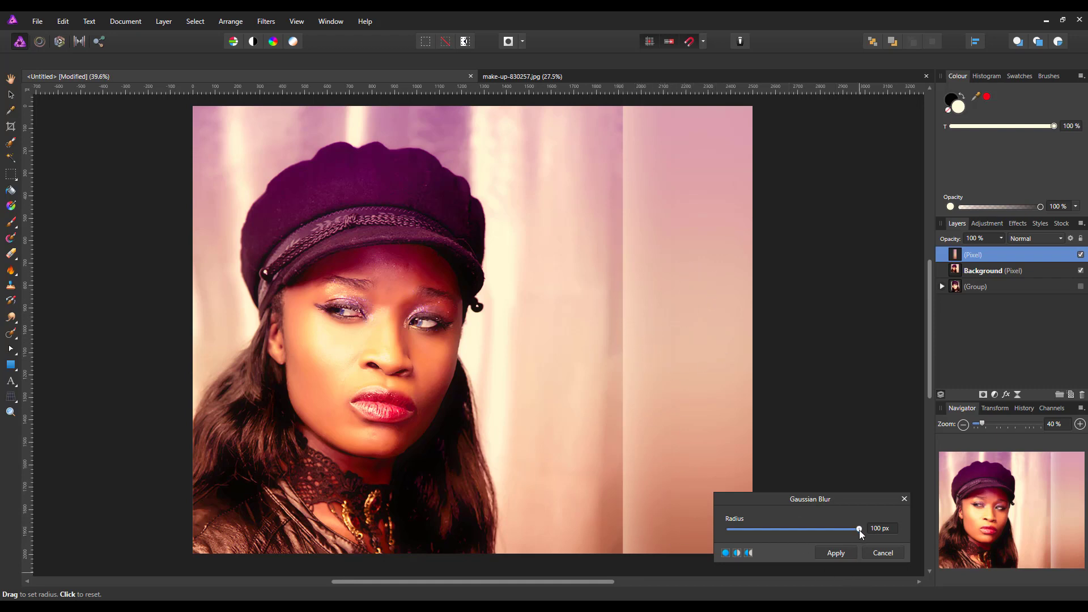
{"action": "left_click_drag", "start_coordinate": [859, 530], "coordinate": [841, 542]}
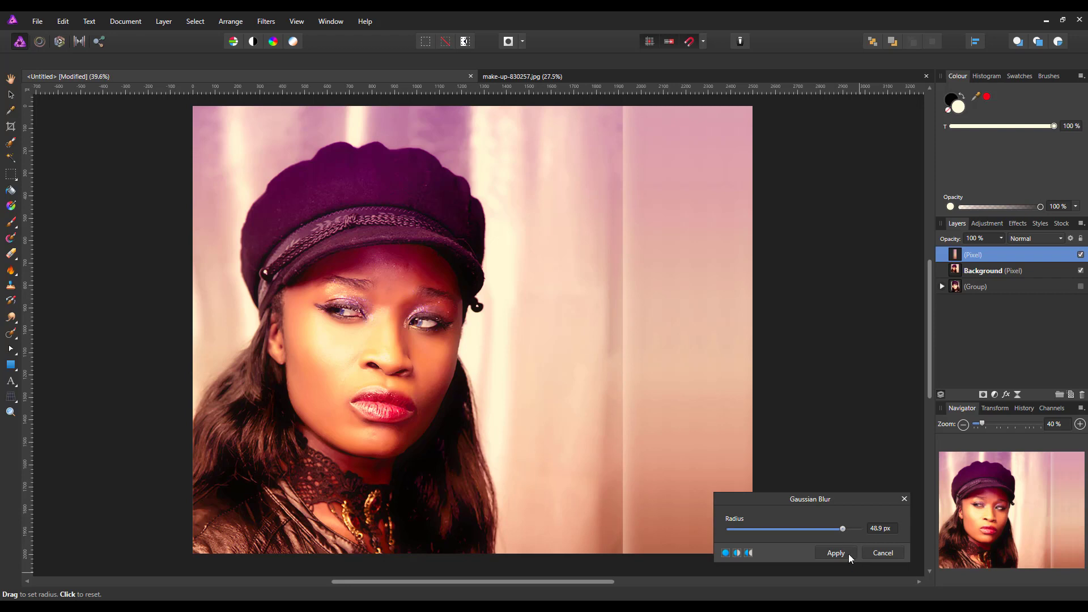
{"action": "left_click", "coordinate": [850, 554]}
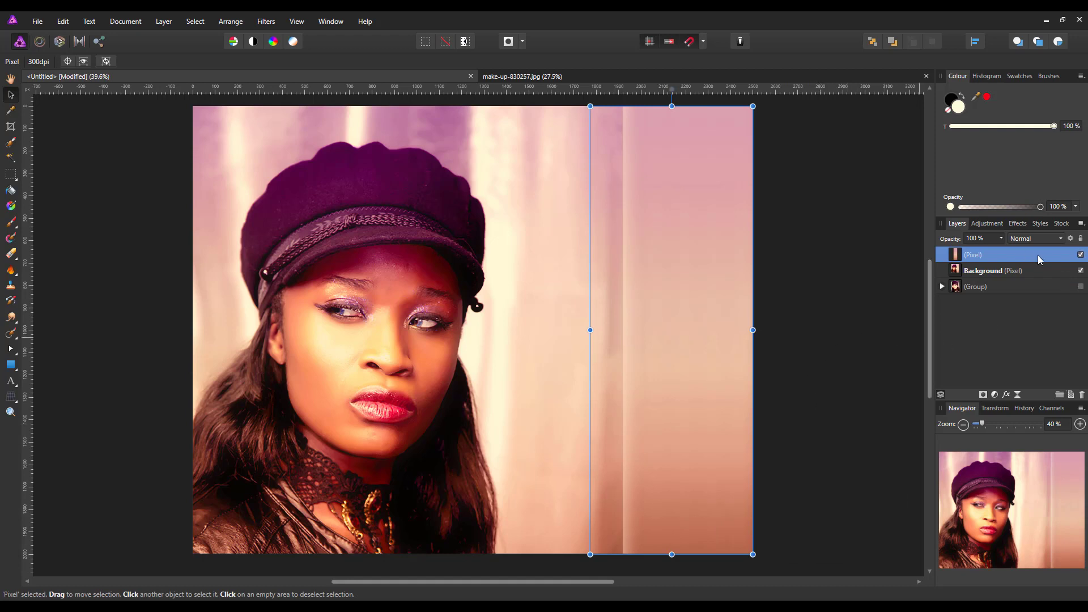
Merge the visible layers into a new layer and inpaint the vertical seam between the portrait's backdrop and the blurred extension
{"action": "right_click", "coordinate": [1013, 253]}
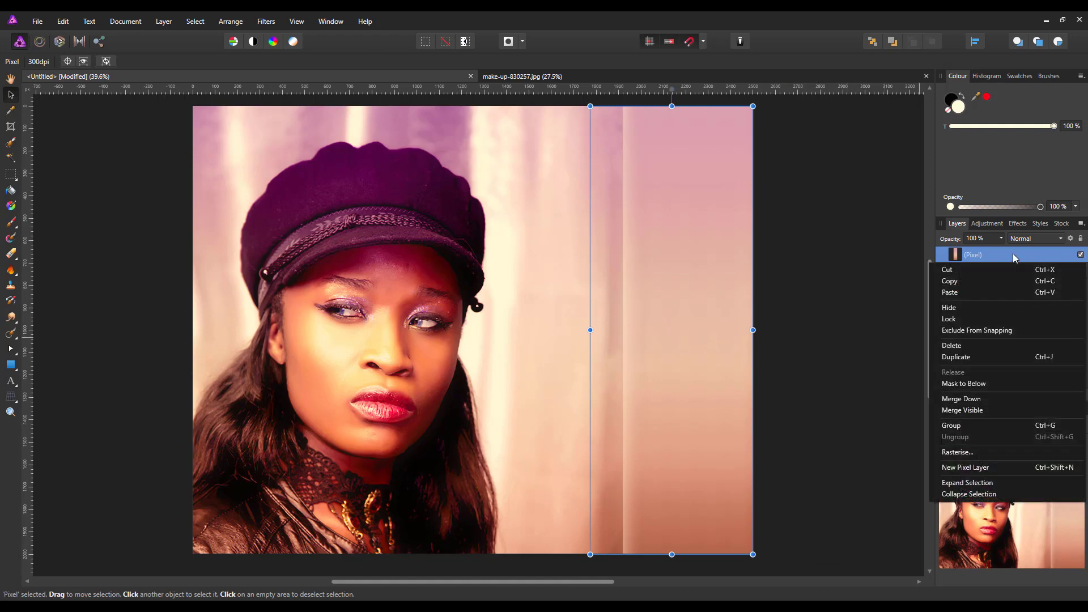
{"action": "left_click", "coordinate": [970, 410]}
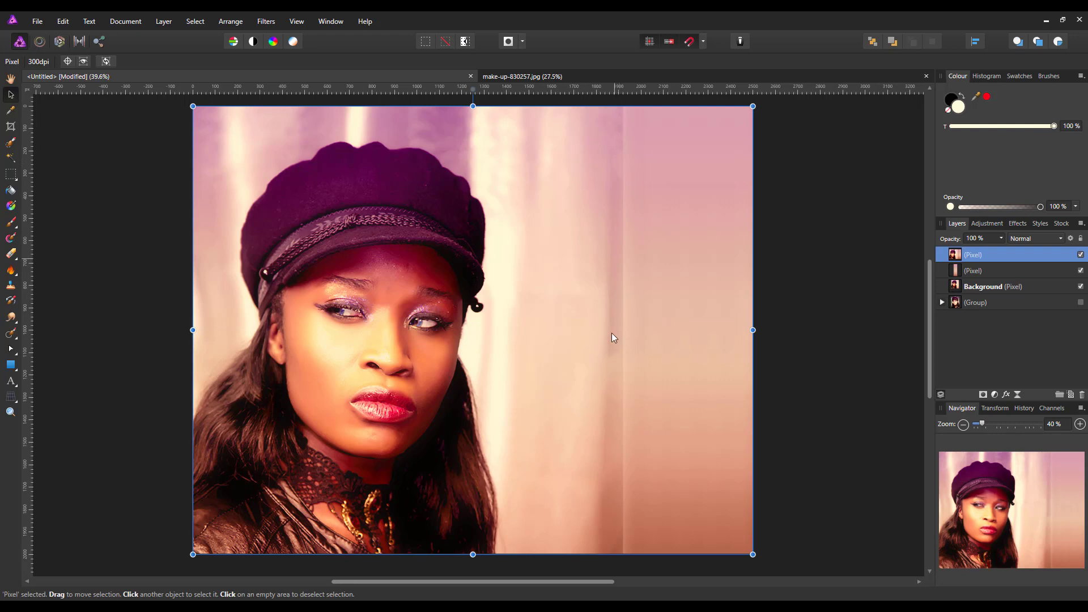
{"action": "left_click", "coordinate": [10, 334]}
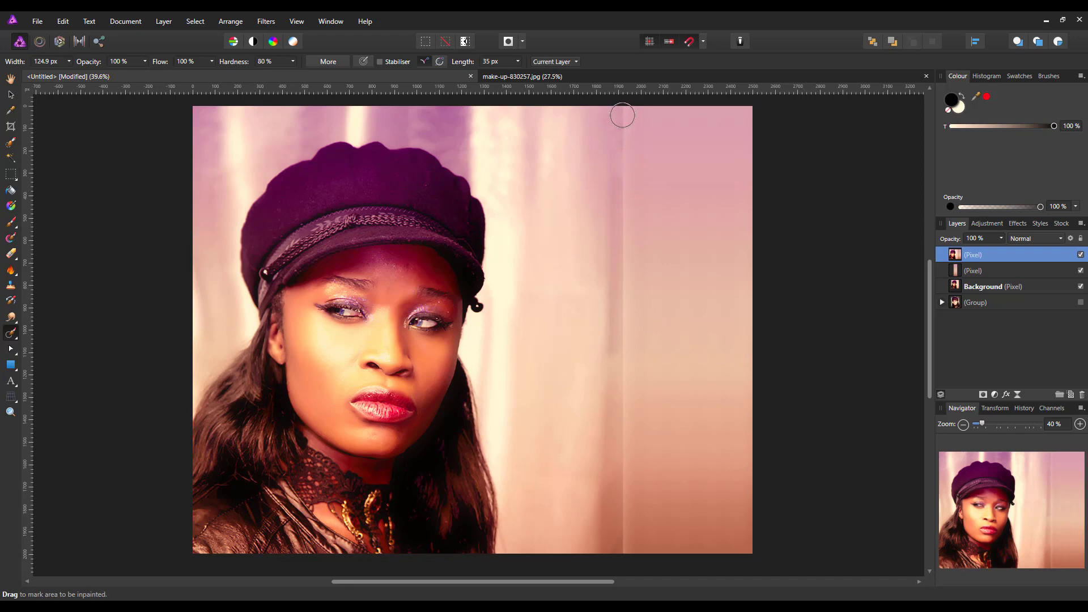
{"action": "left_click_drag", "start_coordinate": [622, 116], "coordinate": [625, 356]}
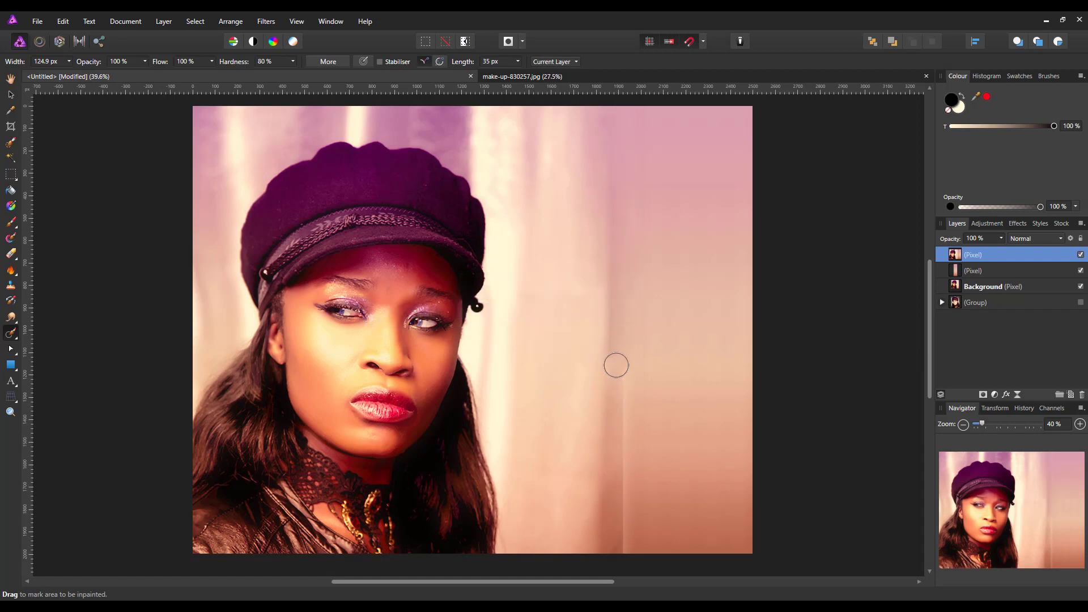
{"action": "left_click_drag", "start_coordinate": [619, 373], "coordinate": [626, 479]}
{"action": "left_click_drag", "start_coordinate": [624, 476], "coordinate": [644, 561]}
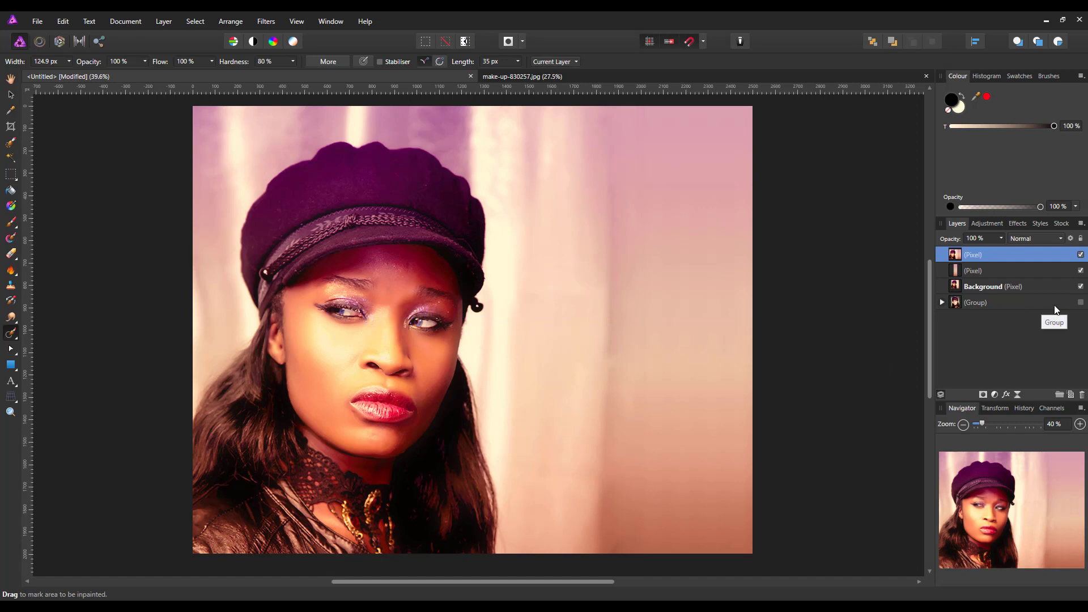
Show the small portrait's group and move it to the top of the layer stack
{"action": "left_click", "coordinate": [1081, 302]}
{"action": "left_click", "coordinate": [1018, 304]}
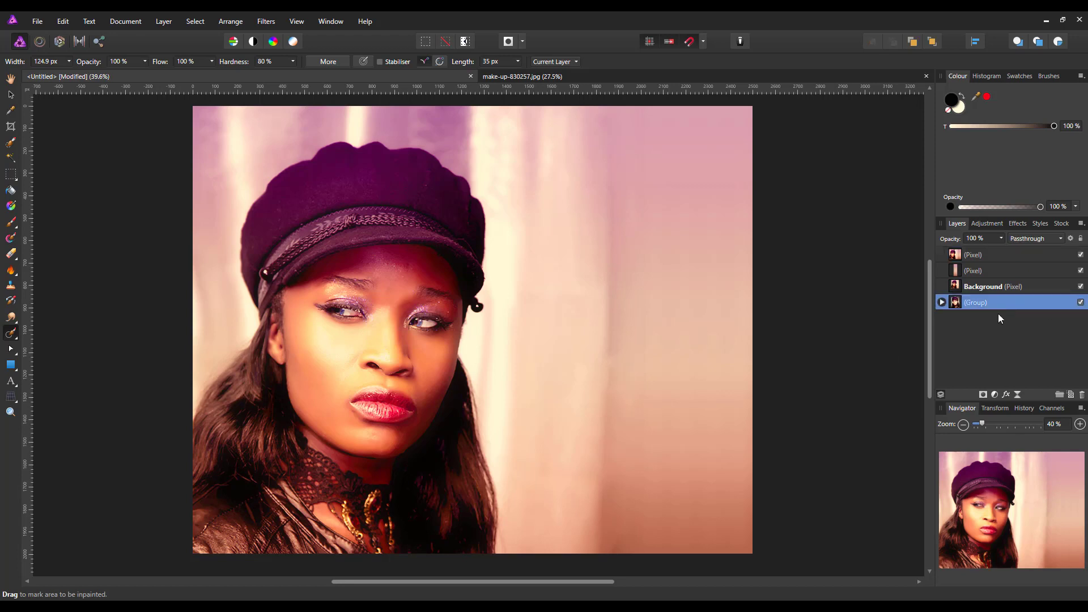
{"action": "left_click_drag", "start_coordinate": [953, 307], "coordinate": [951, 242]}
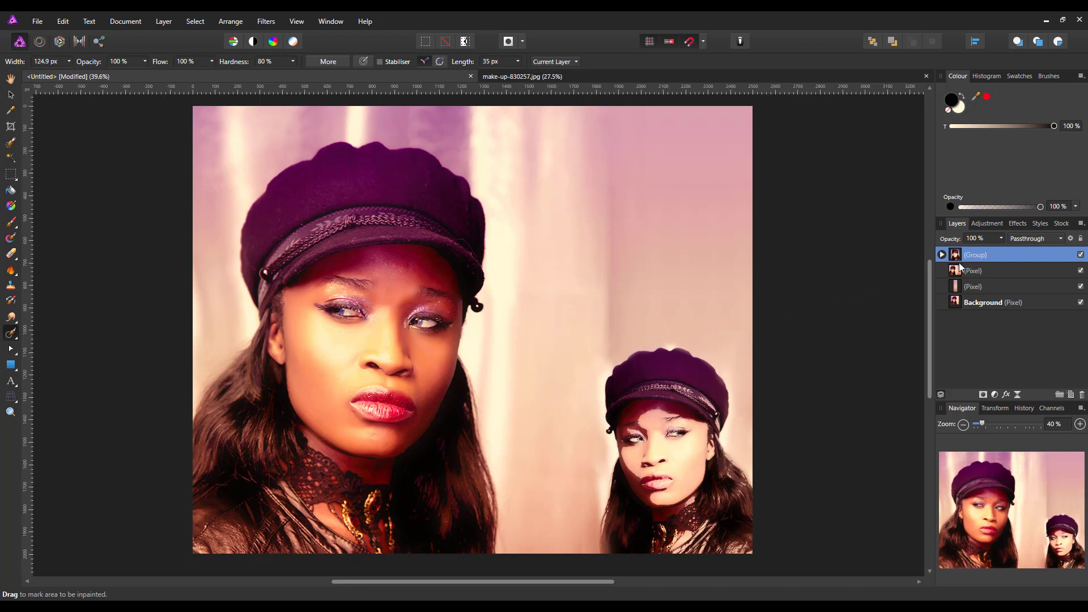
Add a mask to the small portrait's group and paint black around the hat's edge with a 55.7 px brush at 23% opacity and 67% hardness
{"action": "left_click", "coordinate": [983, 394]}
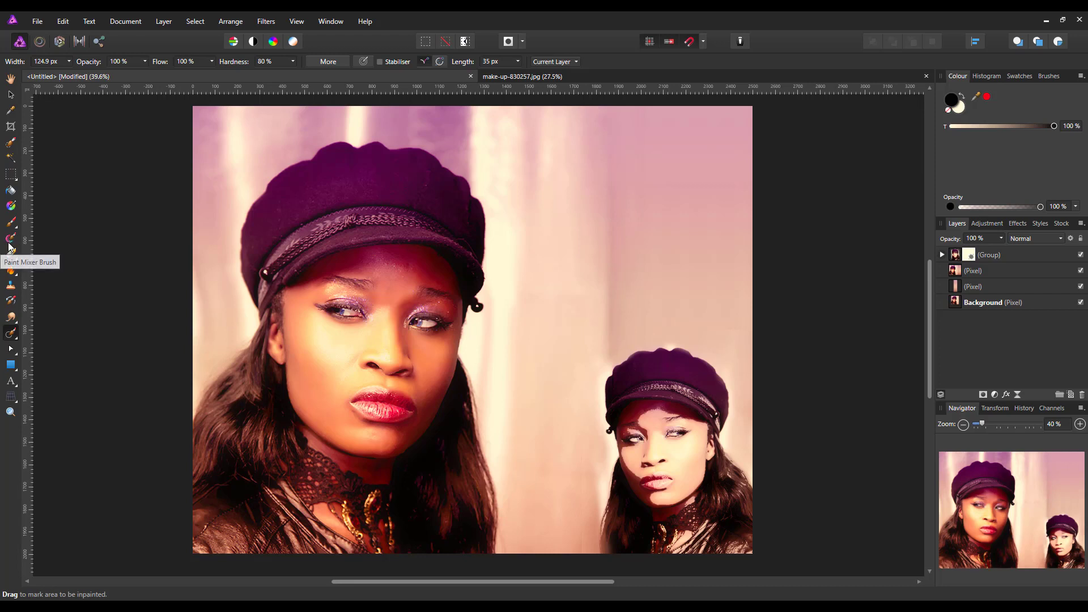
{"action": "left_click", "coordinate": [11, 222]}
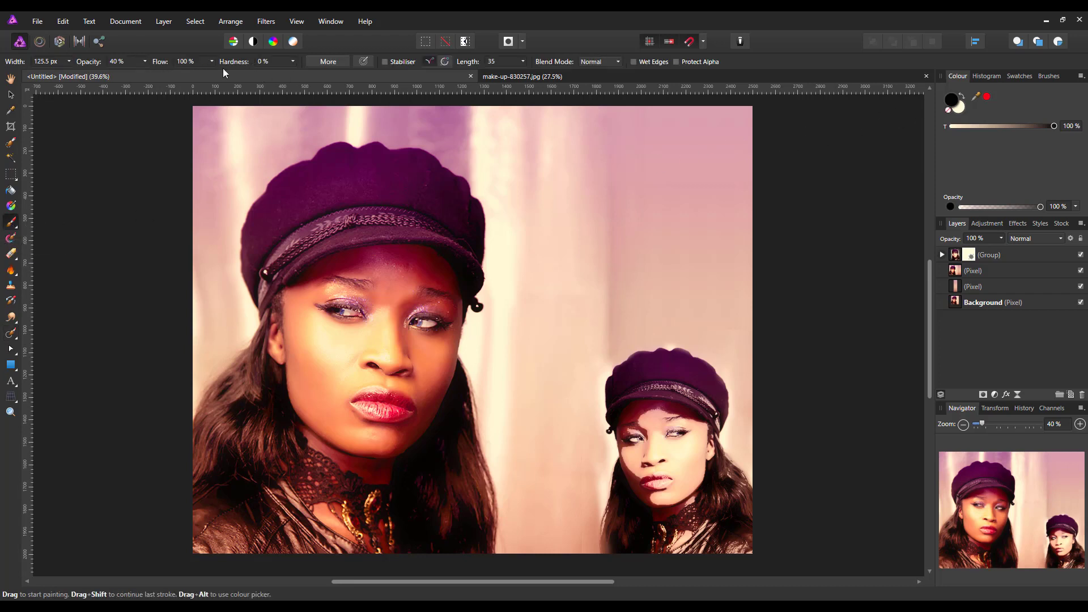
{"action": "left_click", "coordinate": [292, 62]}
{"action": "left_click", "coordinate": [145, 62]}
{"action": "left_click_drag", "start_coordinate": [135, 74], "coordinate": [130, 74]}
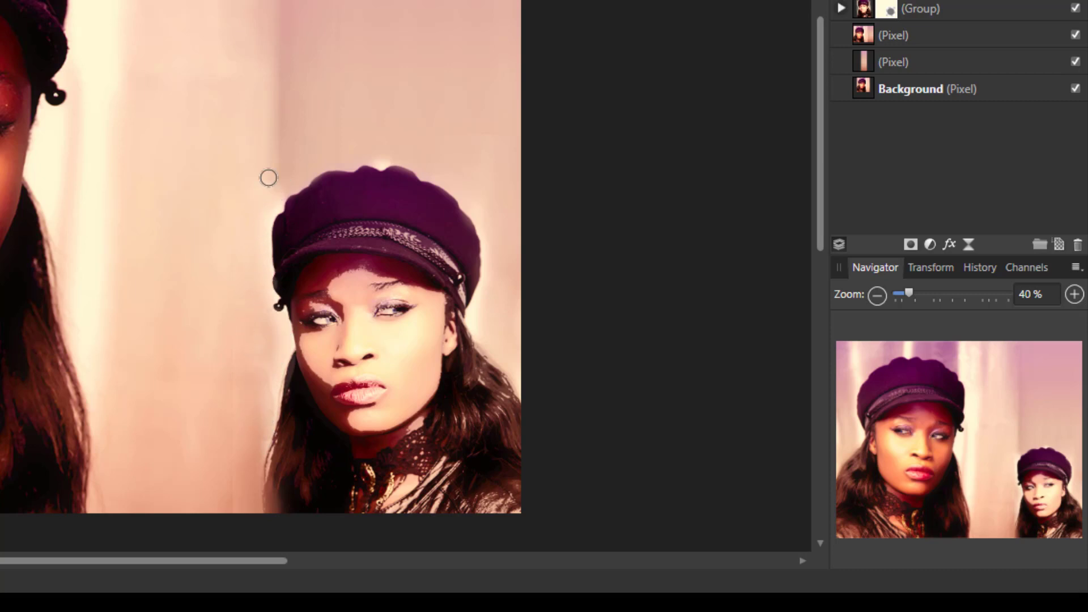
{"action": "mouse_move", "coordinate": [269, 178]}
{"action": "left_mouse_down"}
{"action": "mouse_move", "coordinate": [340, 156]}
{"action": "mouse_move", "coordinate": [414, 157]}
{"action": "mouse_move", "coordinate": [484, 208]}
{"action": "left_mouse_up"}
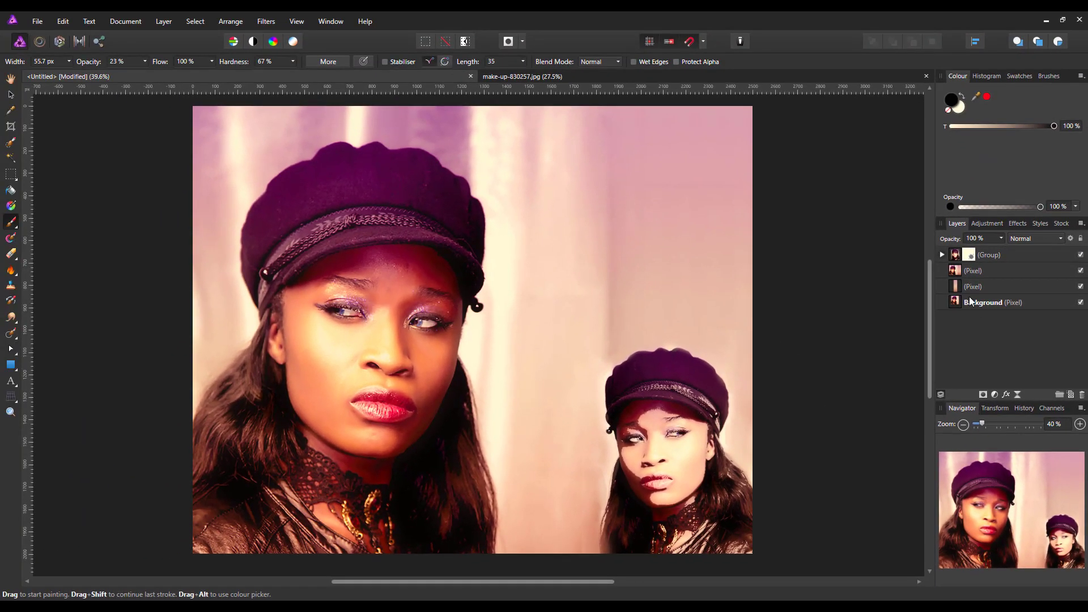
Add art text above the small portrait's group reading "Timeless" and "Beauty" on two lines, at about 55.6 pt
{"action": "left_click", "coordinate": [964, 255]}
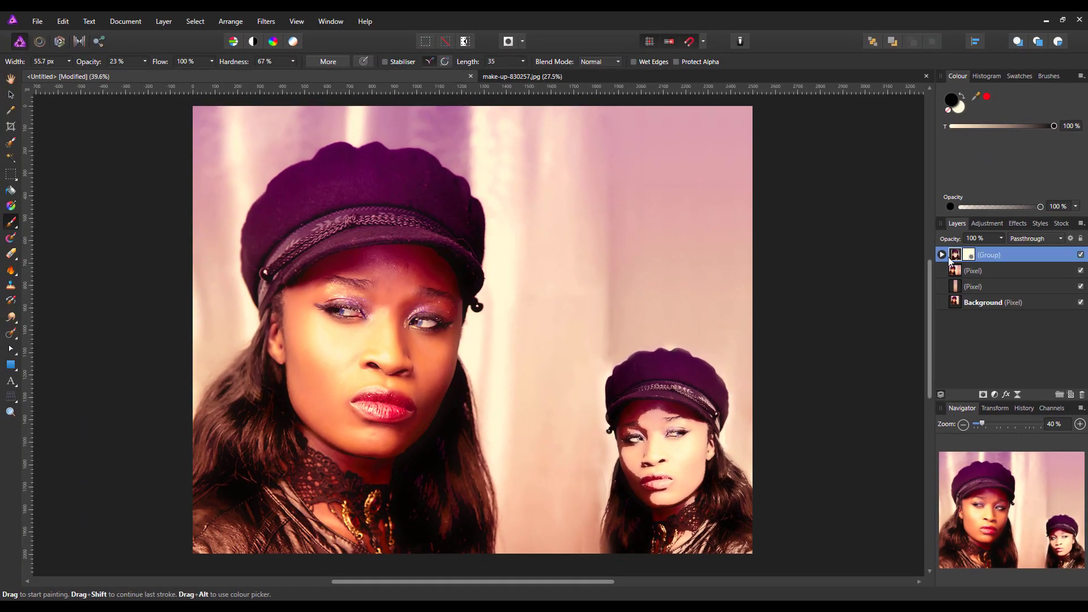
{"action": "left_click", "coordinate": [10, 381]}
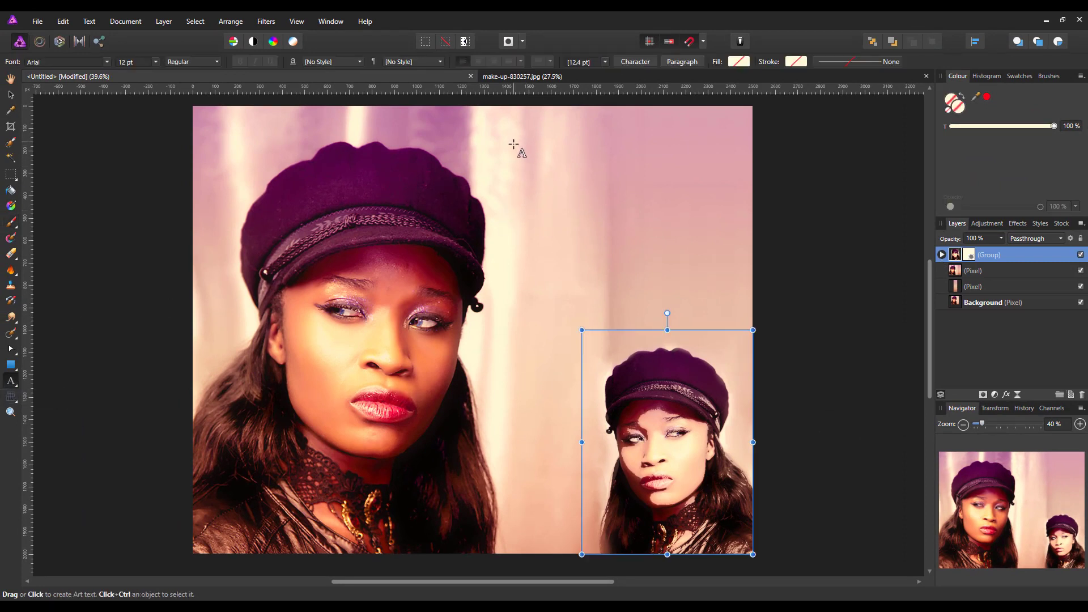
{"action": "left_click_drag", "start_coordinate": [510, 141], "coordinate": [554, 206]}
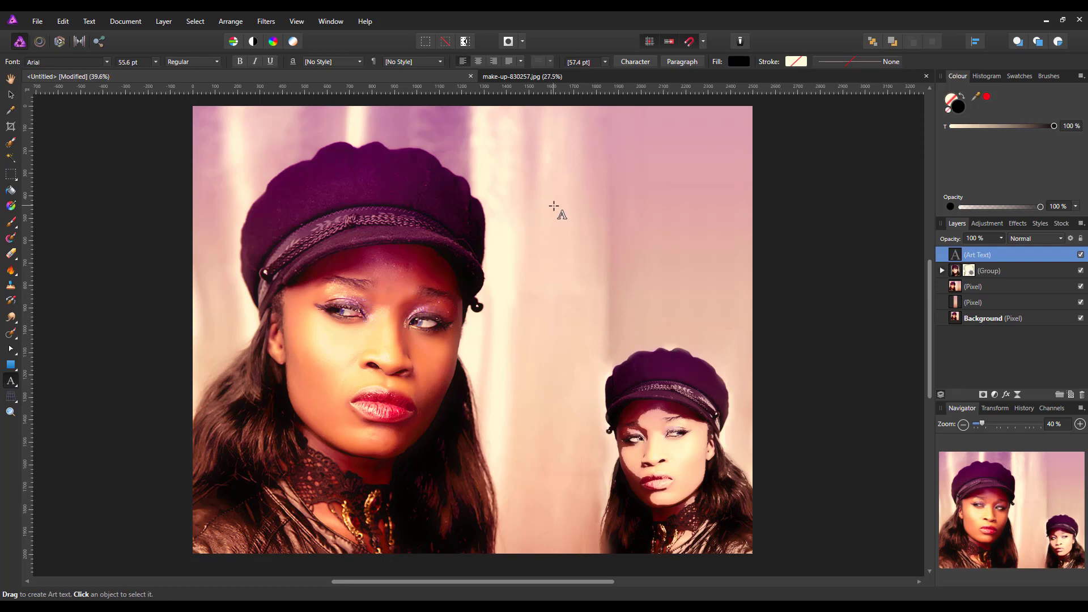
{"action": "type", "text": "Timeless"}
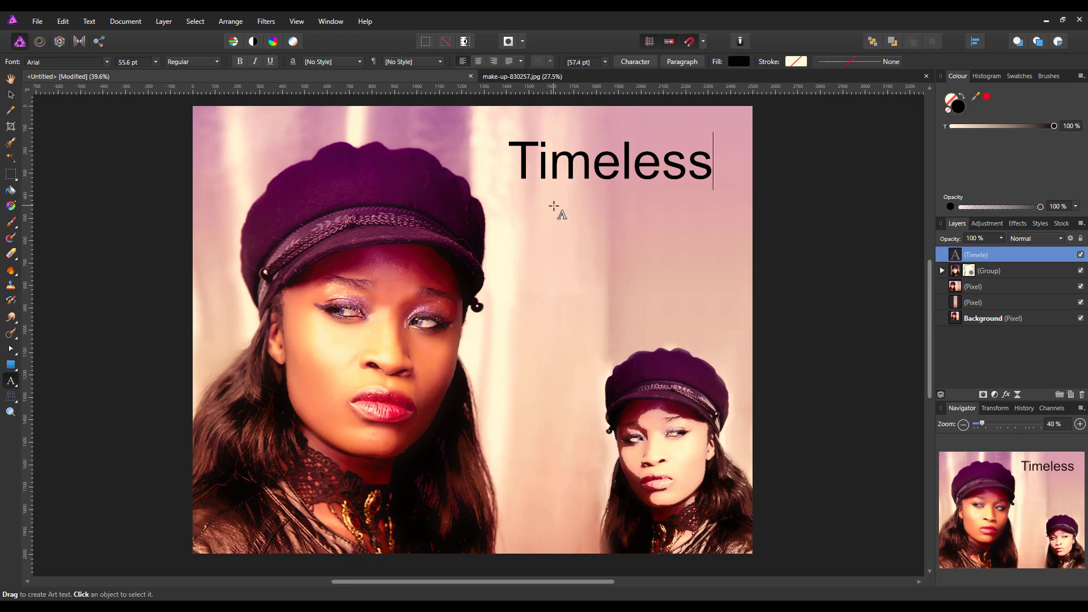
{"action": "key", "text": "Return"}
{"action": "type", "text": "B"}
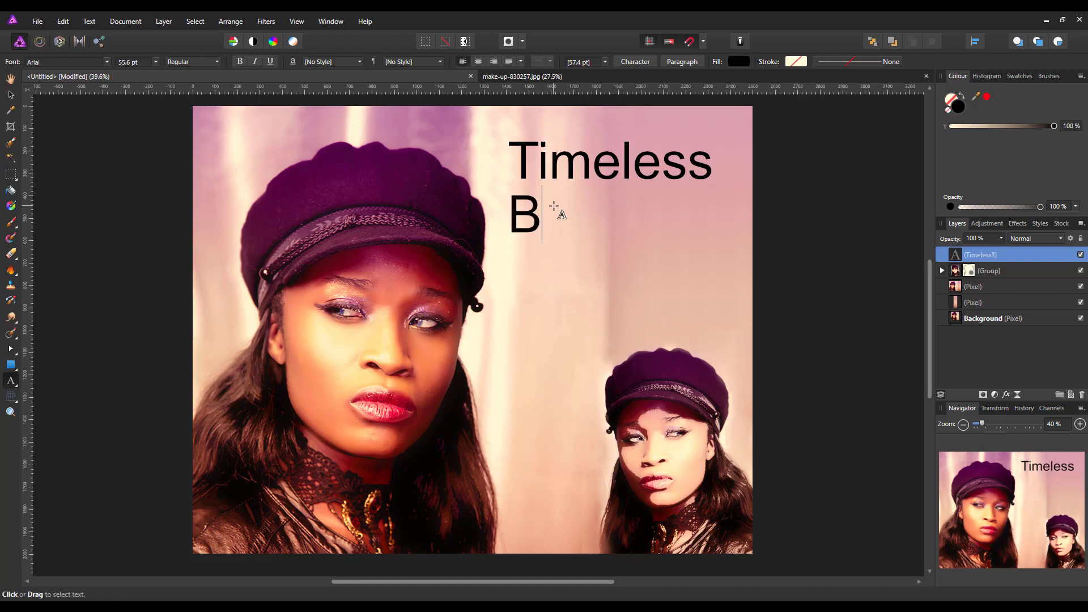
{"action": "type", "text": "eauty"}
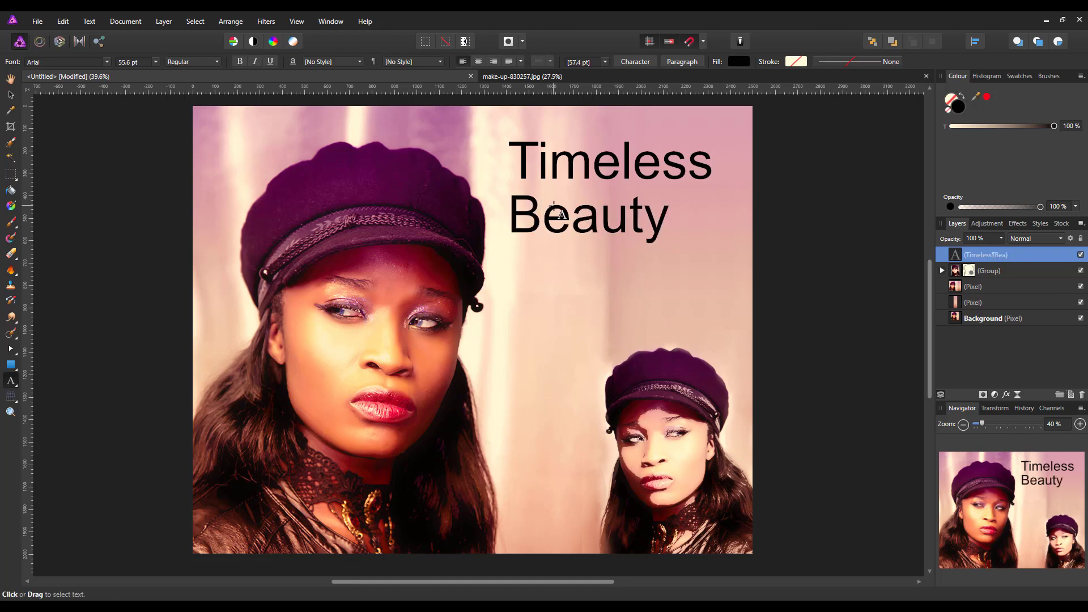
Set the whole "Timeless Beauty" text in the Baratta font at 96 pt
{"action": "left_click_drag", "start_coordinate": [670, 221], "coordinate": [520, 135]}
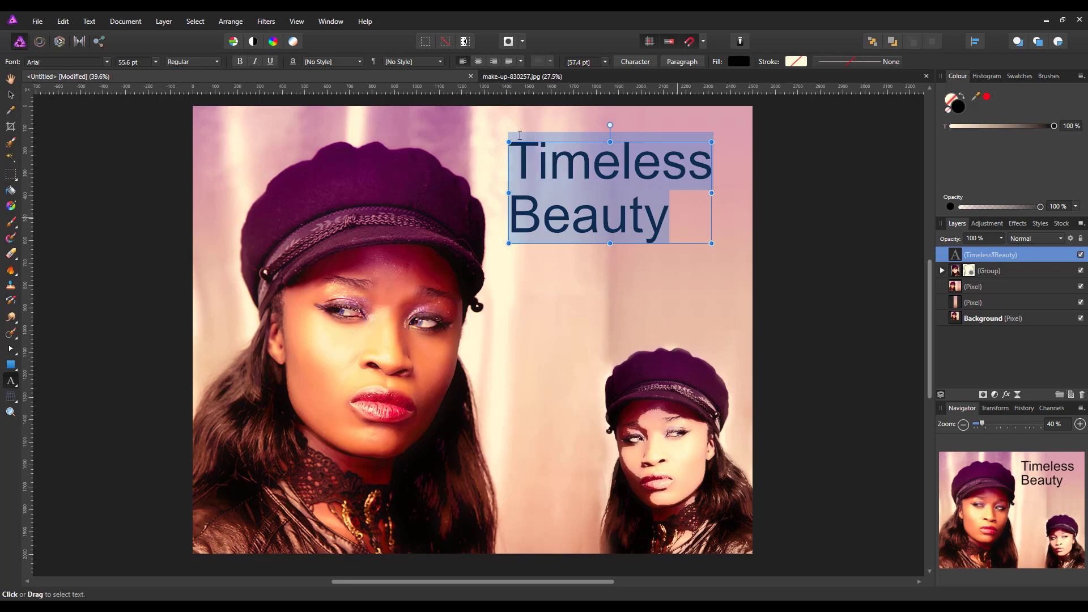
{"action": "left_click", "coordinate": [107, 61]}
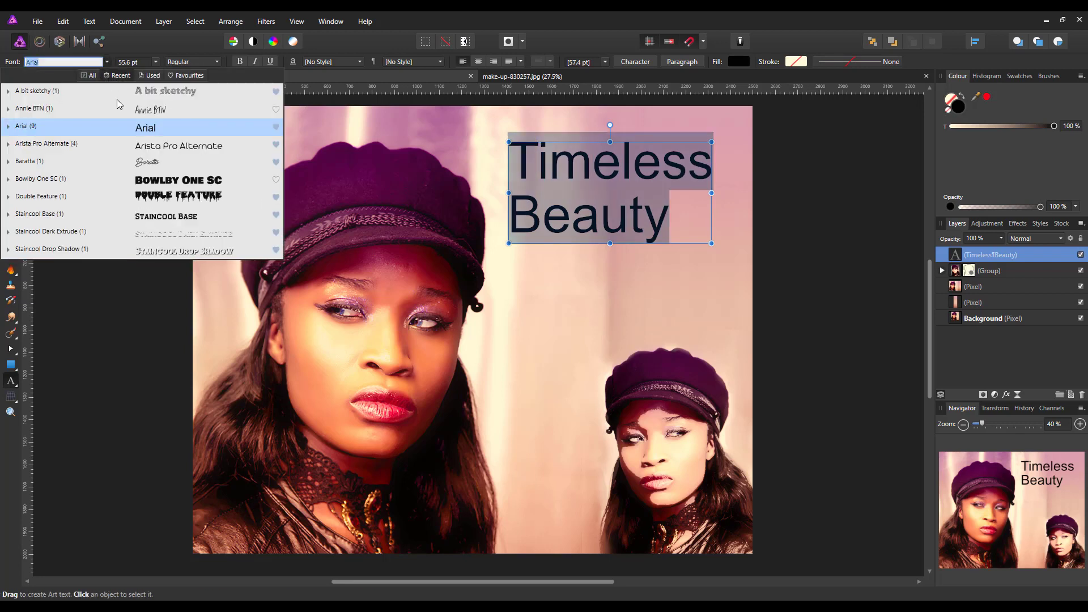
{"action": "left_click", "coordinate": [157, 163]}
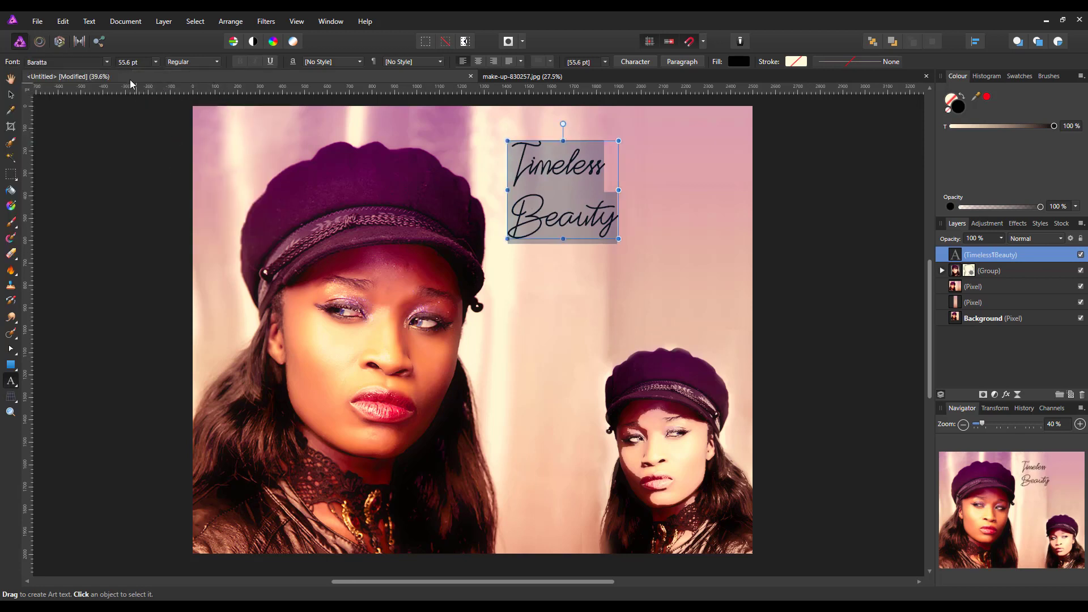
{"action": "left_click", "coordinate": [155, 62]}
{"action": "scroll", "coordinate": [131, 252], "scroll_direction": "down", "scroll_amount": 3}
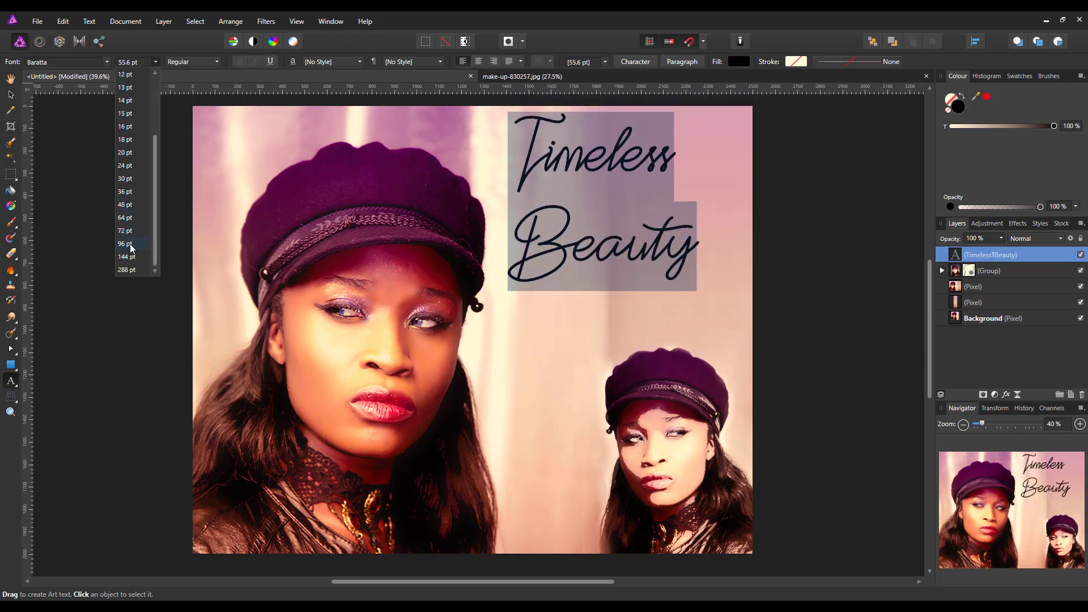
{"action": "left_click", "coordinate": [129, 245]}
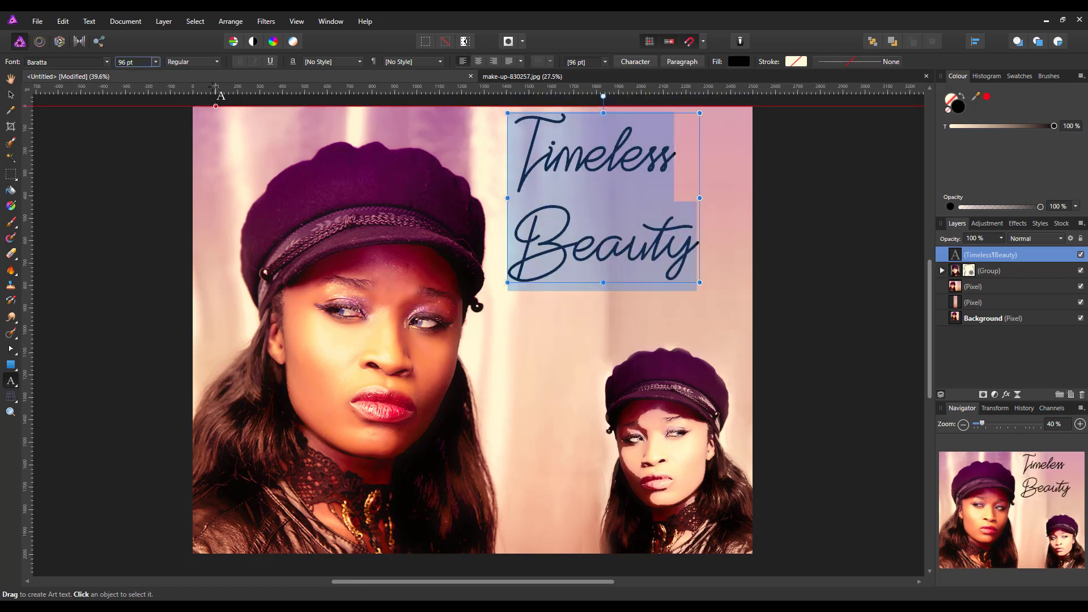
Centre-align the two text lines and move the text down into the backdrop space above the small portrait
{"action": "left_click", "coordinate": [494, 61]}
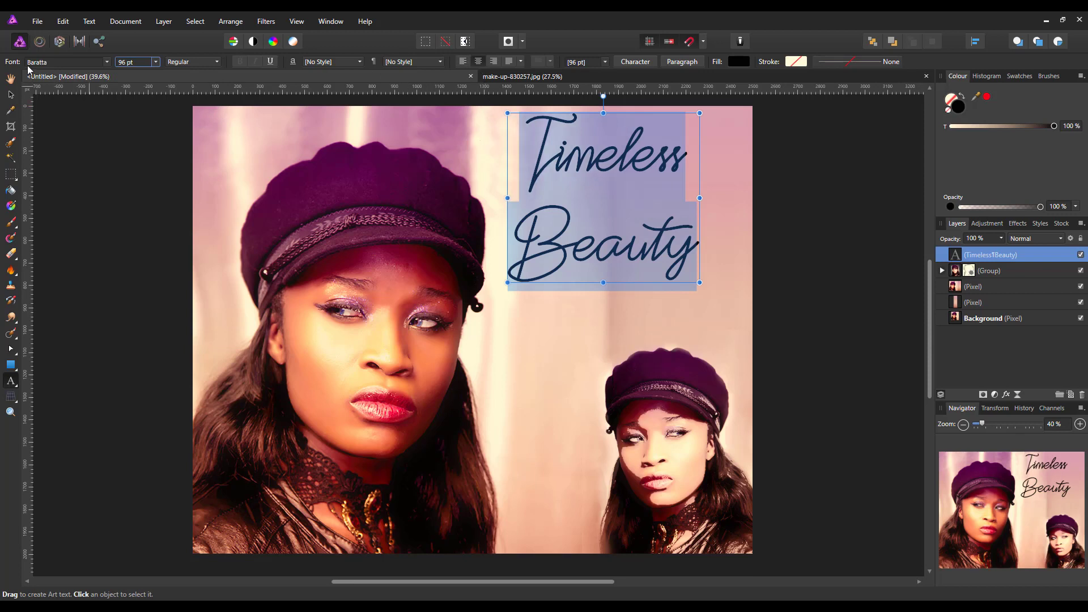
{"action": "left_click", "coordinate": [11, 94]}
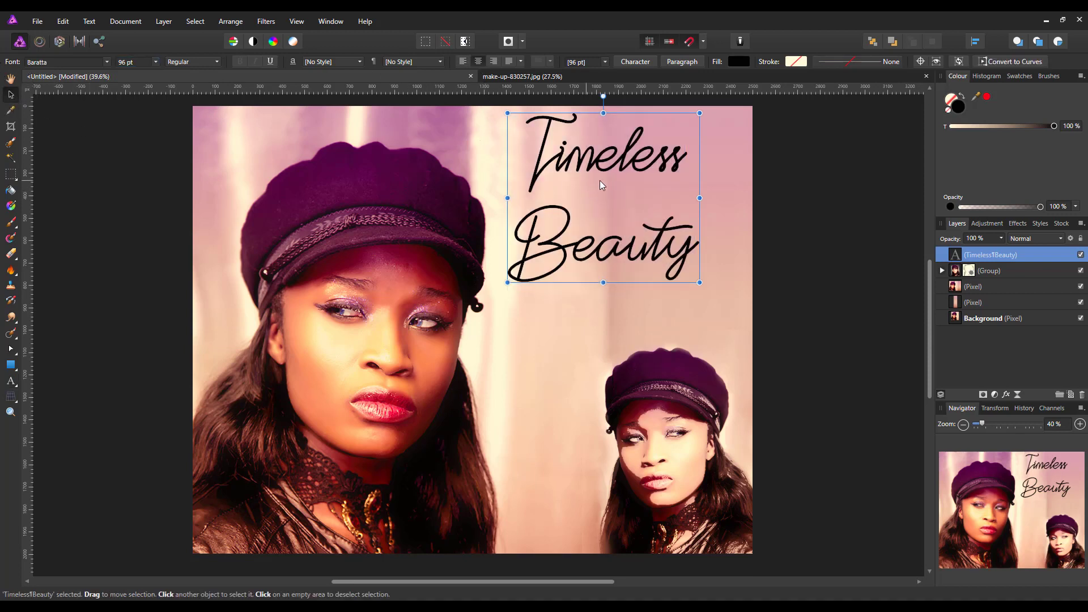
{"action": "left_click_drag", "start_coordinate": [605, 189], "coordinate": [620, 229]}
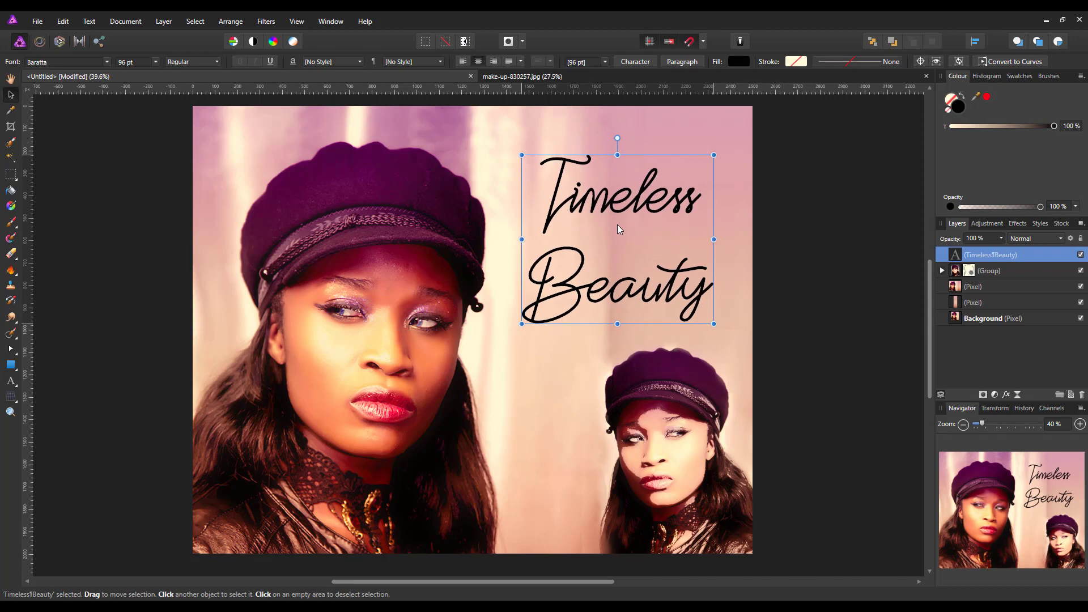
{"action": "left_click", "coordinate": [827, 242]}
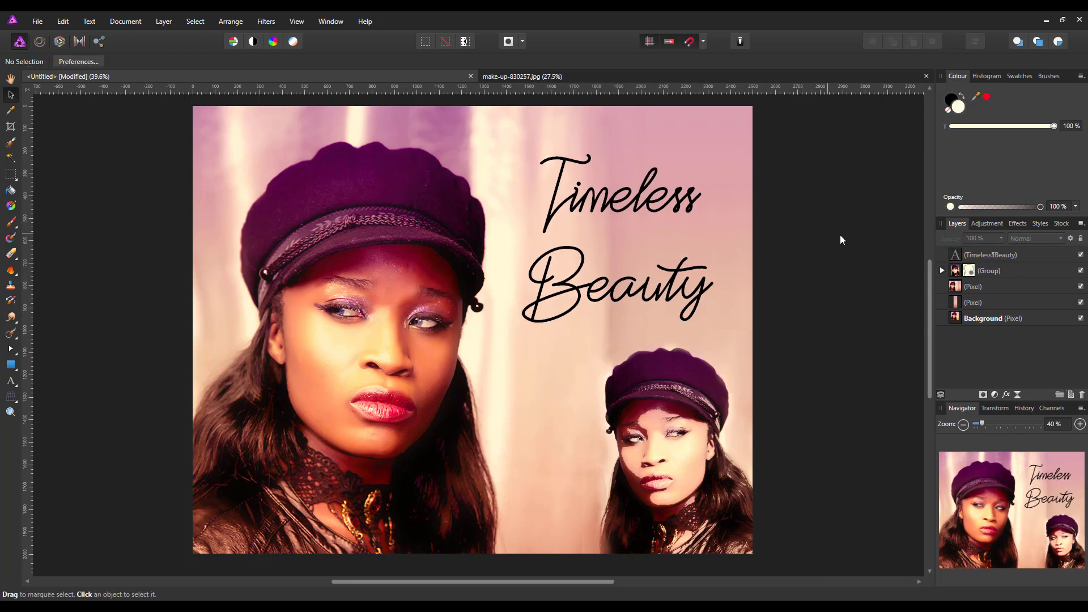